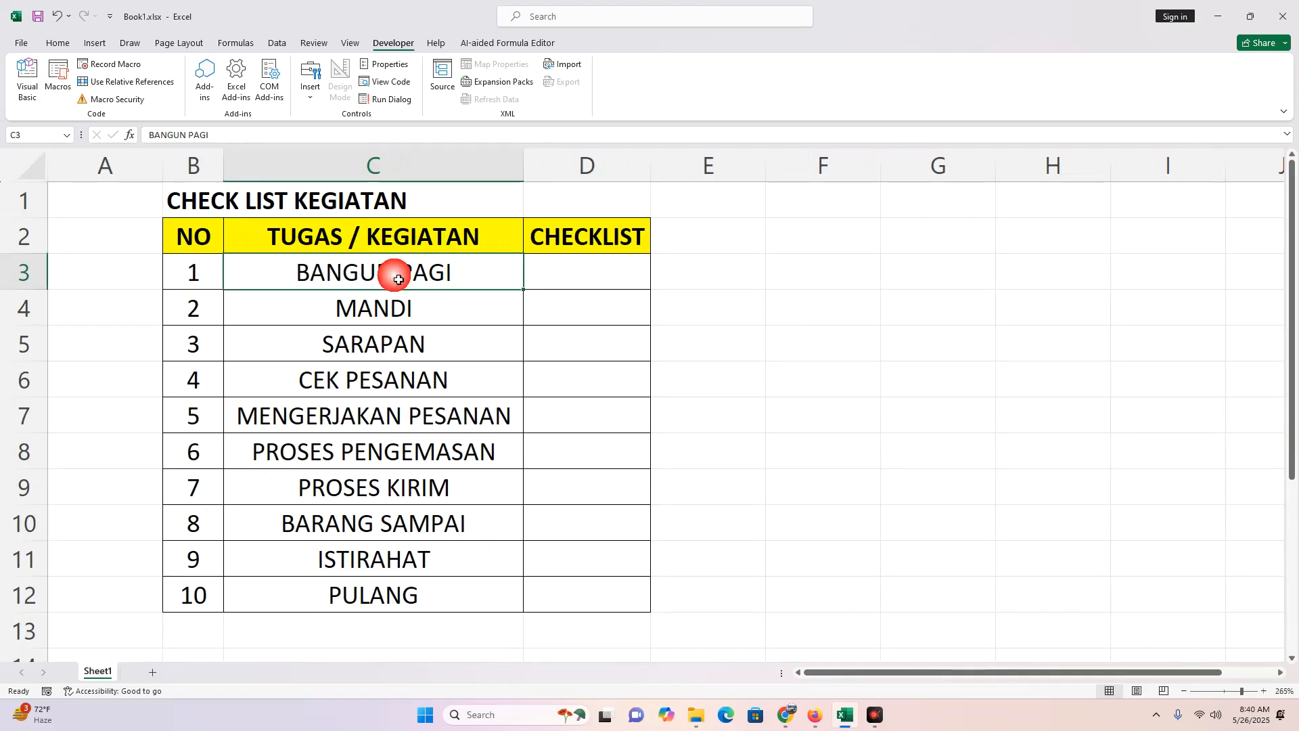
- Examine the task list and the empty CHECKLIST column of the activity table
shift+click(417, 584)
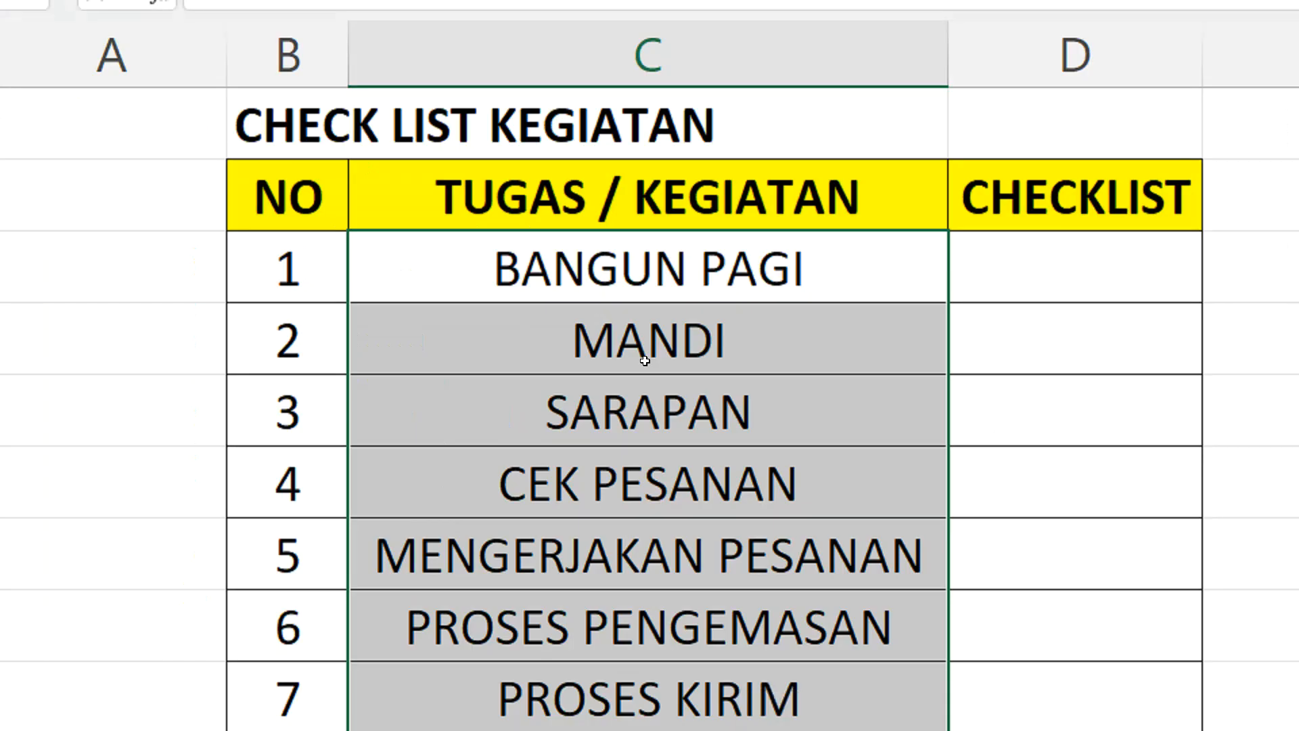
scroll(645, 361, down, 2)
scroll(505, 429, down, 2)
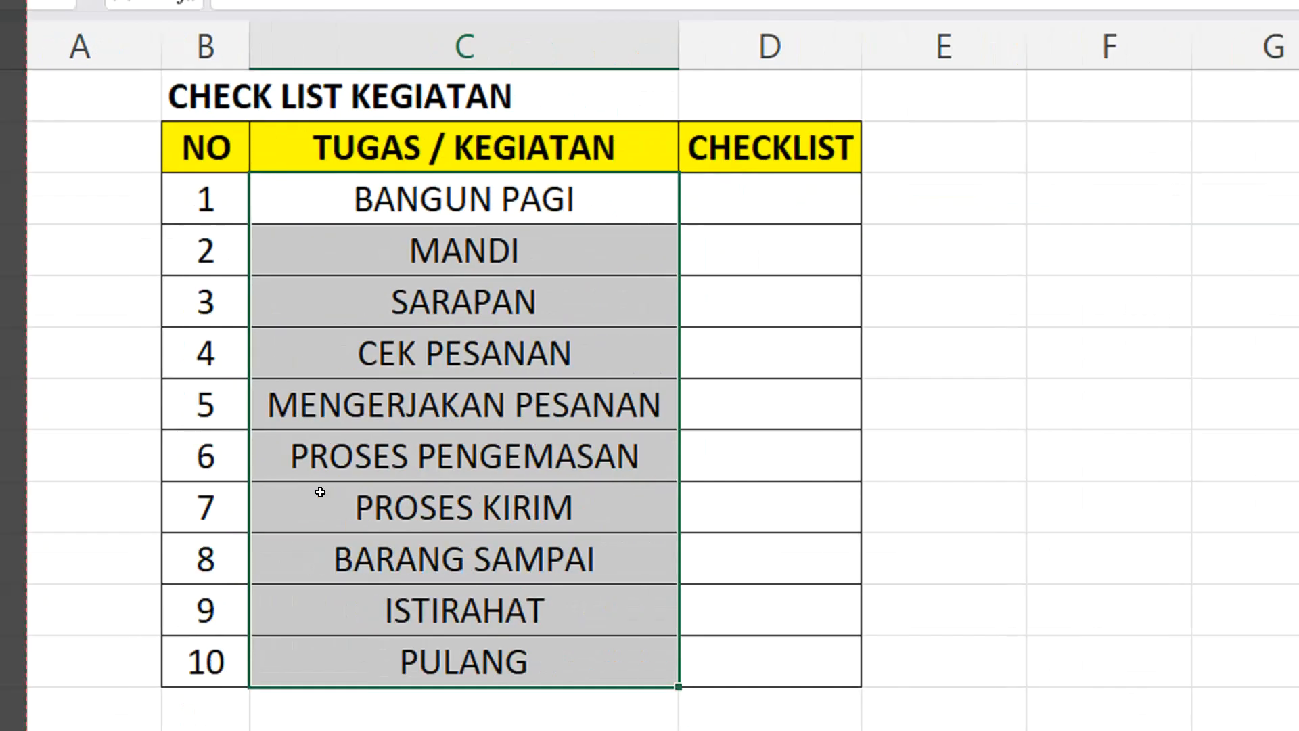
click(525, 466)
click(507, 508)
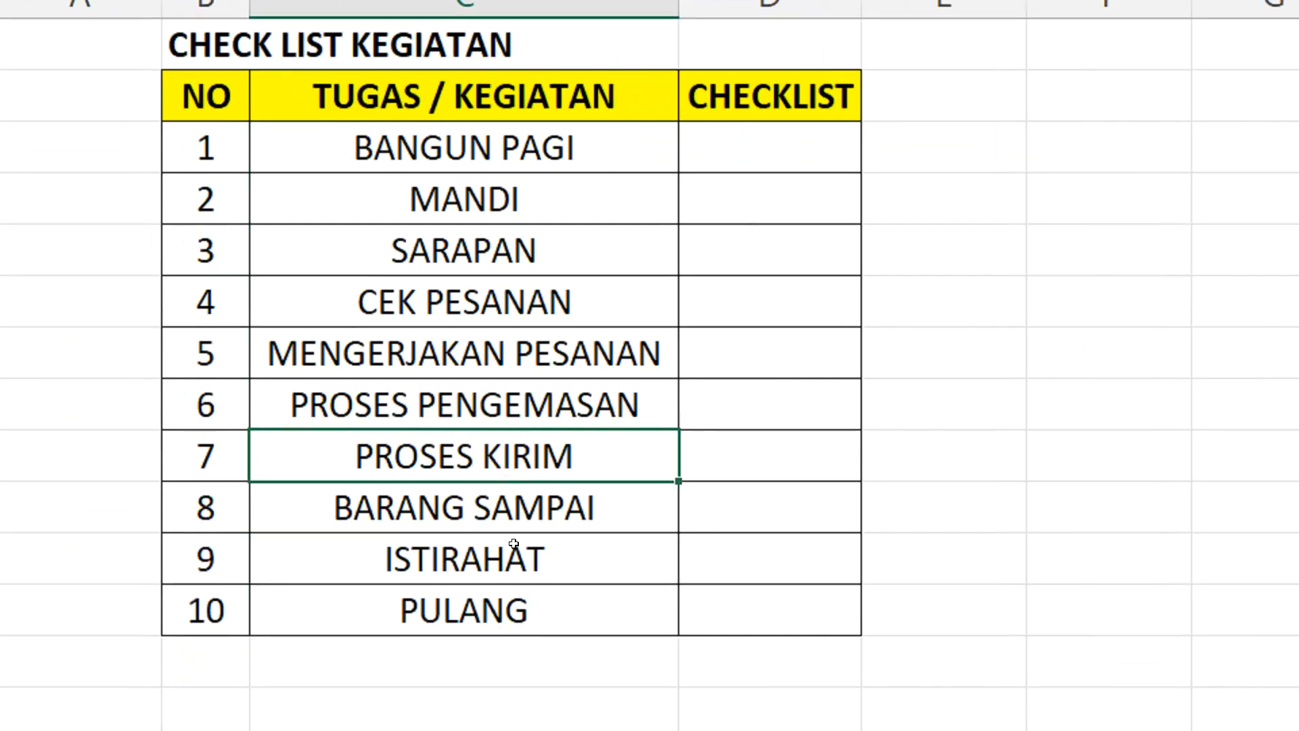
click(514, 643)
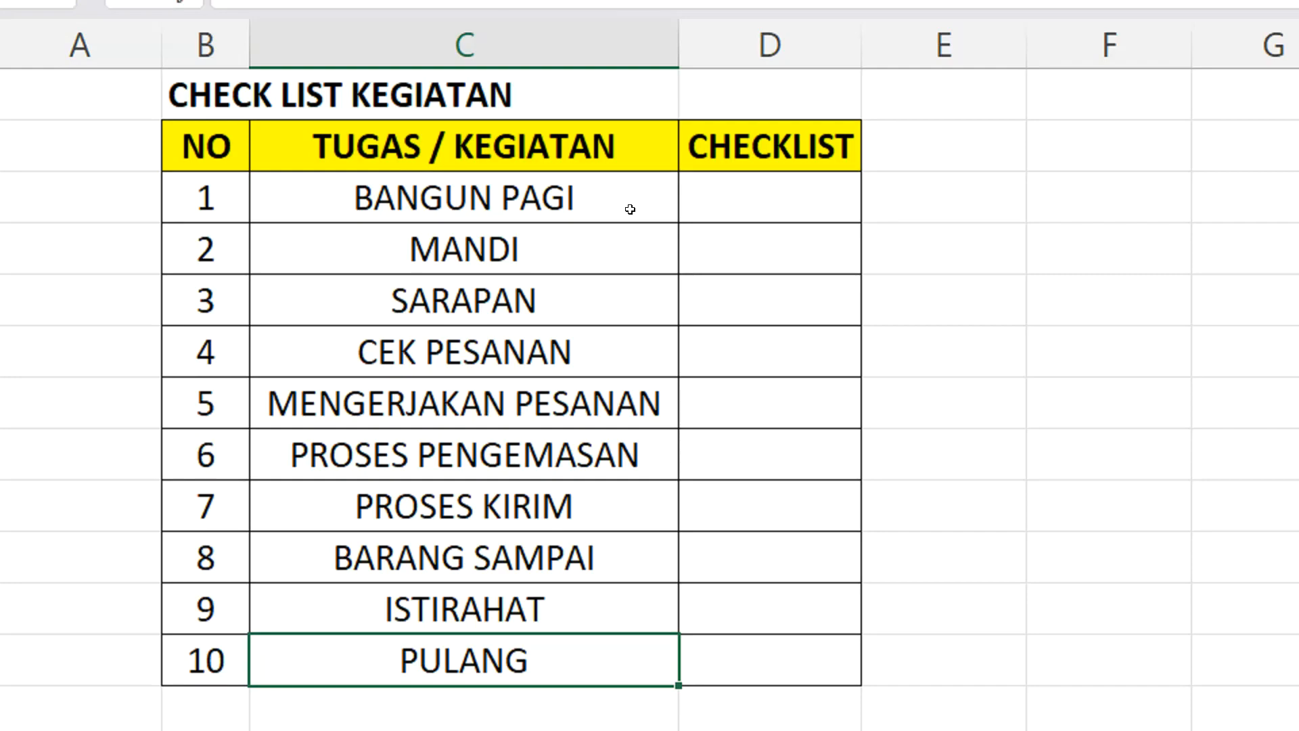
drag(745, 194, 731, 638)
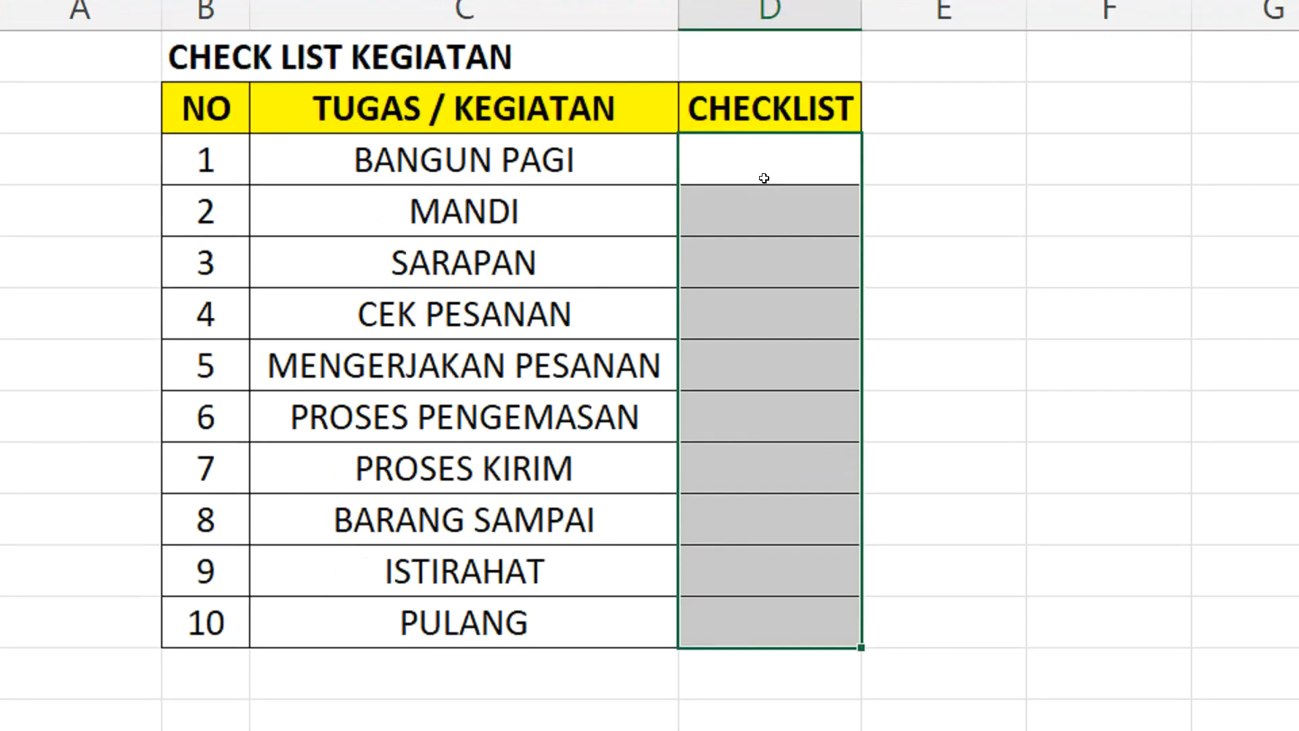
click(757, 161)
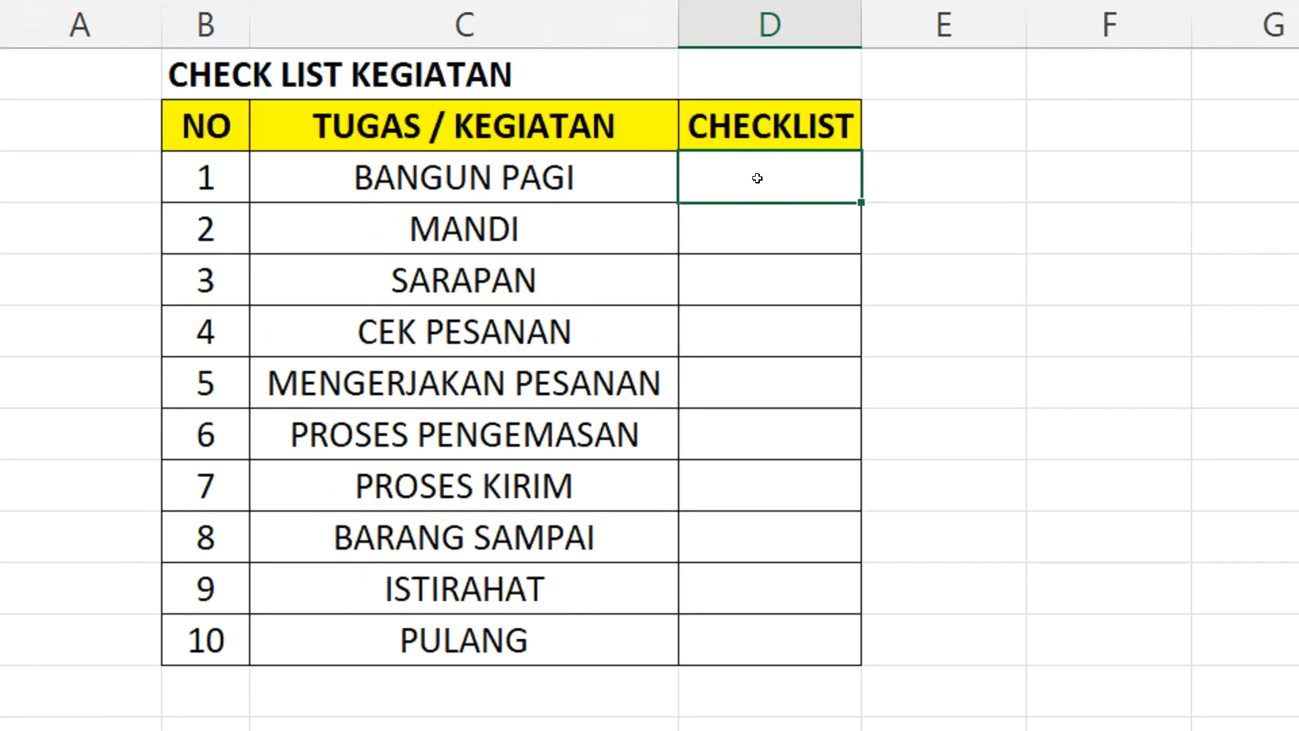
click(572, 225)
click(797, 228)
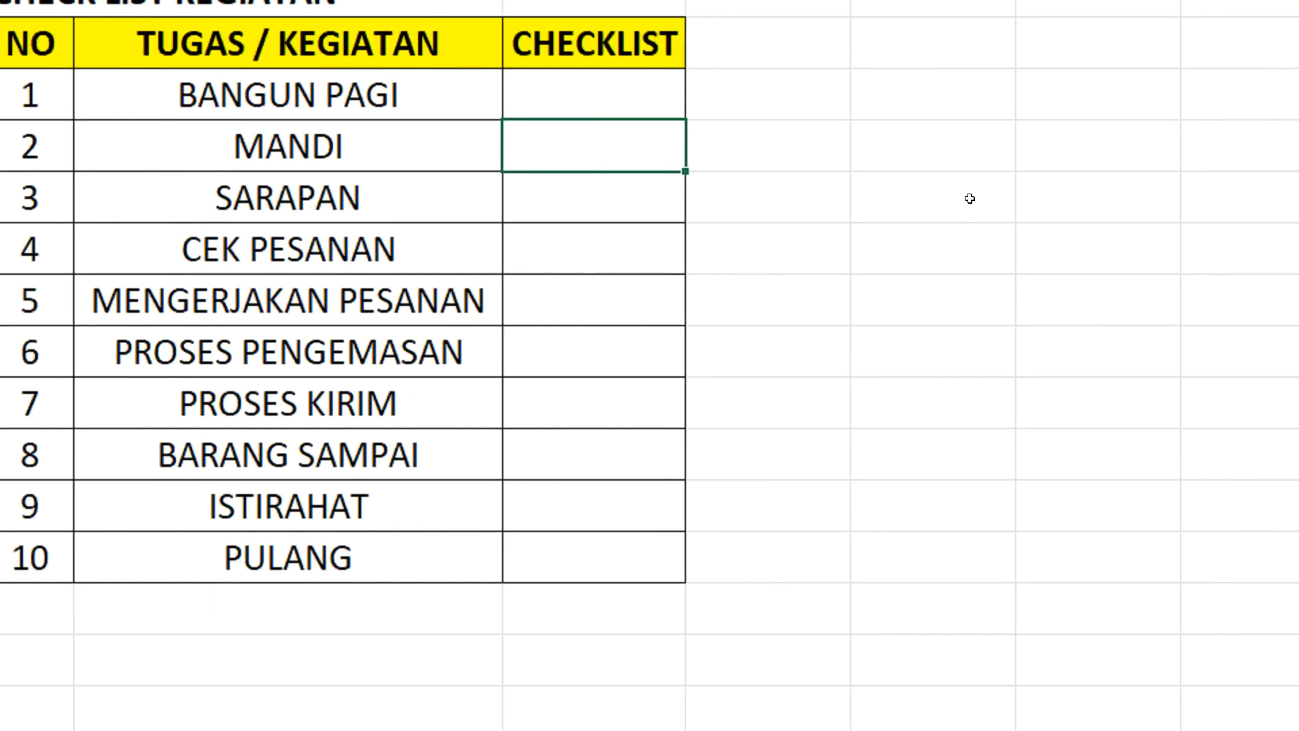
click(1145, 227)
click(954, 178)
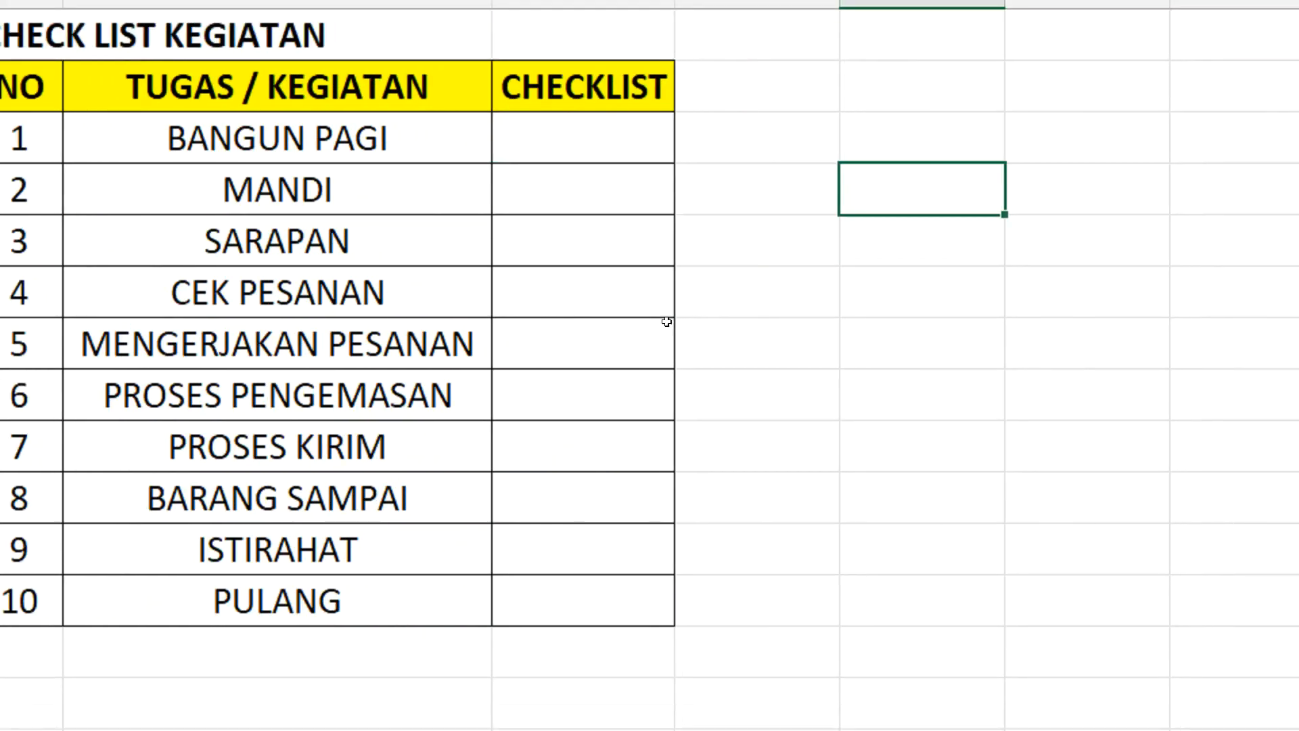
click(166, 653)
click(1125, 50)
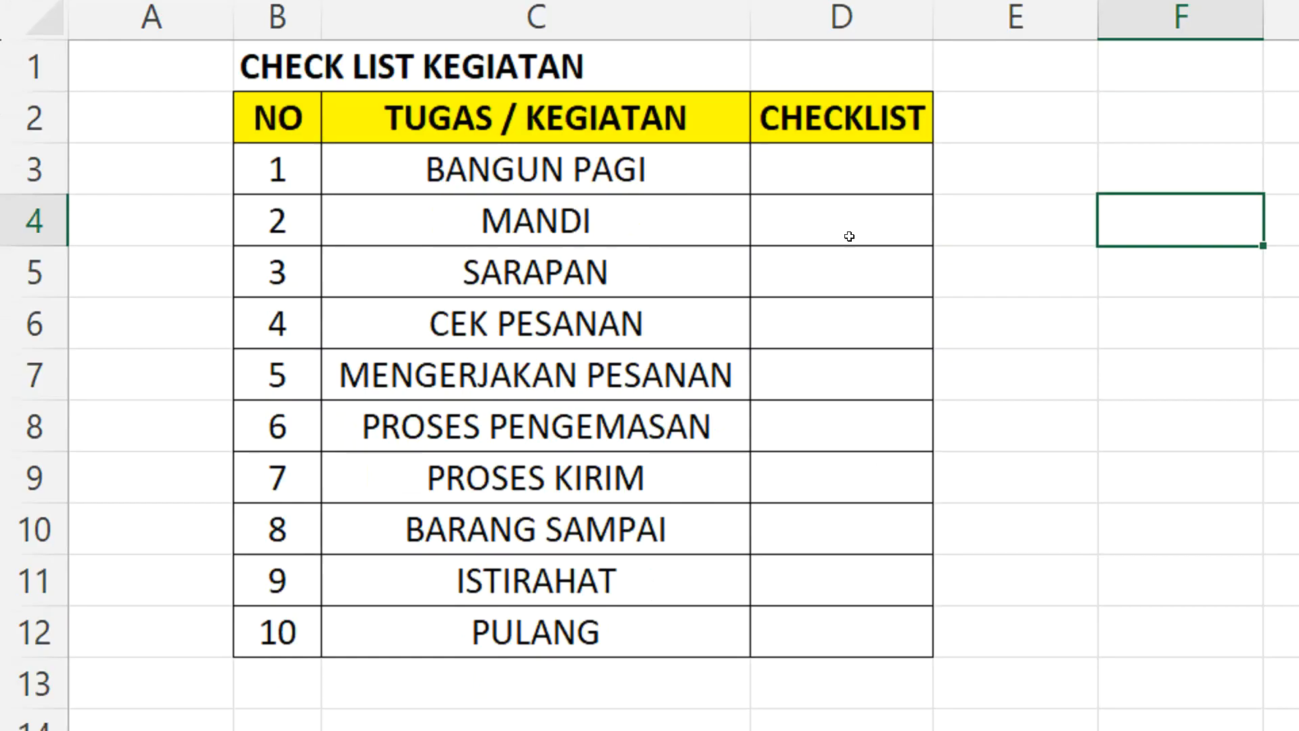
drag(870, 176, 878, 629)
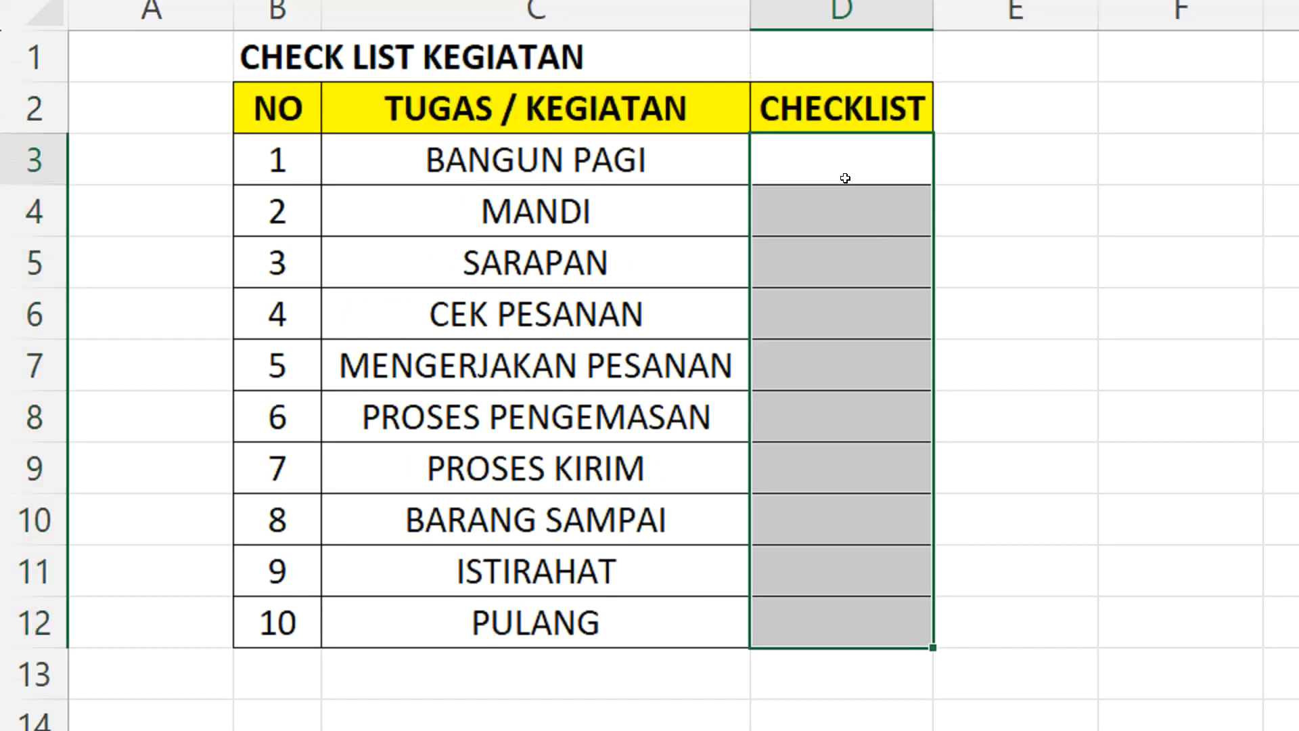
- Insert a form-control check box in cell D3 of the CHECKLIST column and shift it slightly toward the cell's centre
click(841, 101)
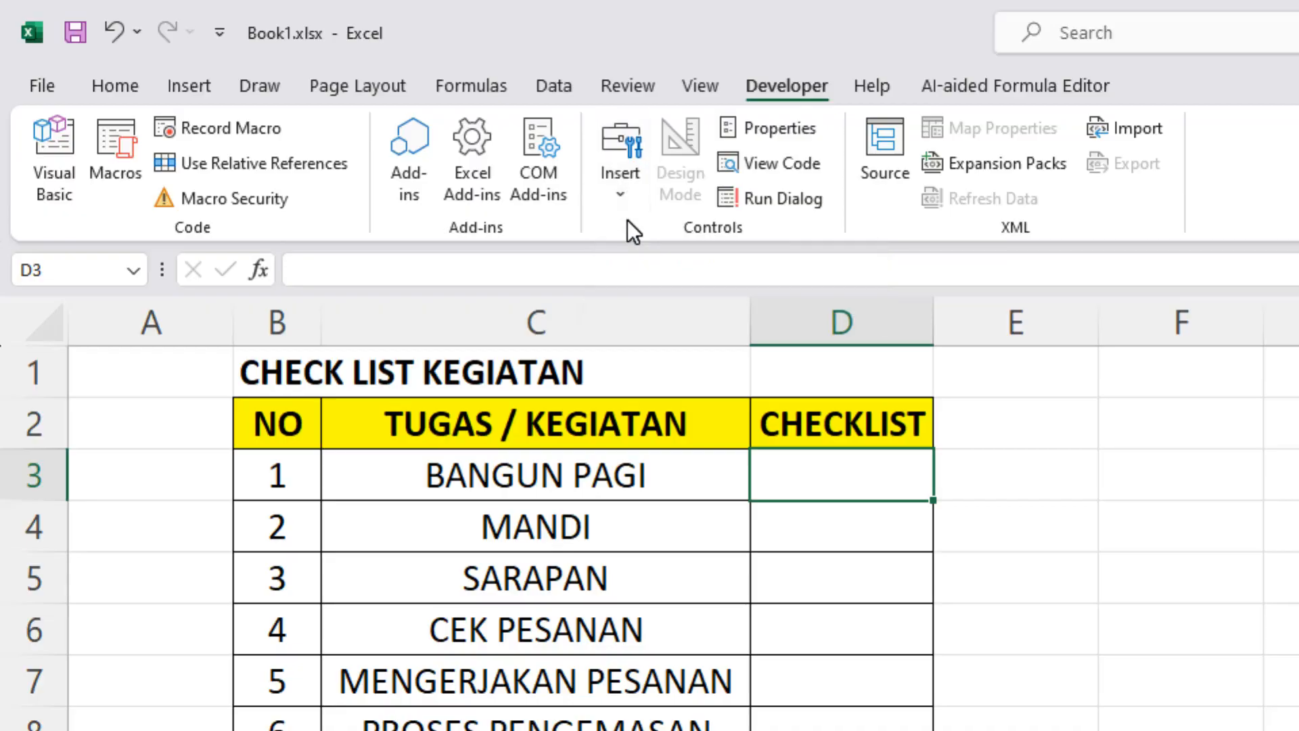
click(619, 192)
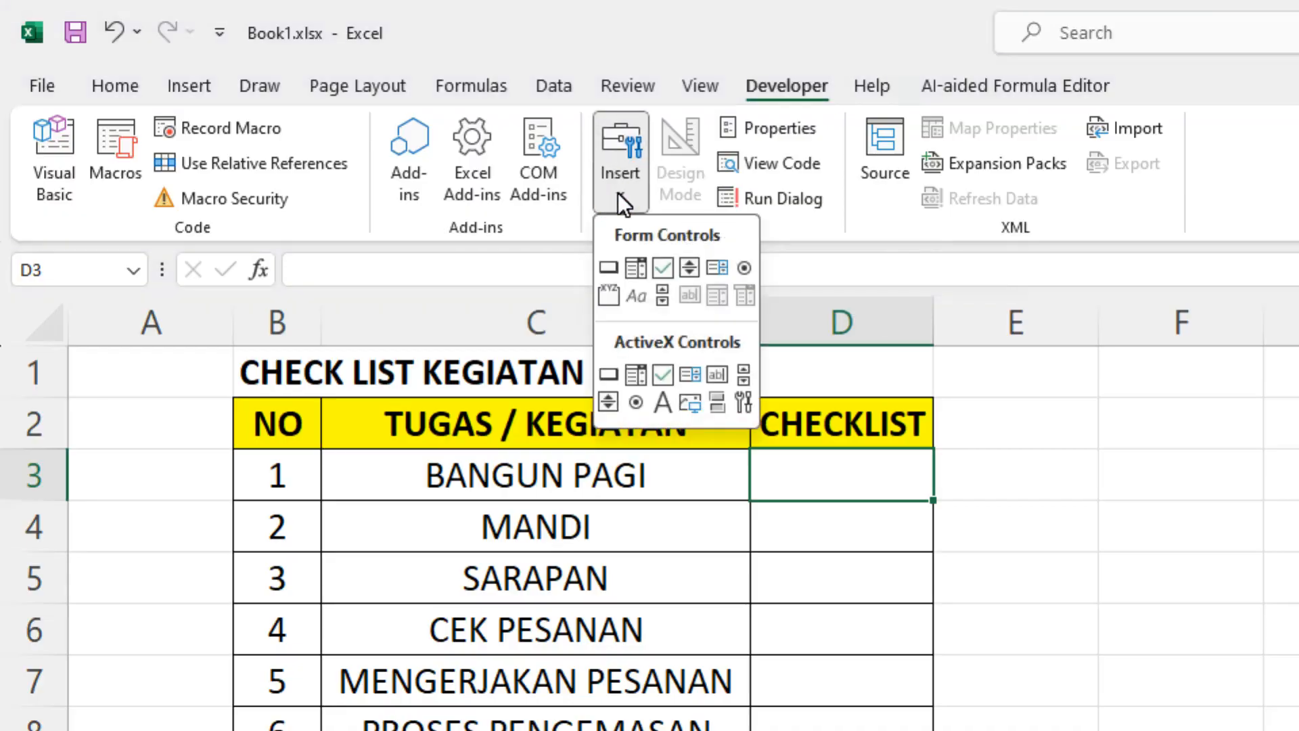
click(667, 266)
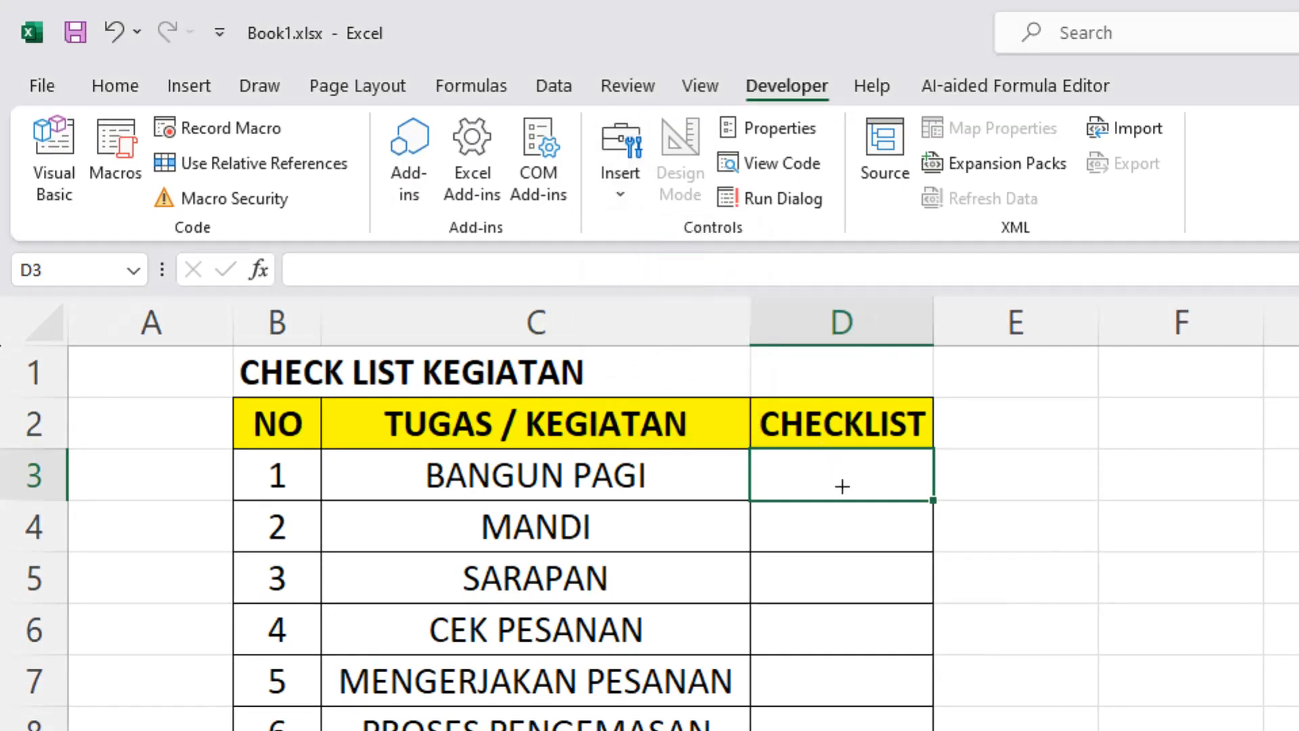
drag(796, 447, 878, 506)
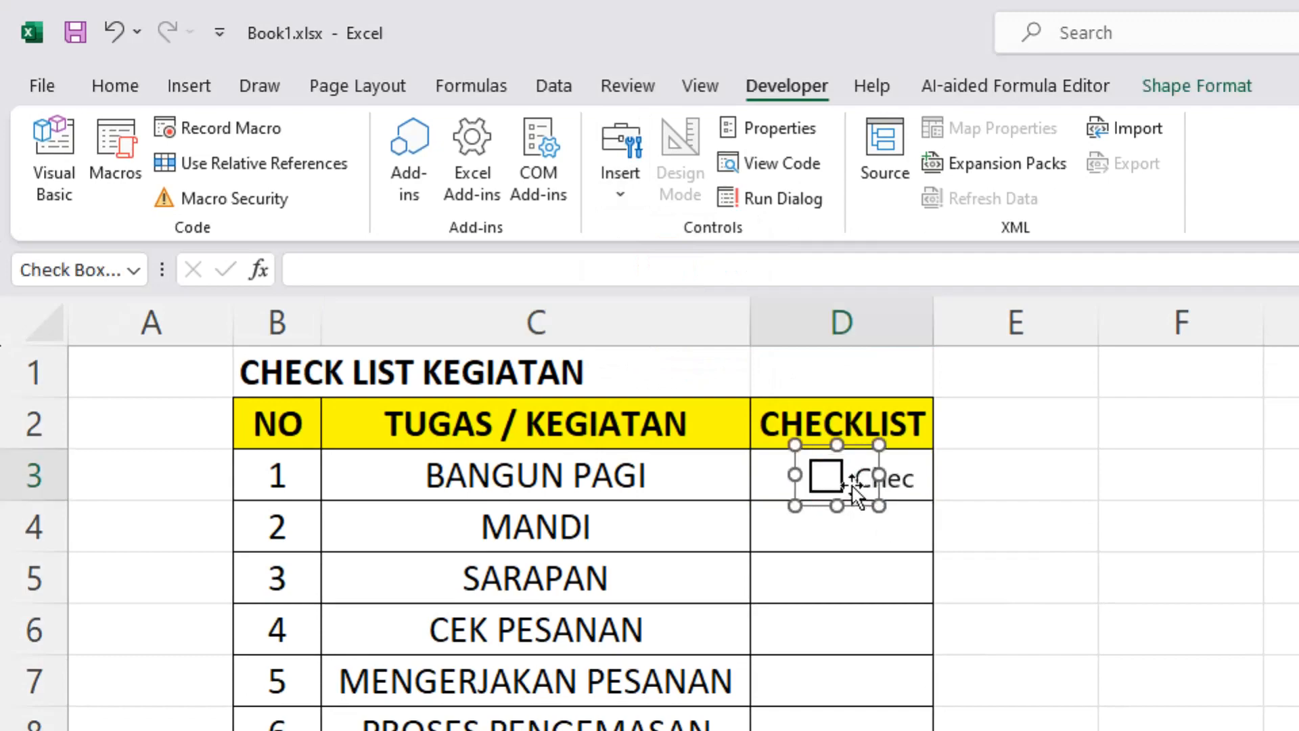
drag(876, 458, 882, 458)
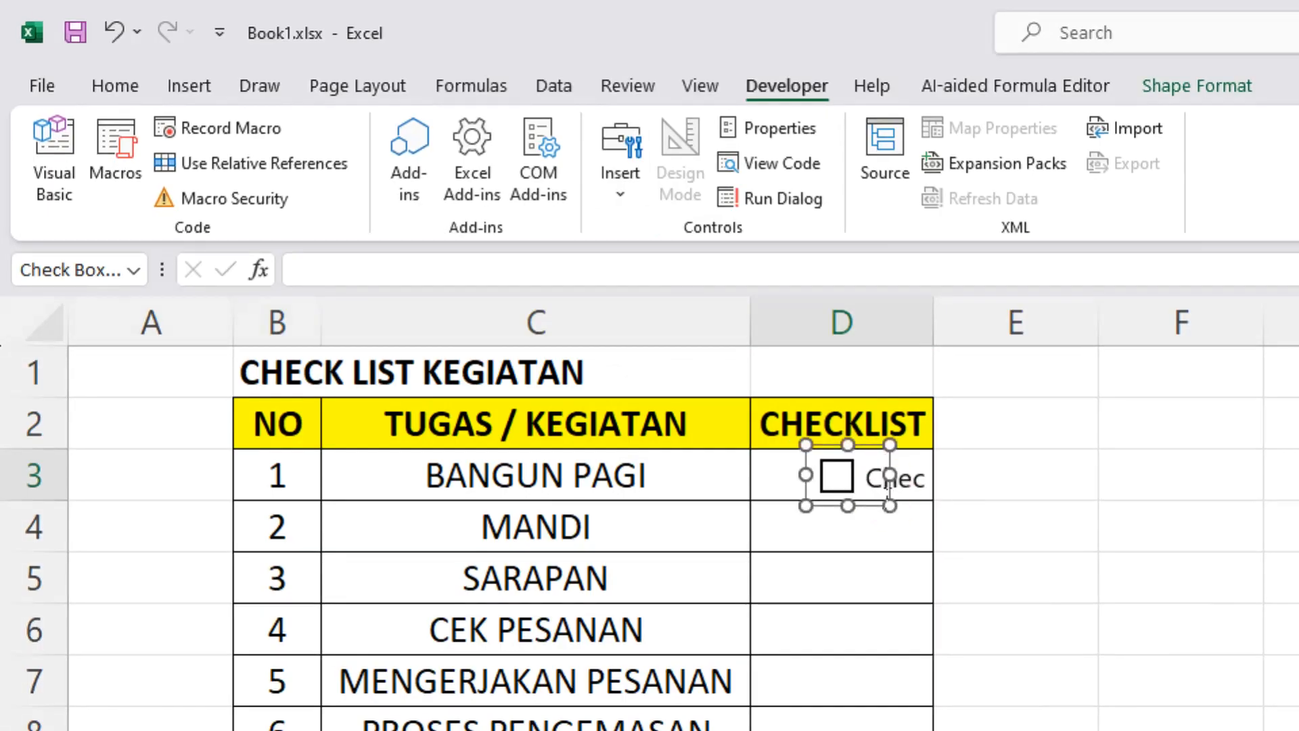
- Delete the label text of the check box in D3, leaving only the box
click(870, 479)
key(Delete)
key(Delete)
key(Delete)
key(Delete)
key(Delete)
key(Delete)
key(Delete)
key(Delete)
key(Delete)
key(Delete)
key(Delete)
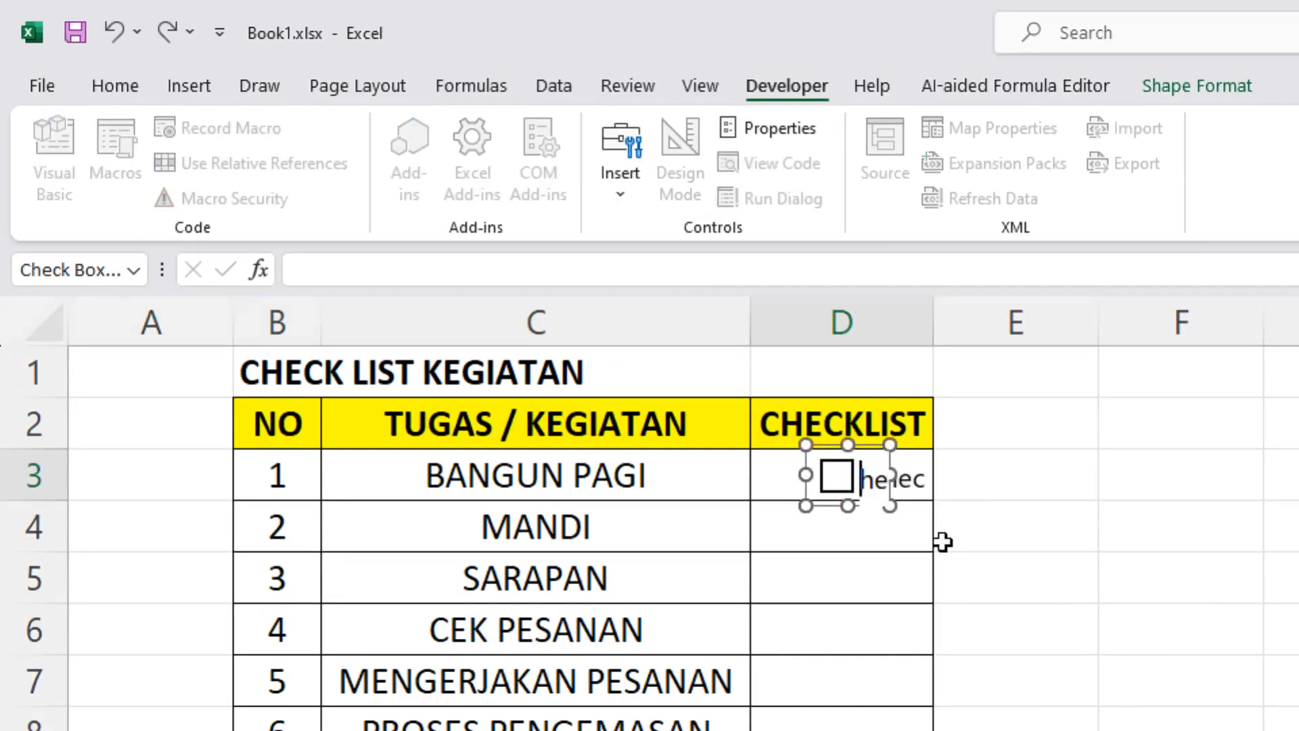
key(Delete)
click(980, 472)
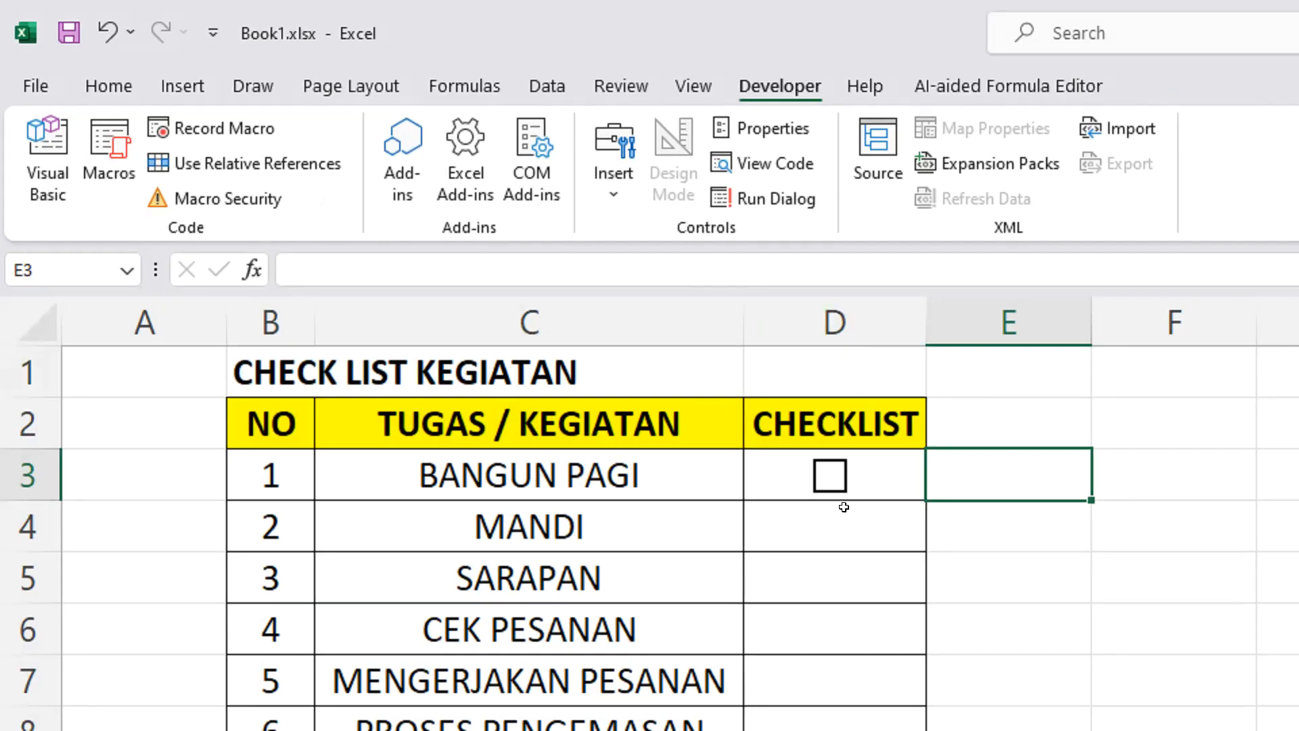
- Test the check box in the BANGUN PAGI row by ticking and clearing it
click(597, 482)
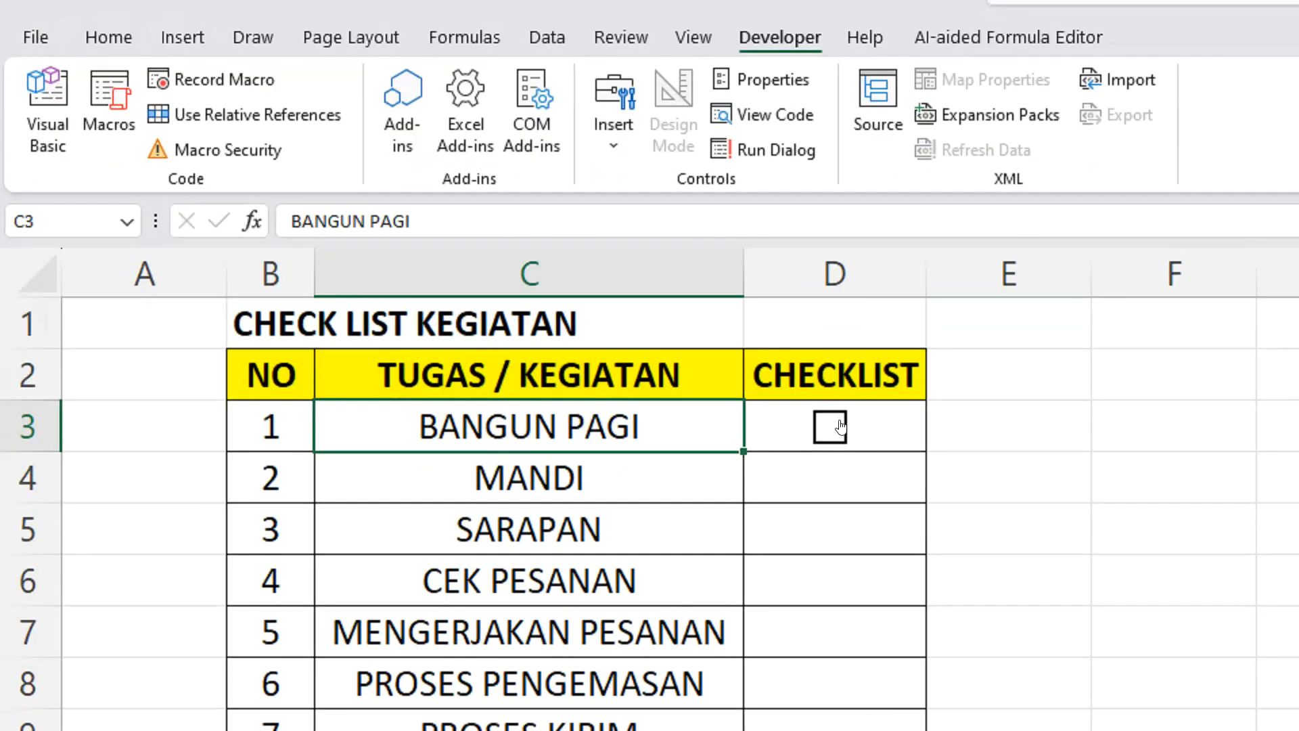
click(830, 476)
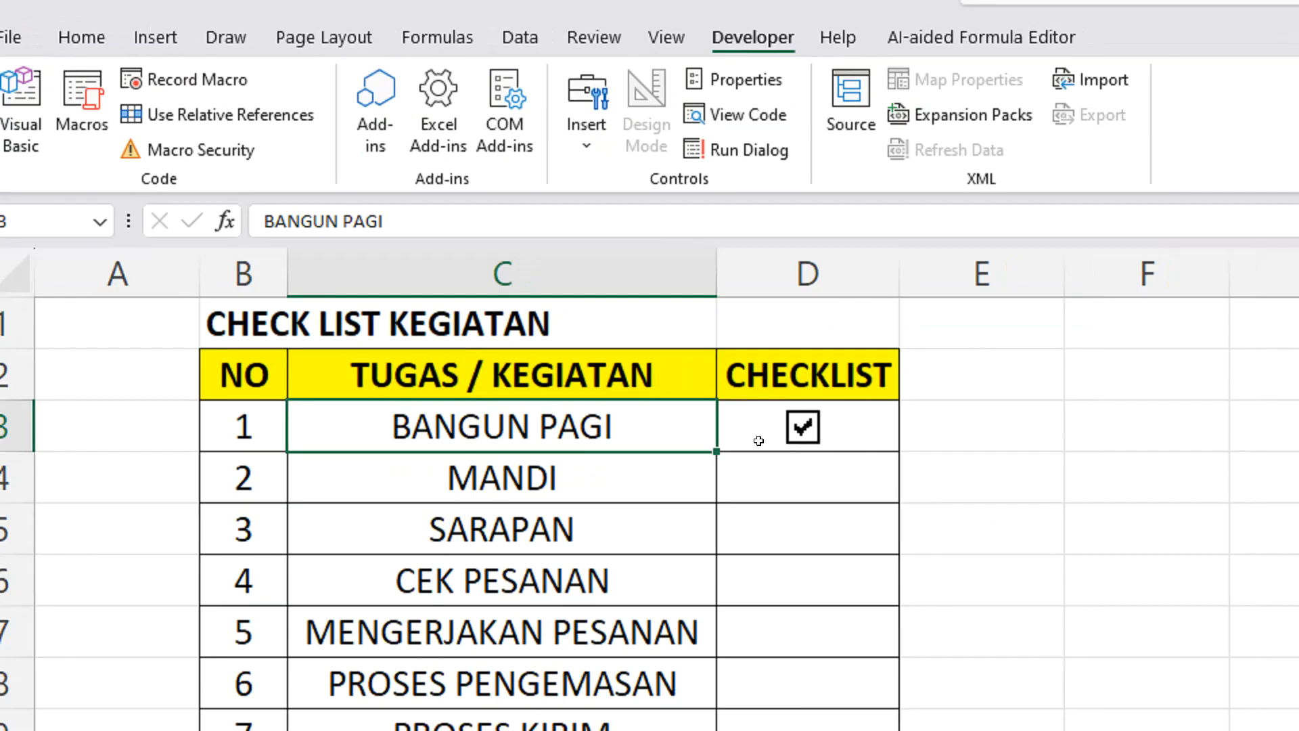
click(796, 435)
click(878, 437)
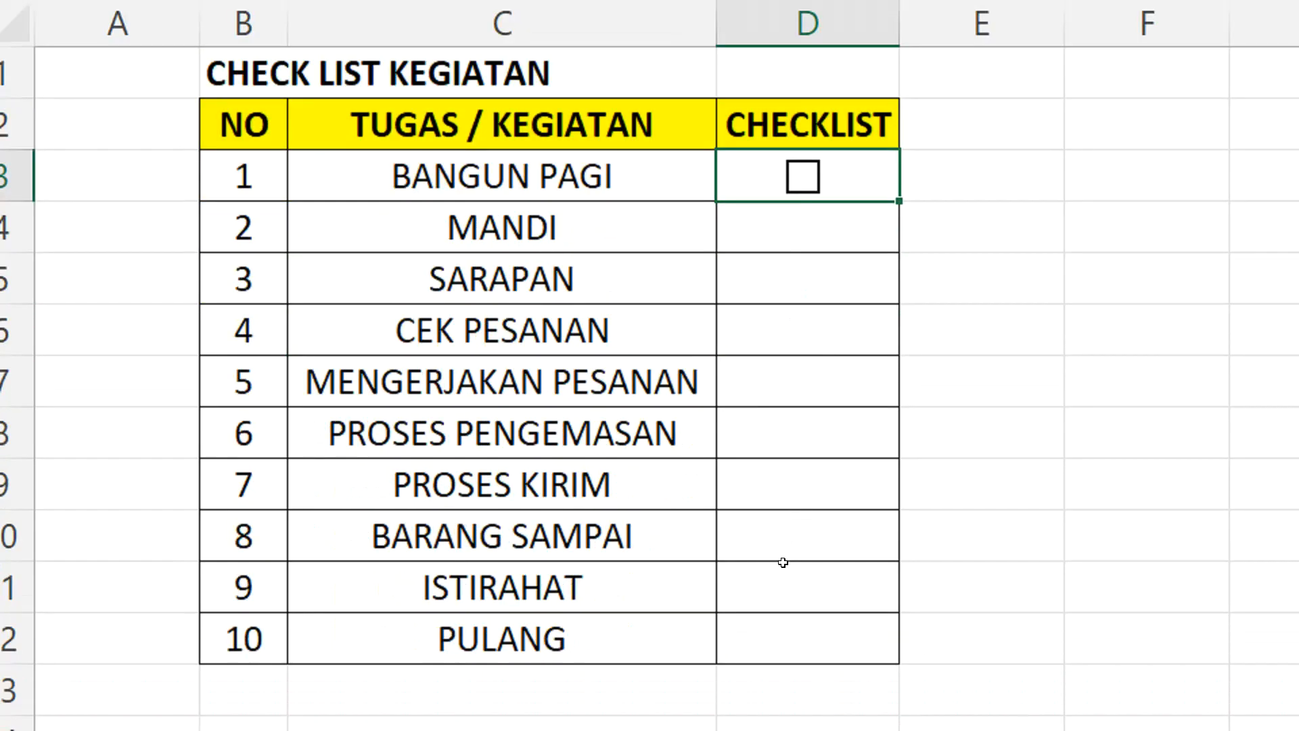
- Fill cell D3 with its check box down to D12 so all ten tasks have one
click(644, 186)
click(643, 241)
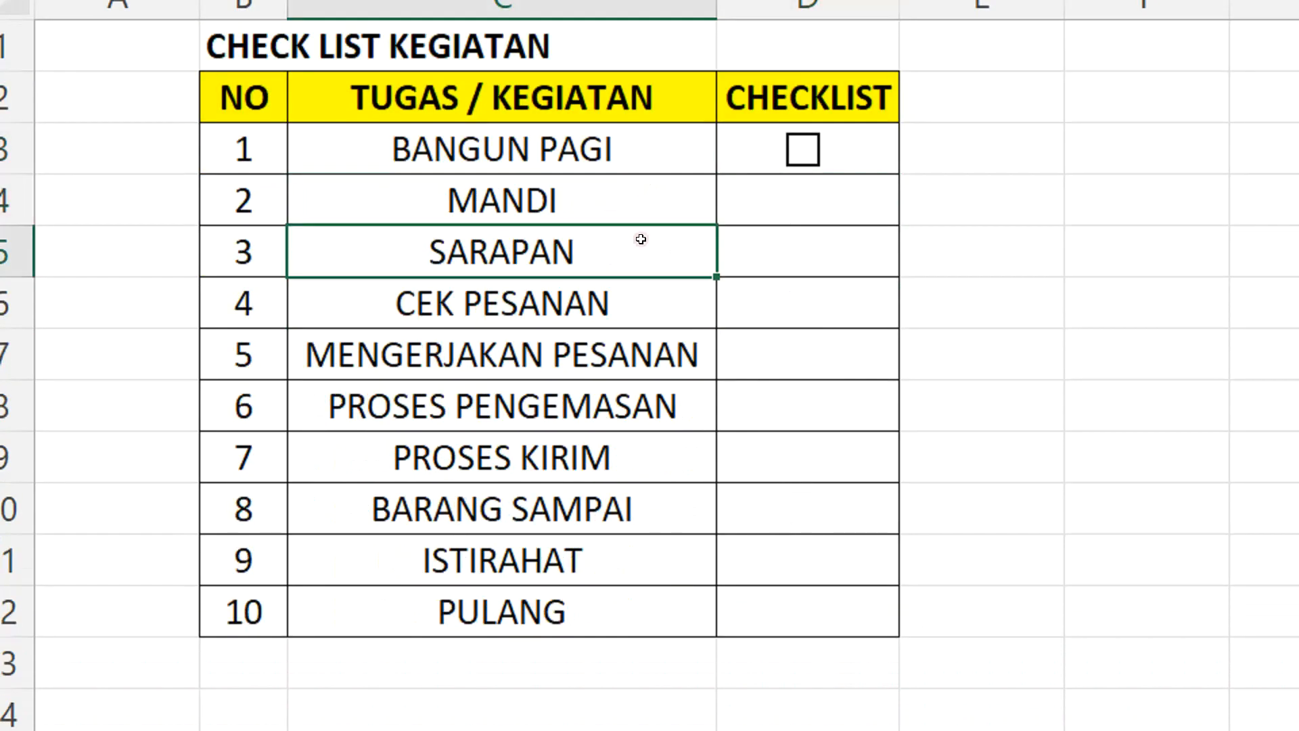
click(868, 149)
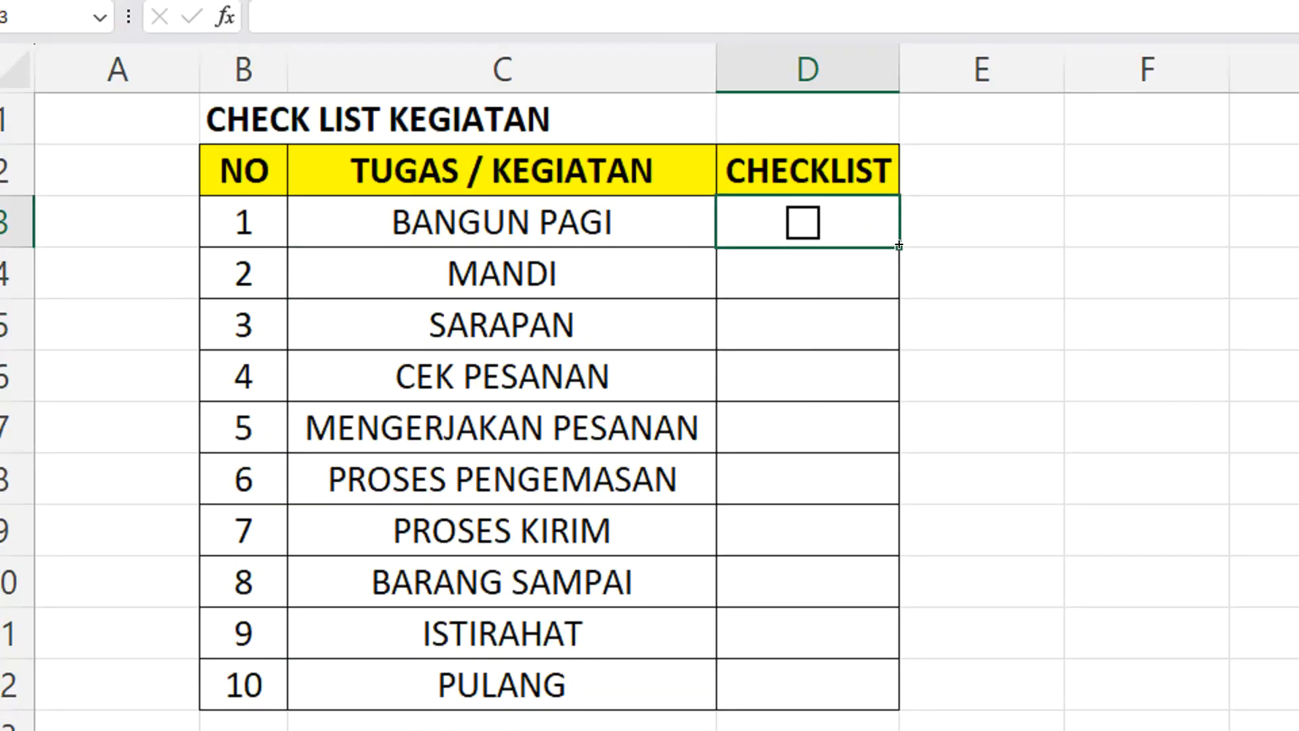
drag(898, 246, 892, 695)
drag(891, 546, 892, 546)
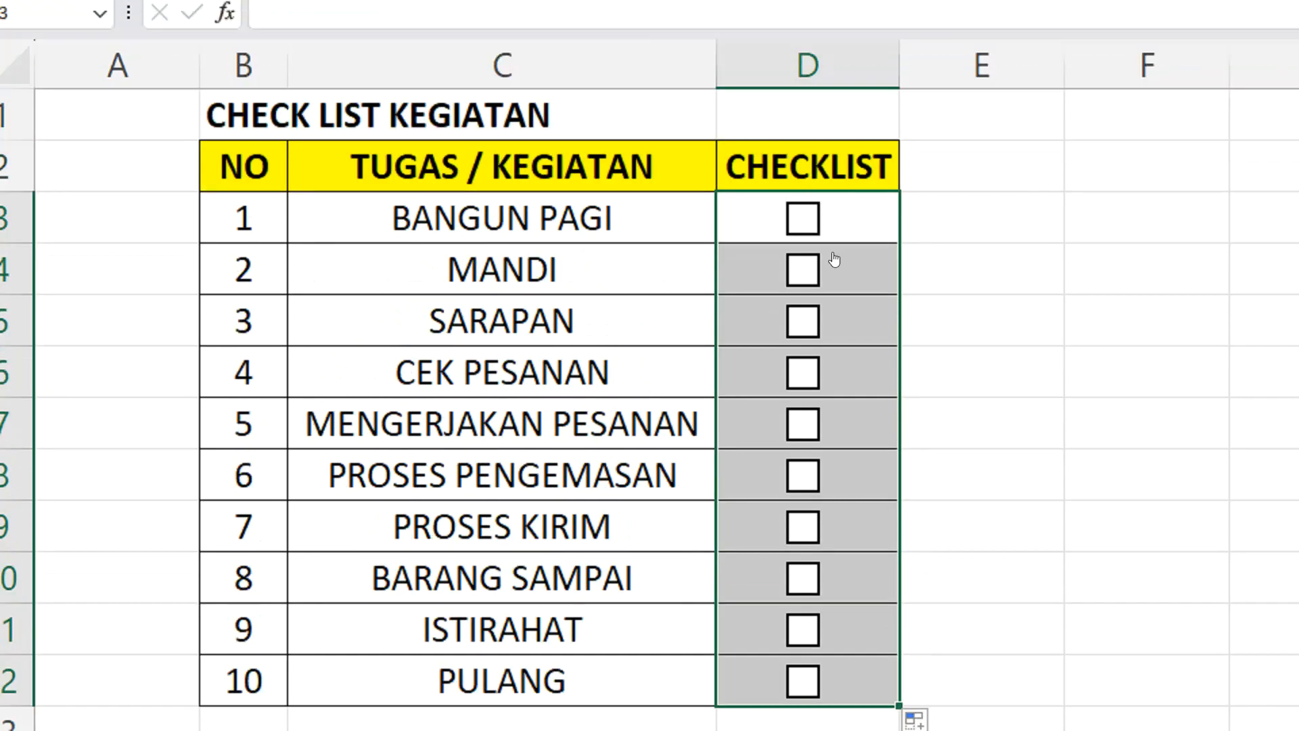
click(971, 222)
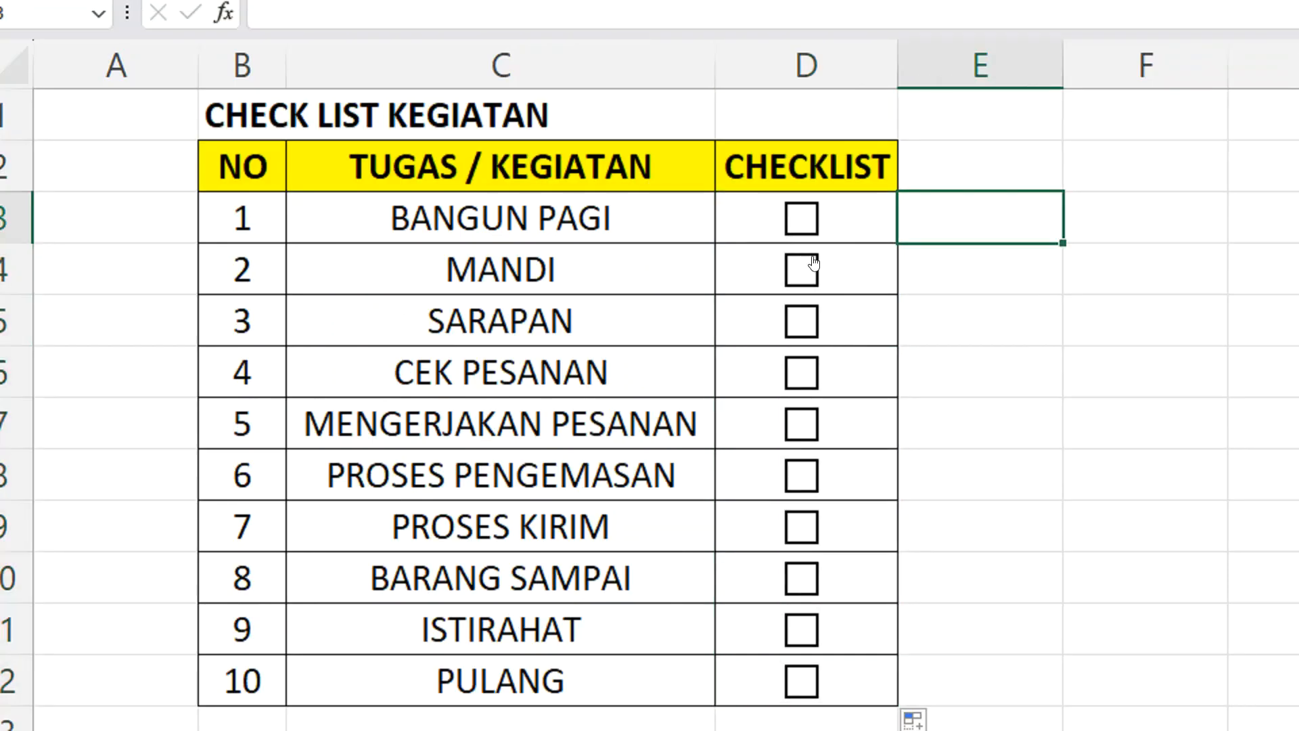
- Test the check boxes in the BANGUN PAGI and MANDI rows by ticking and clearing both
click(807, 225)
click(802, 270)
click(802, 270)
click(801, 220)
click(558, 228)
click(560, 258)
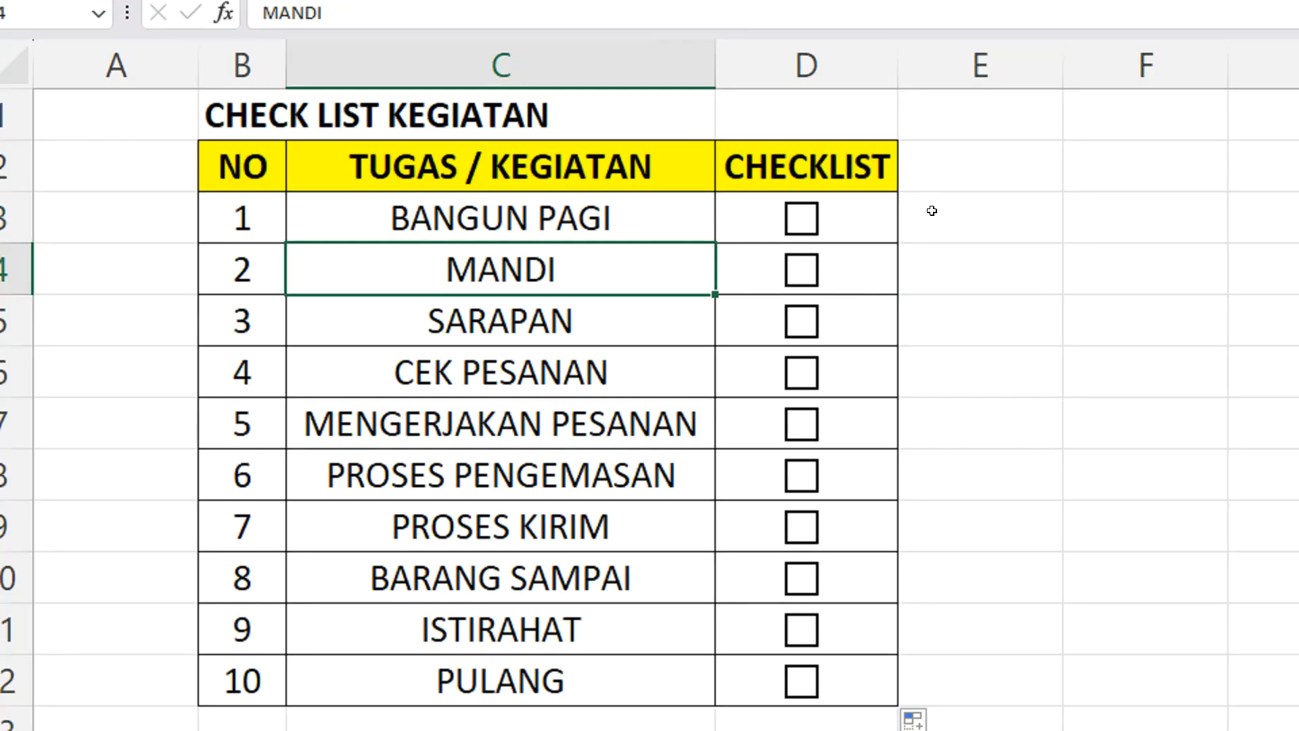
- Link the BANGUN PAGI check box to cell $E$3 in its control formatting
right_click(800, 216)
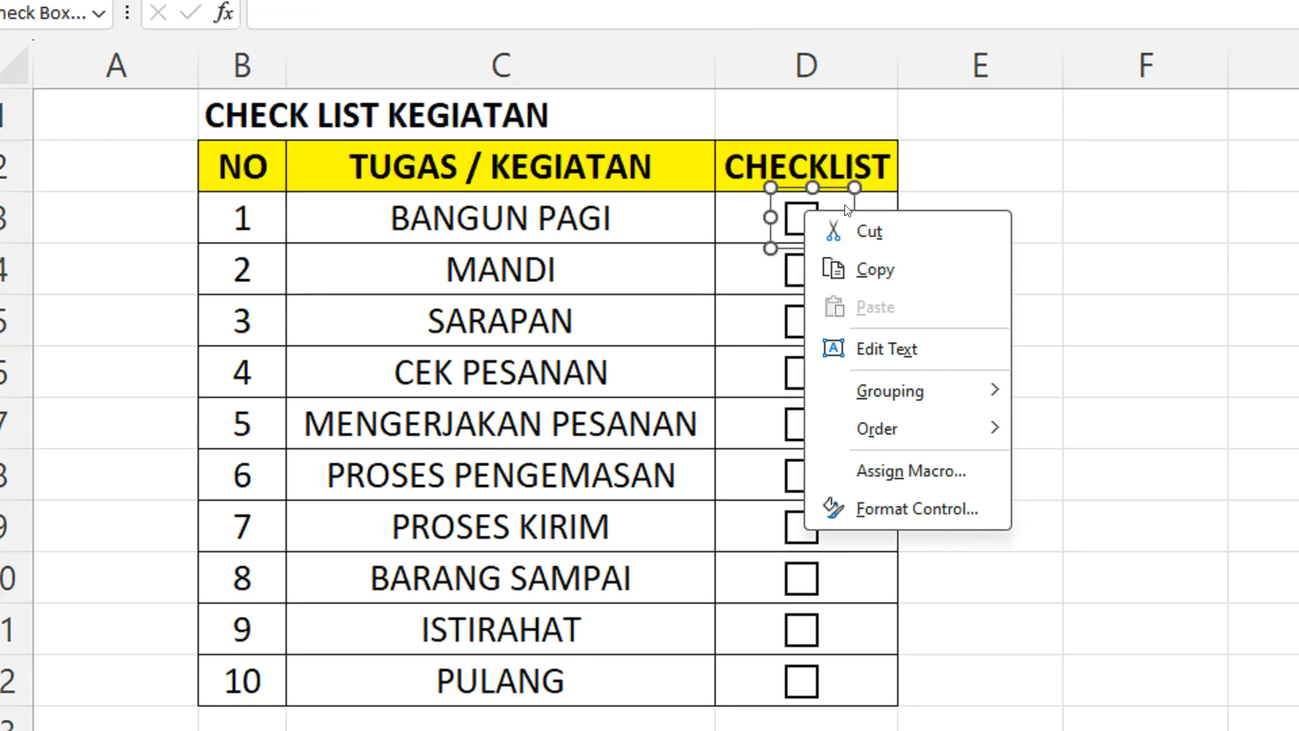
click(910, 516)
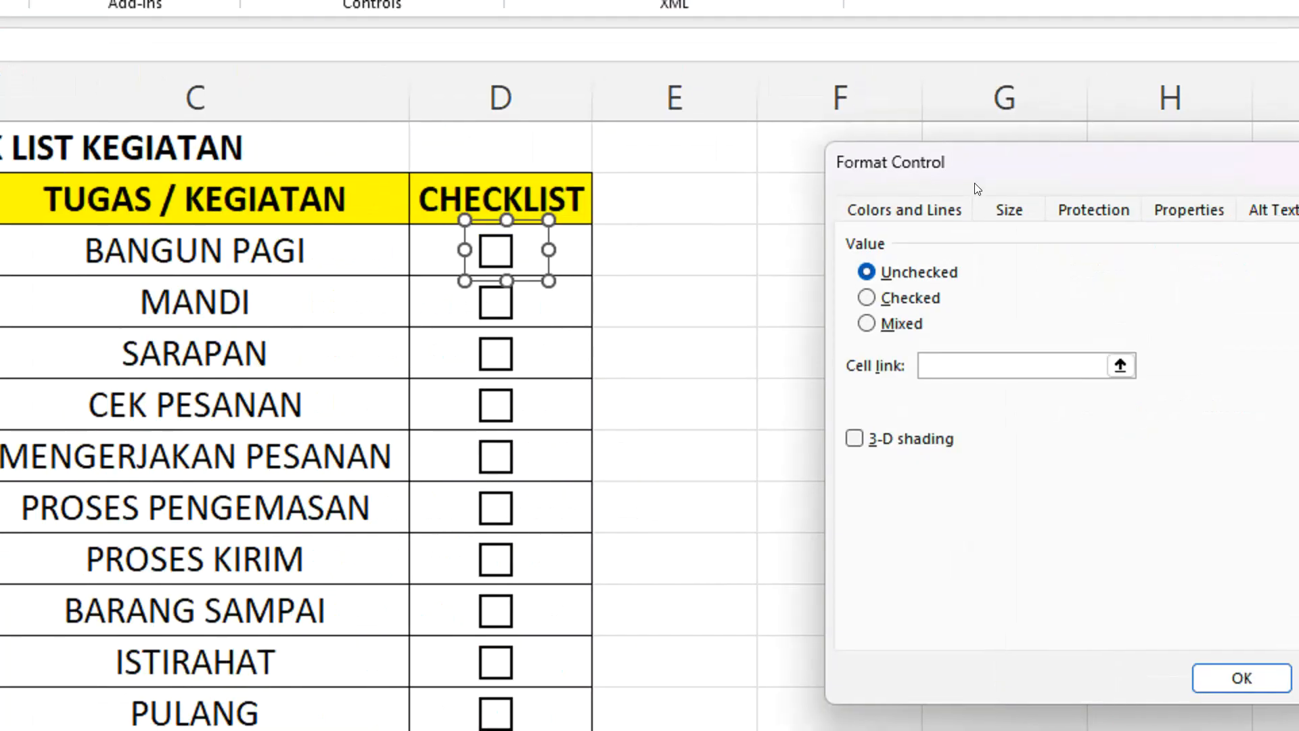
drag(975, 182, 932, 200)
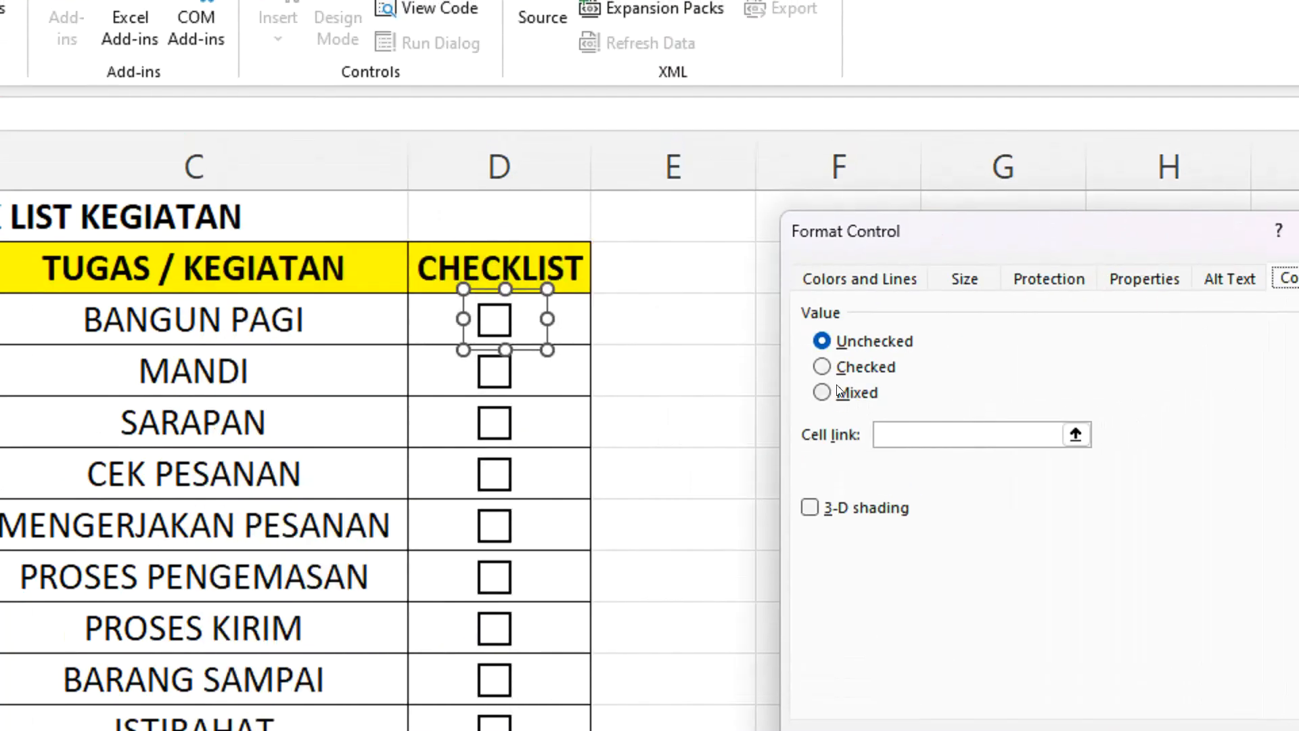
click(889, 429)
click(897, 430)
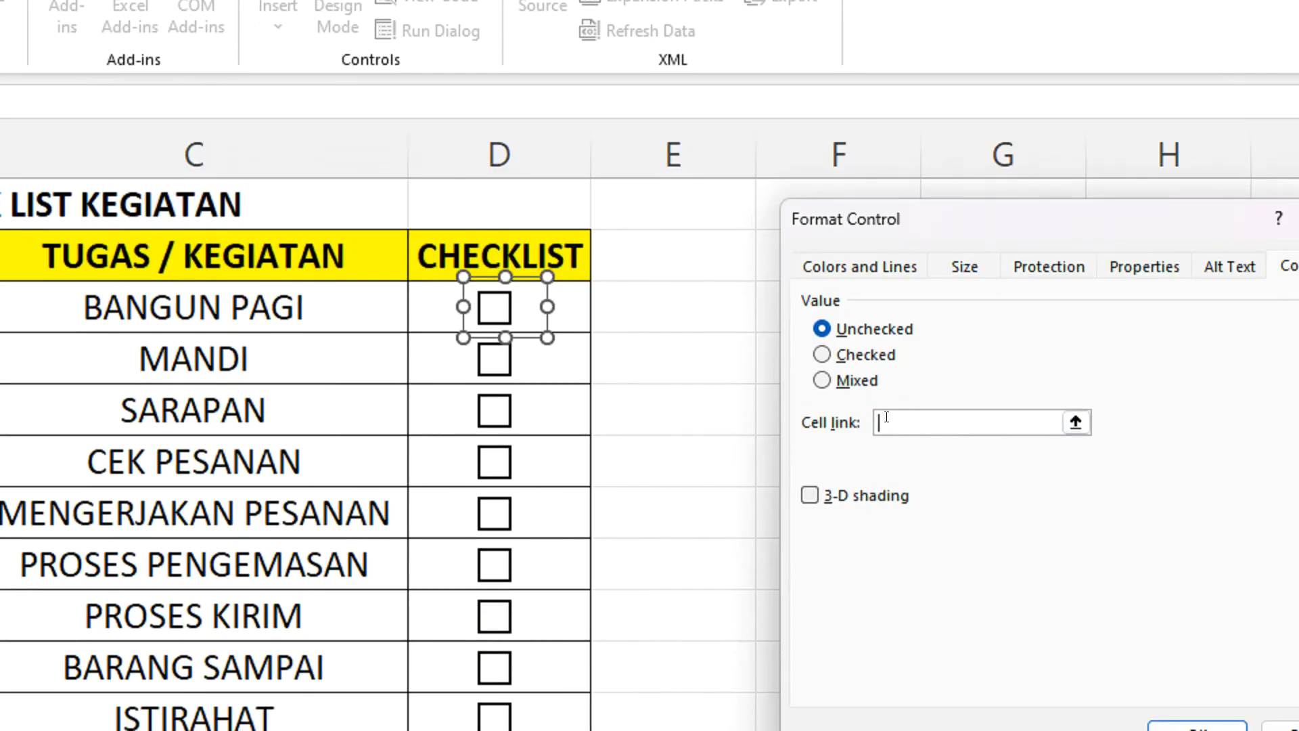
click(644, 301)
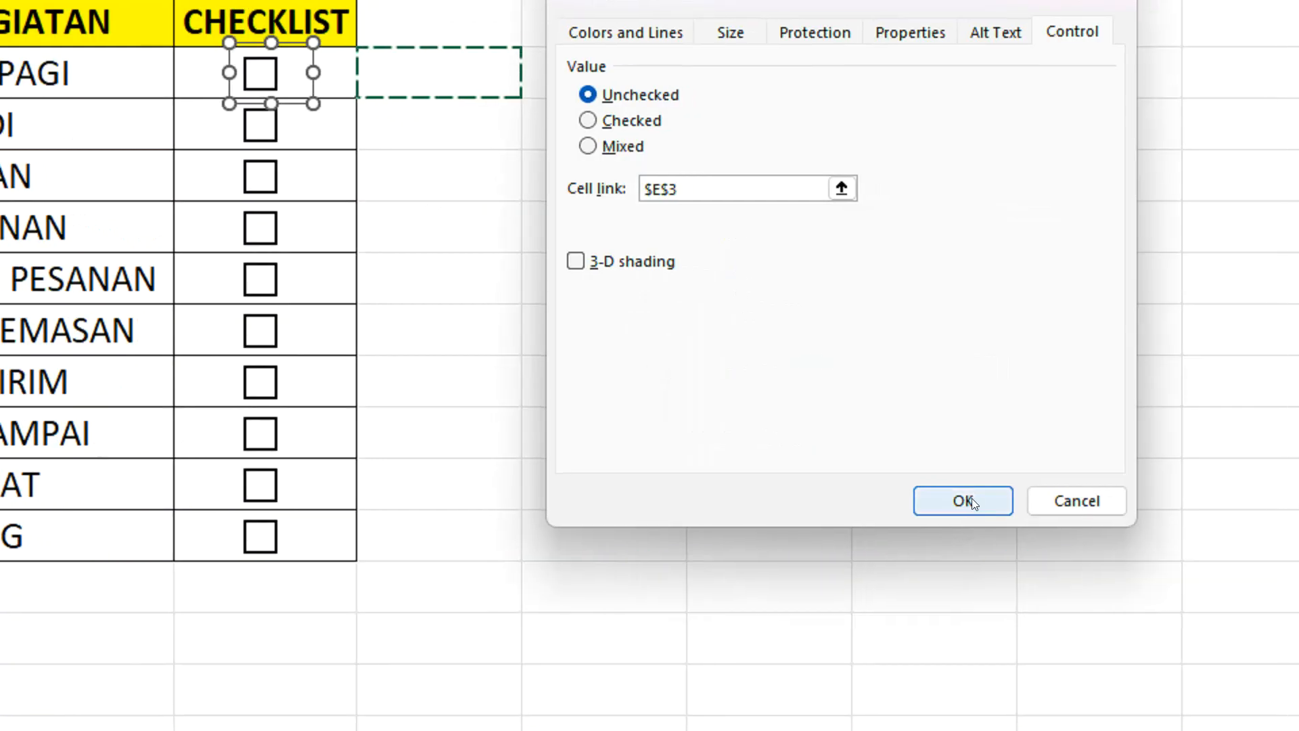
click(972, 498)
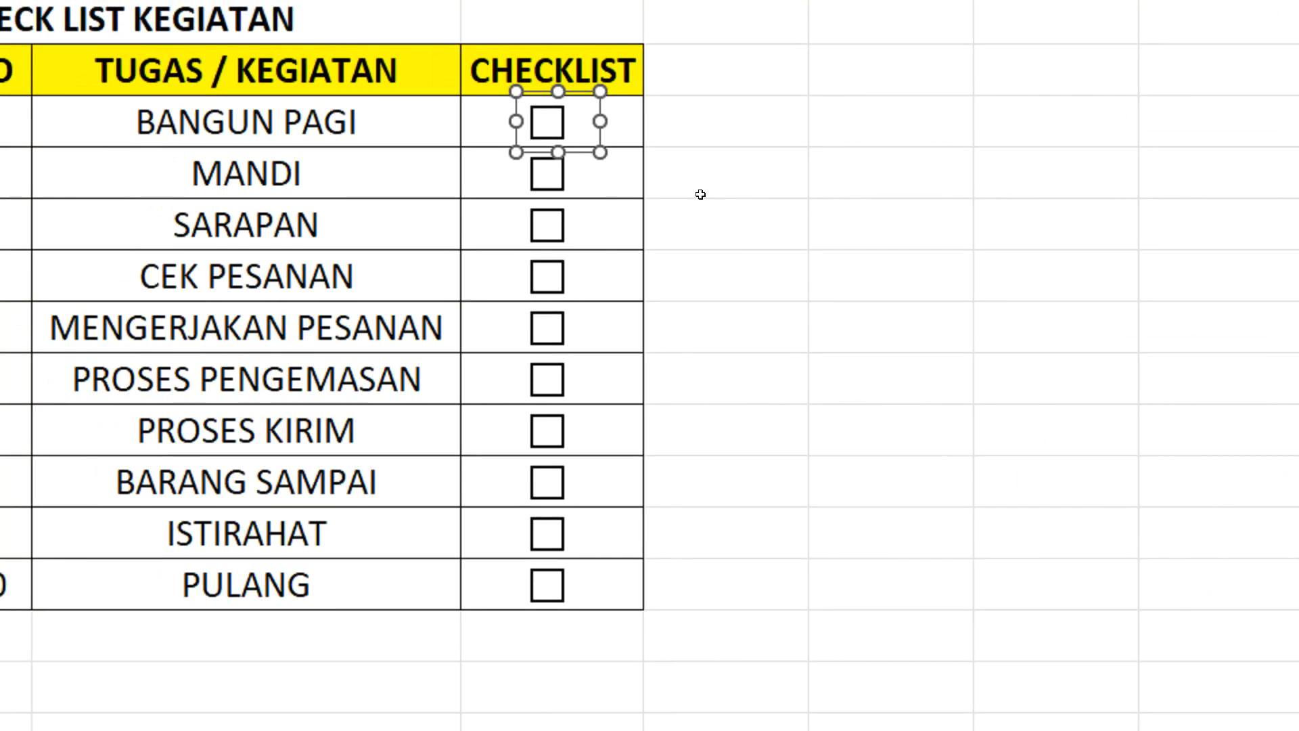
- Tick and clear the BANGUN PAGI check box to test its link to cell E3
click(704, 199)
click(548, 120)
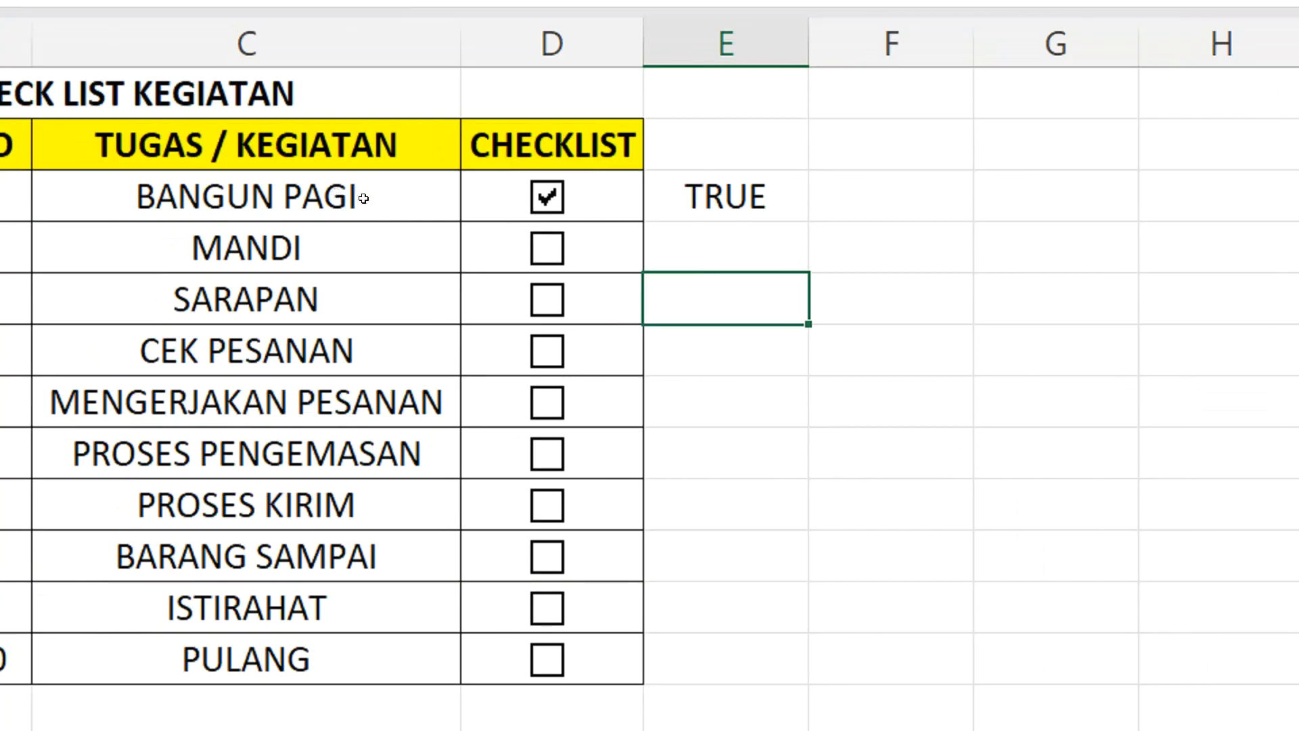
click(548, 198)
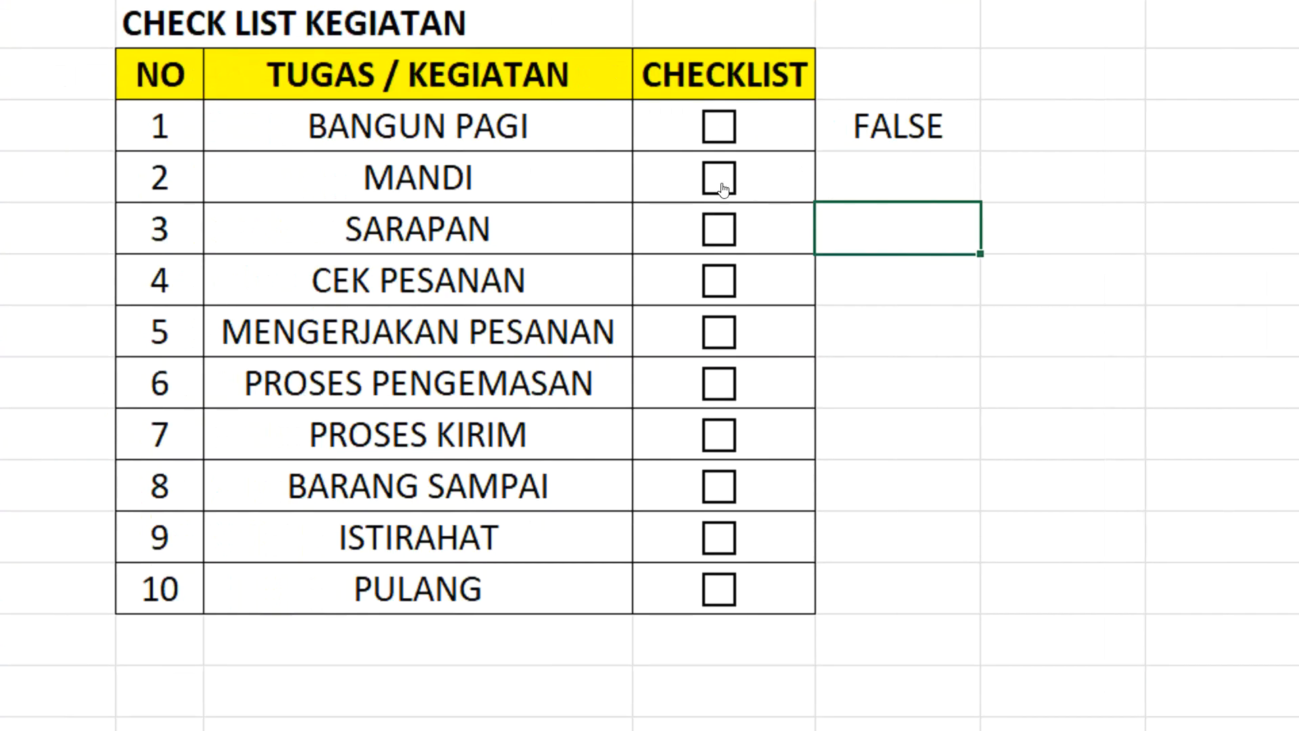
- Link the MANDI check box to cell E4 in its control formatting
right_click(725, 179)
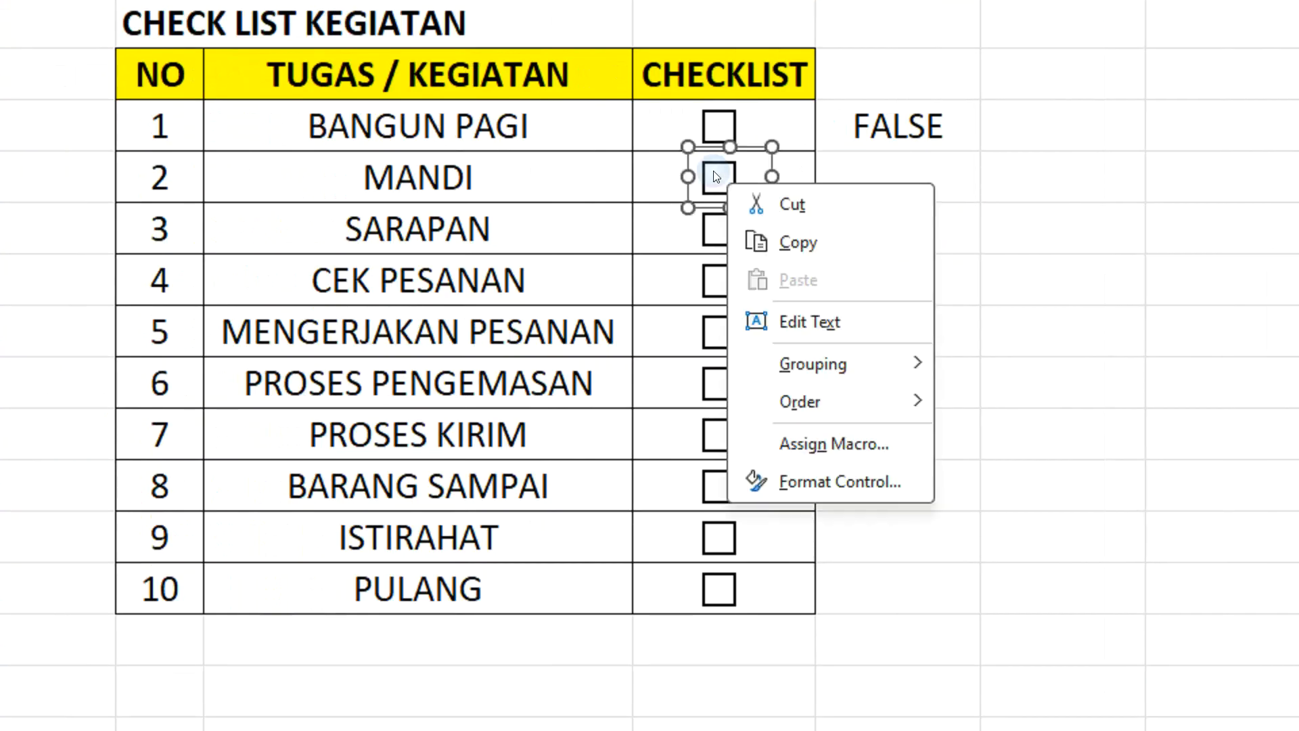
click(847, 471)
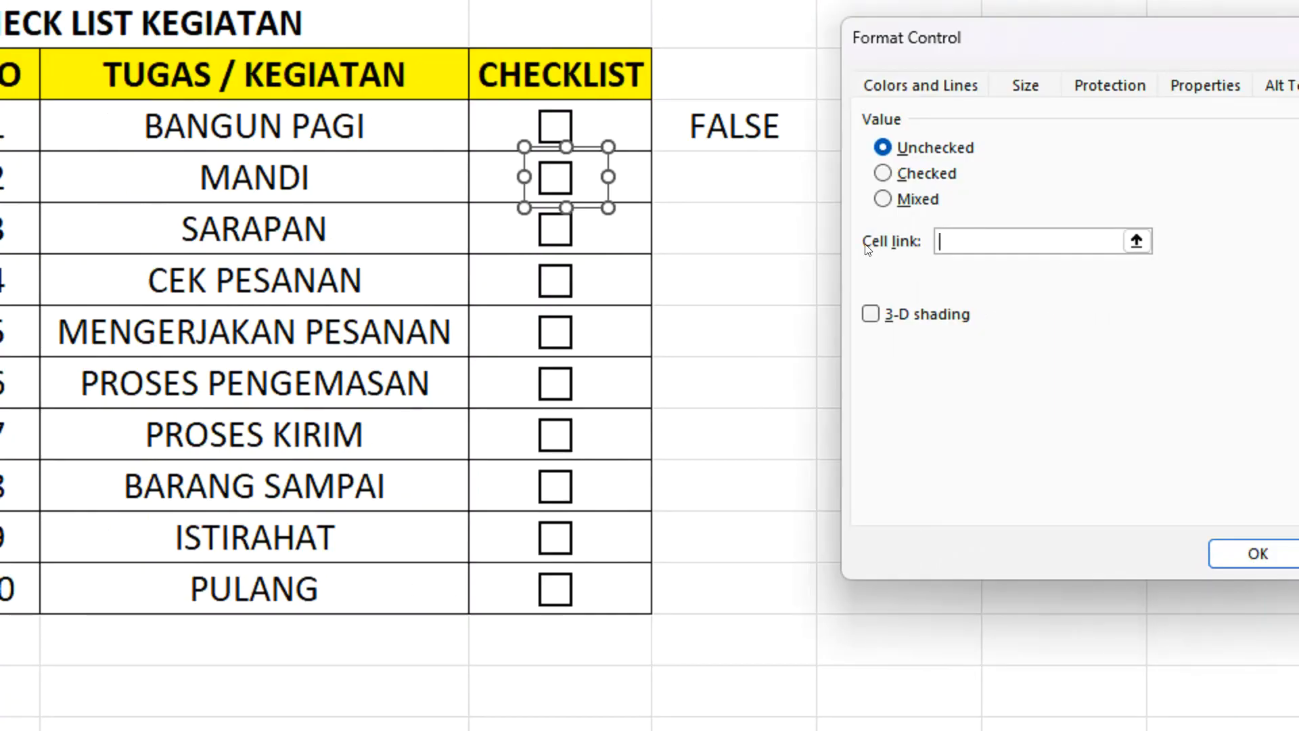
click(749, 174)
click(1258, 553)
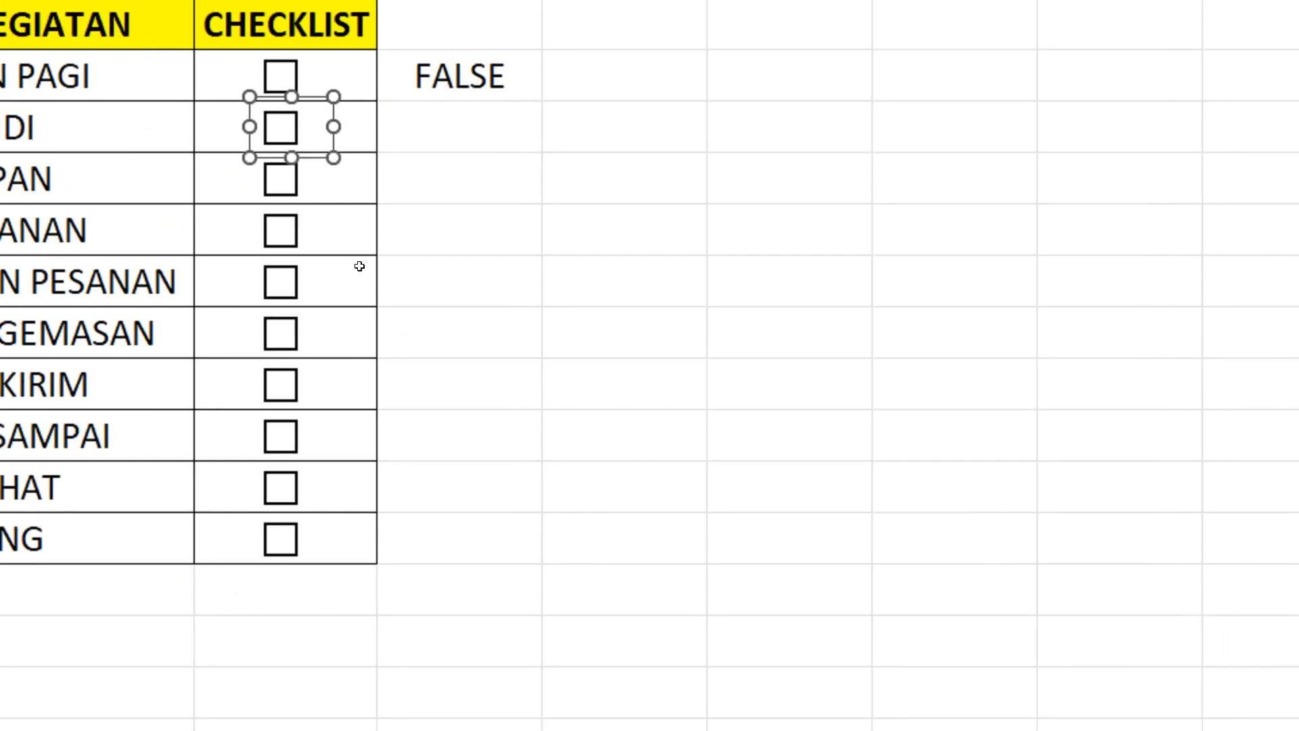
- Link the SARAPAN check box to cell $E$5 in its control formatting
right_click(283, 185)
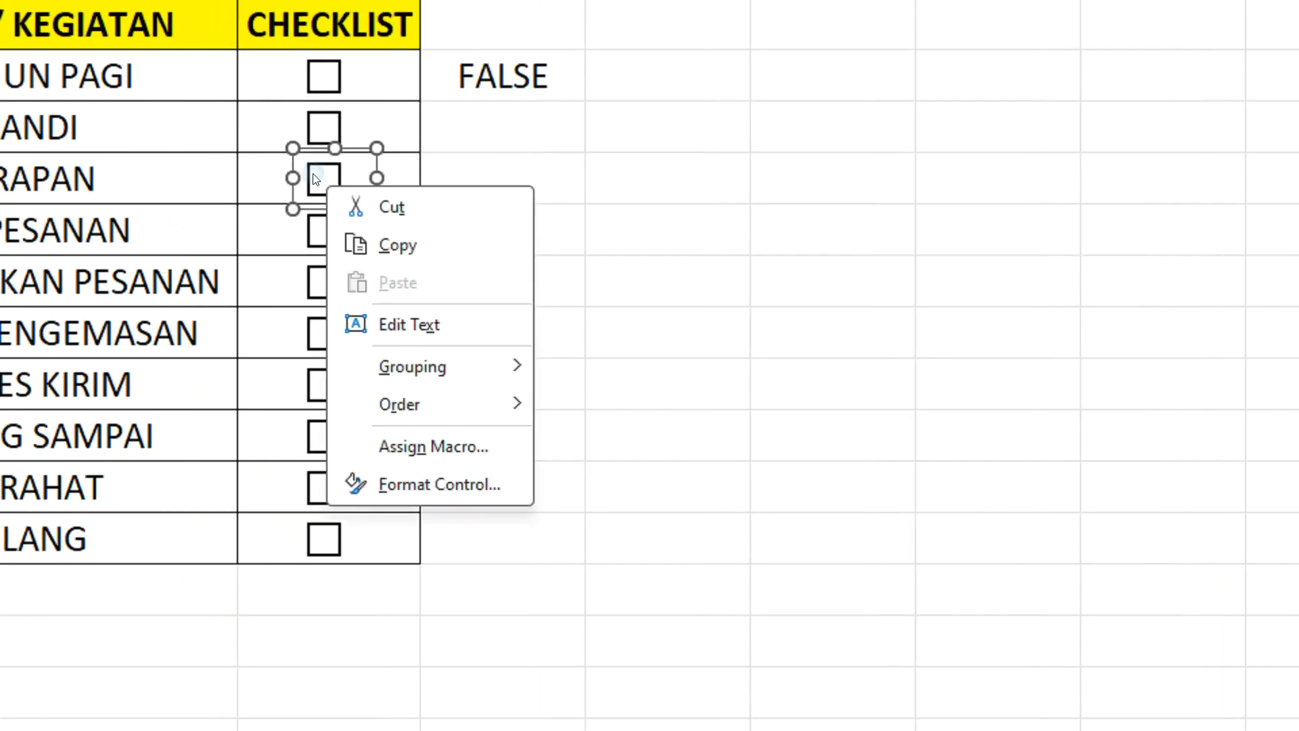
click(416, 473)
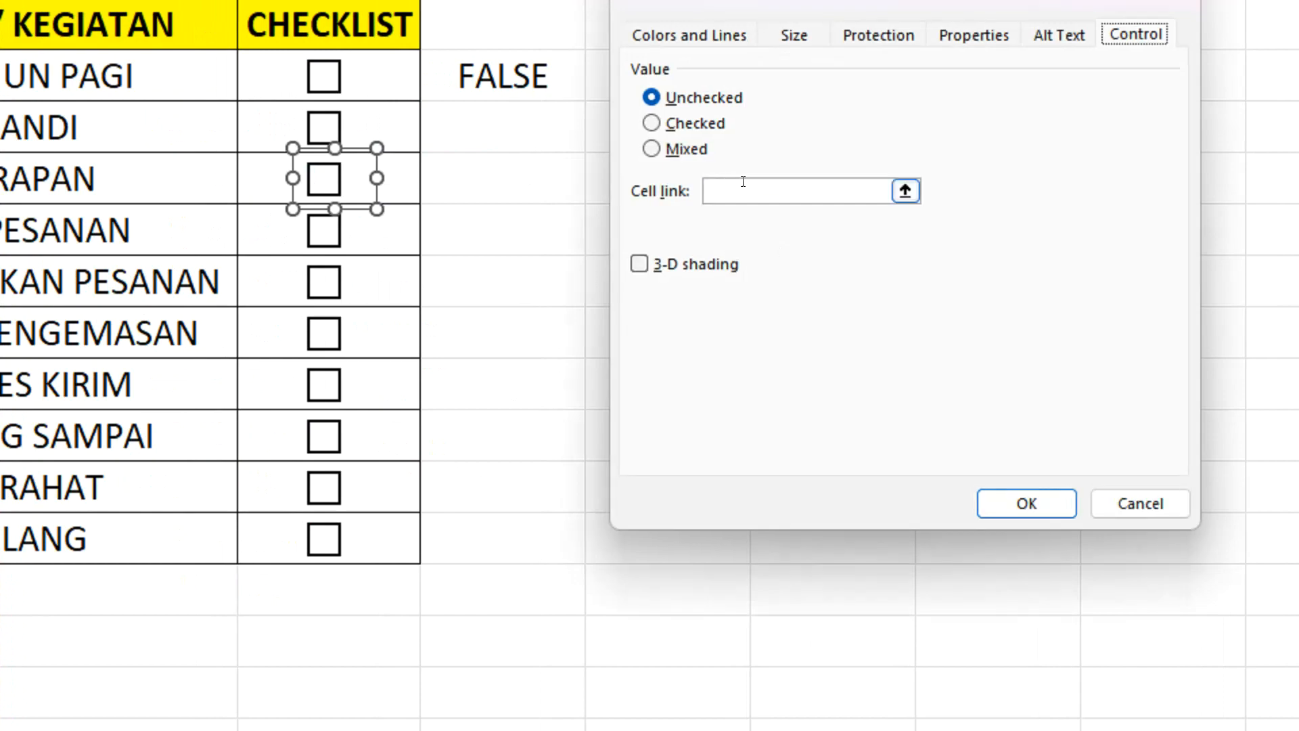
click(743, 181)
click(481, 193)
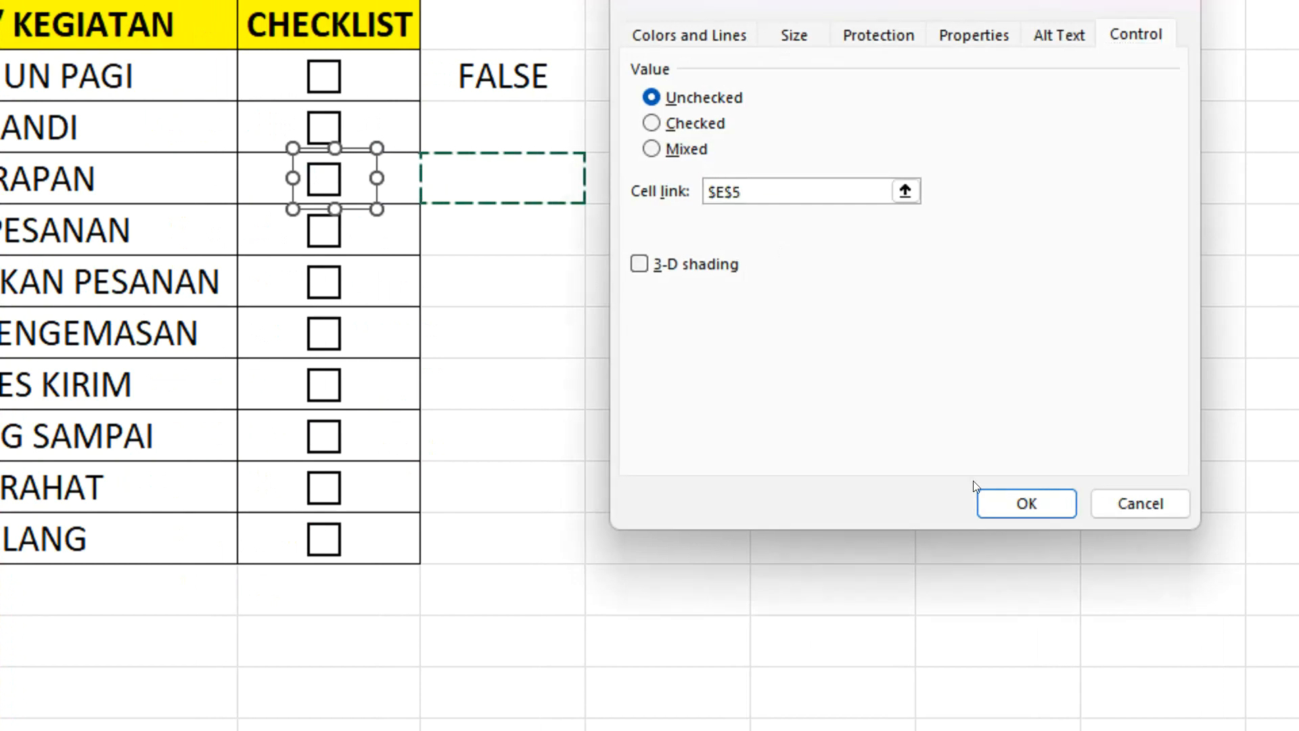
click(1018, 504)
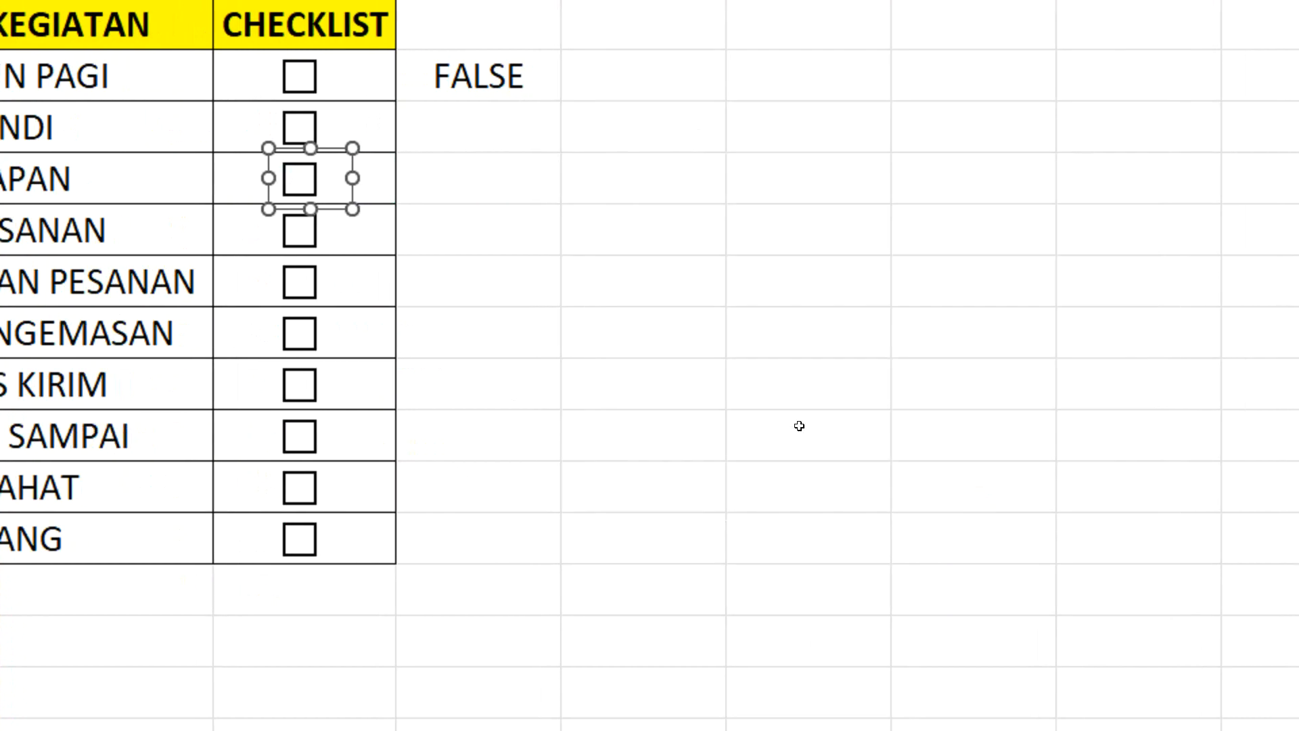
- Link the CEK PESANAN check box to cell $E$6 in its control formatting
right_click(308, 228)
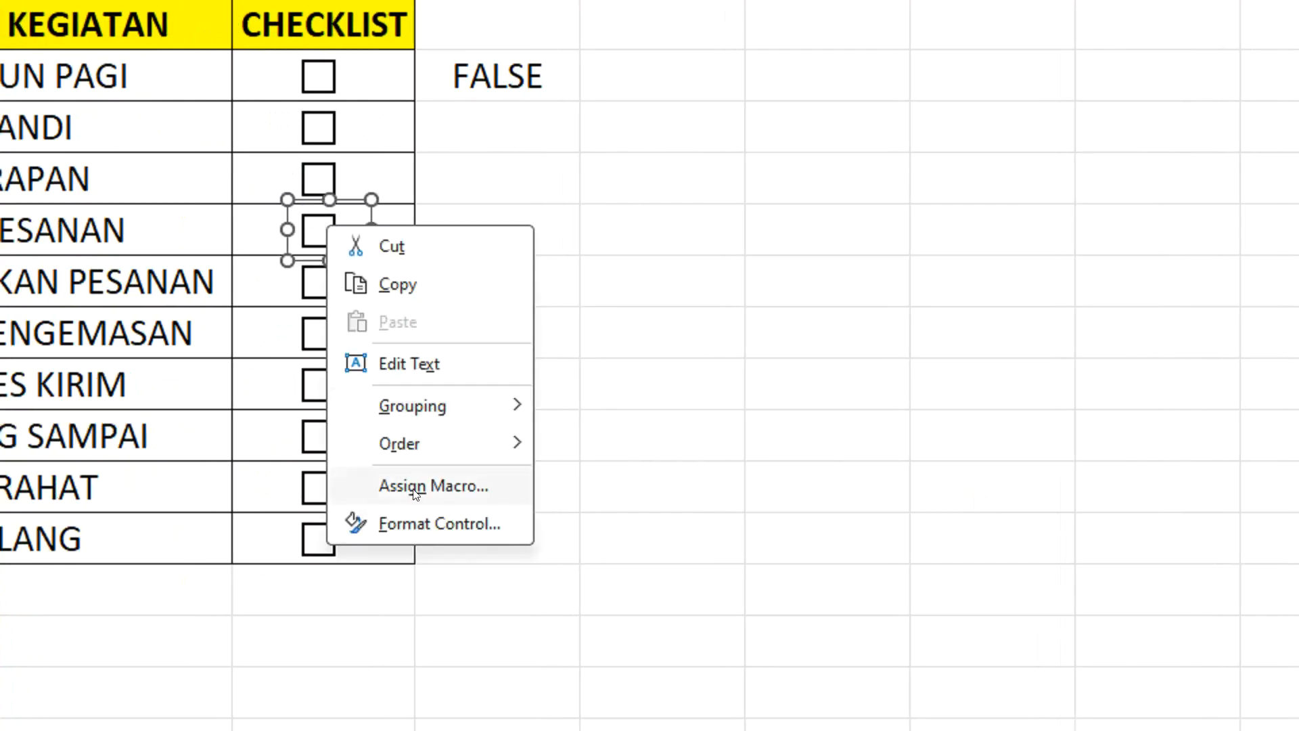
click(415, 523)
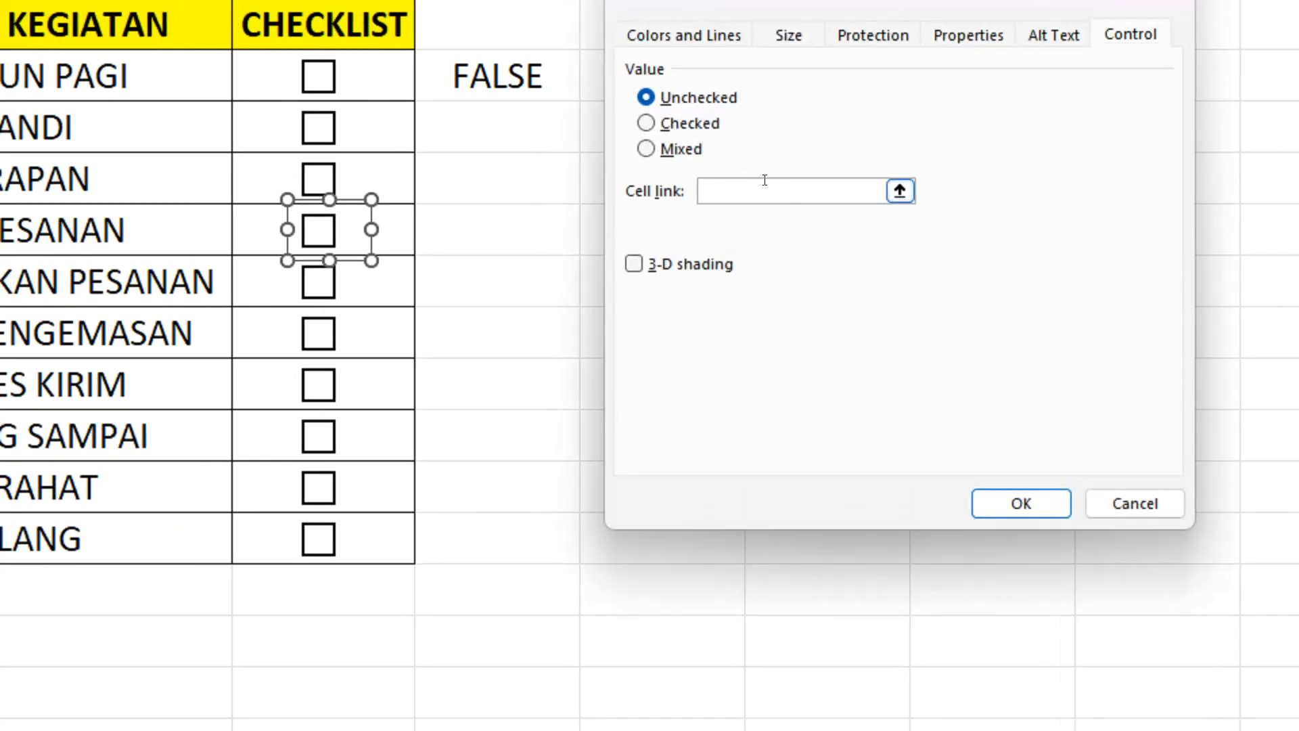
click(764, 180)
click(499, 230)
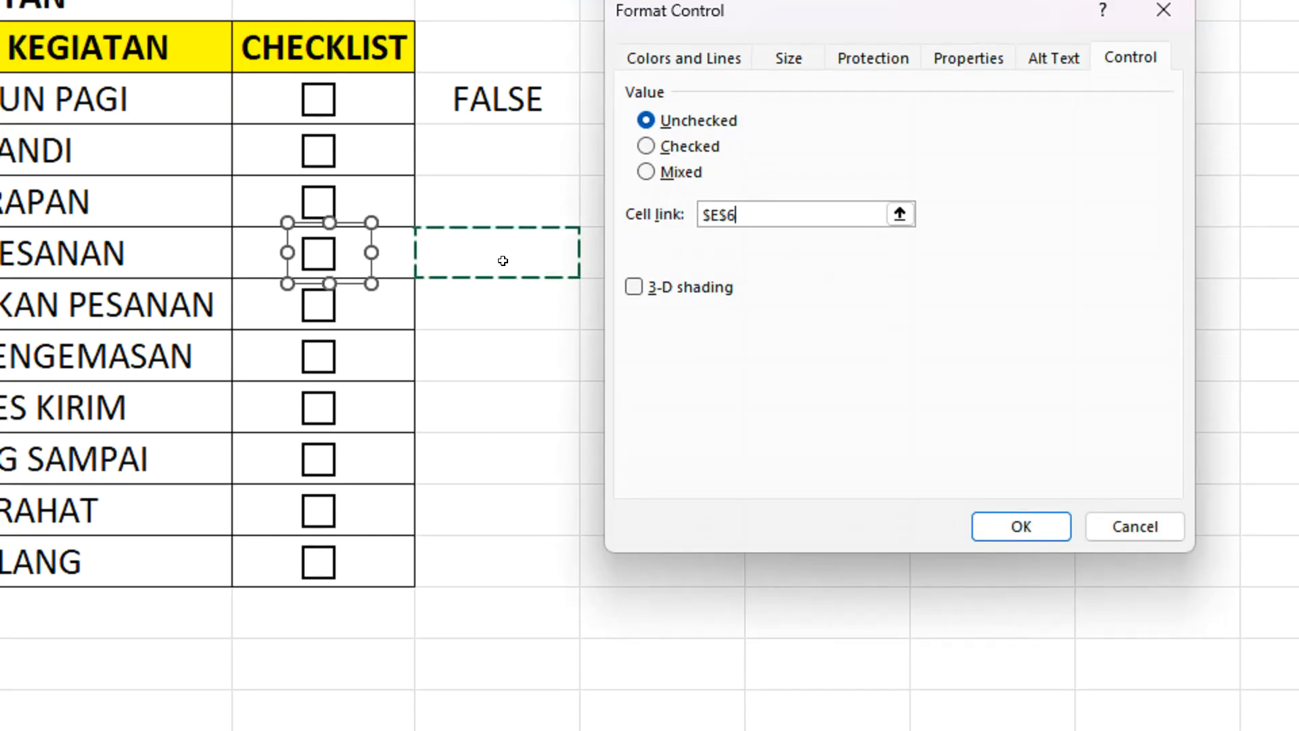
click(1011, 527)
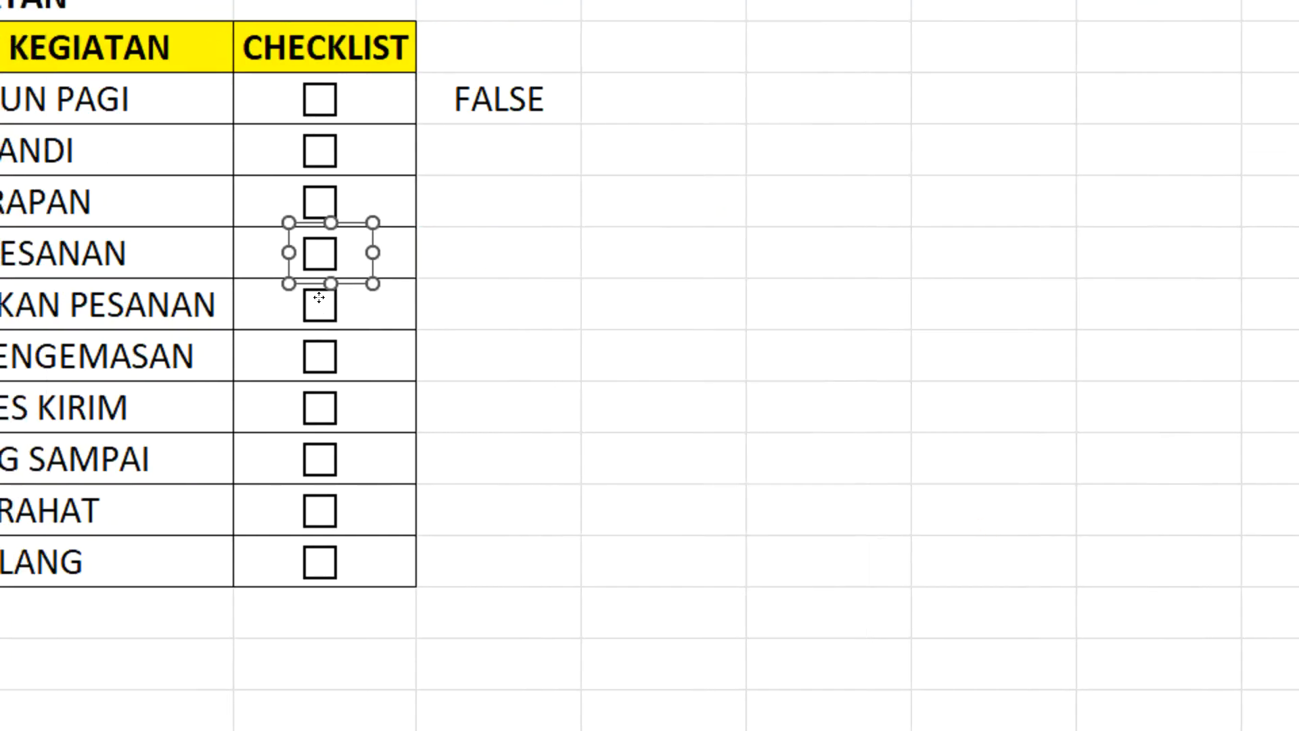
- Link the MENGERJAKAN PESANAN check box to cell $E$7 in its control formatting
right_click(282, 302)
click(460, 552)
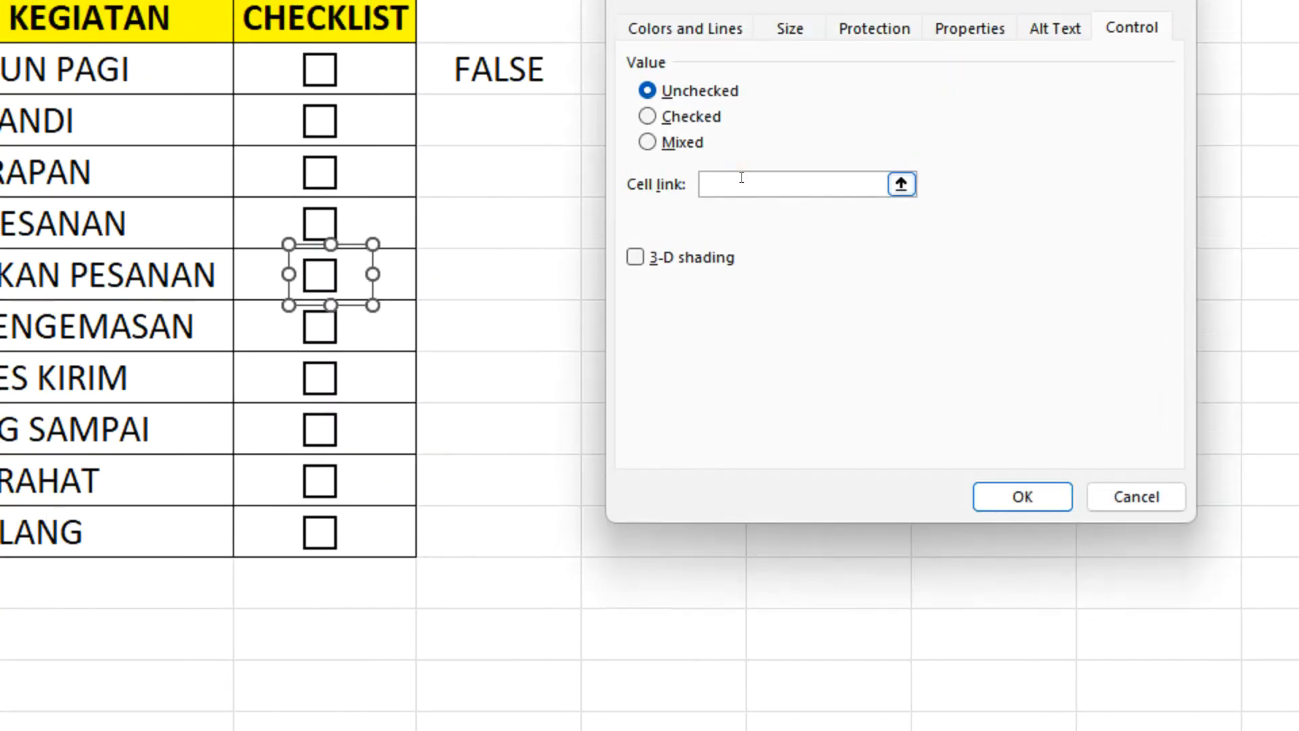
click(477, 282)
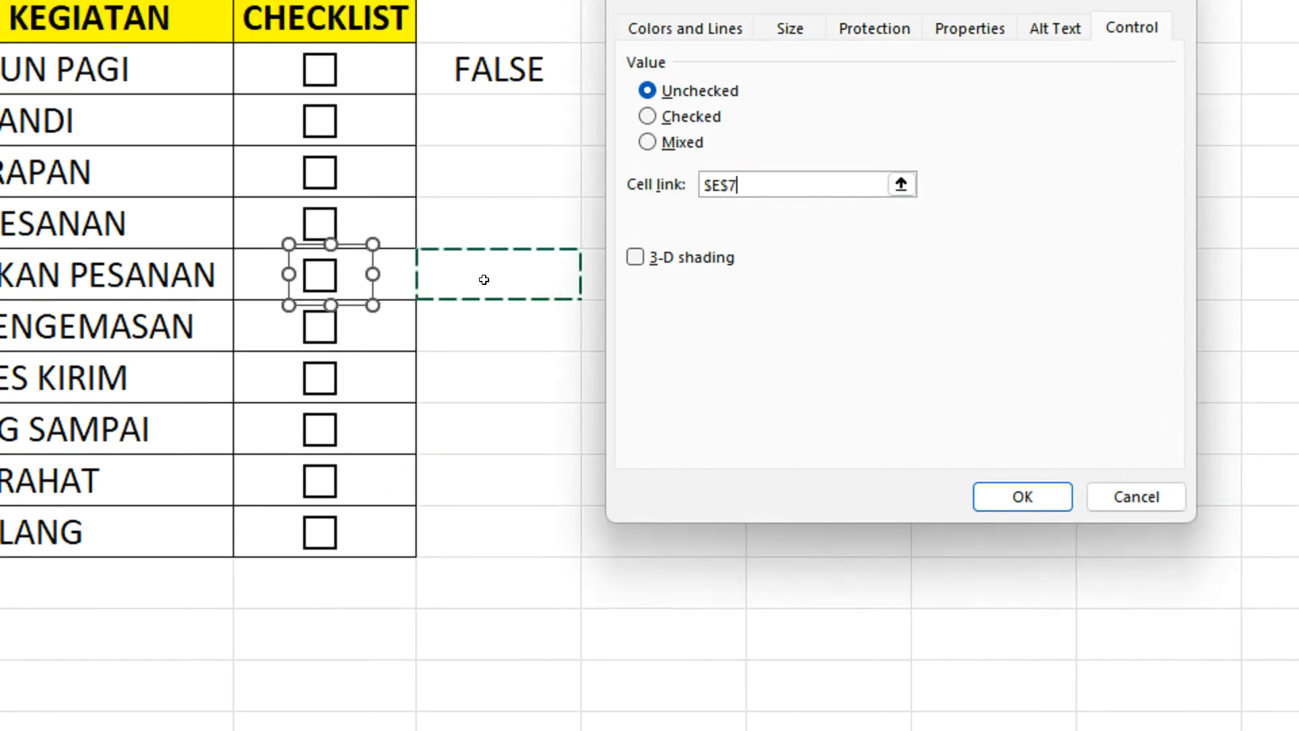
click(1023, 497)
click(1012, 501)
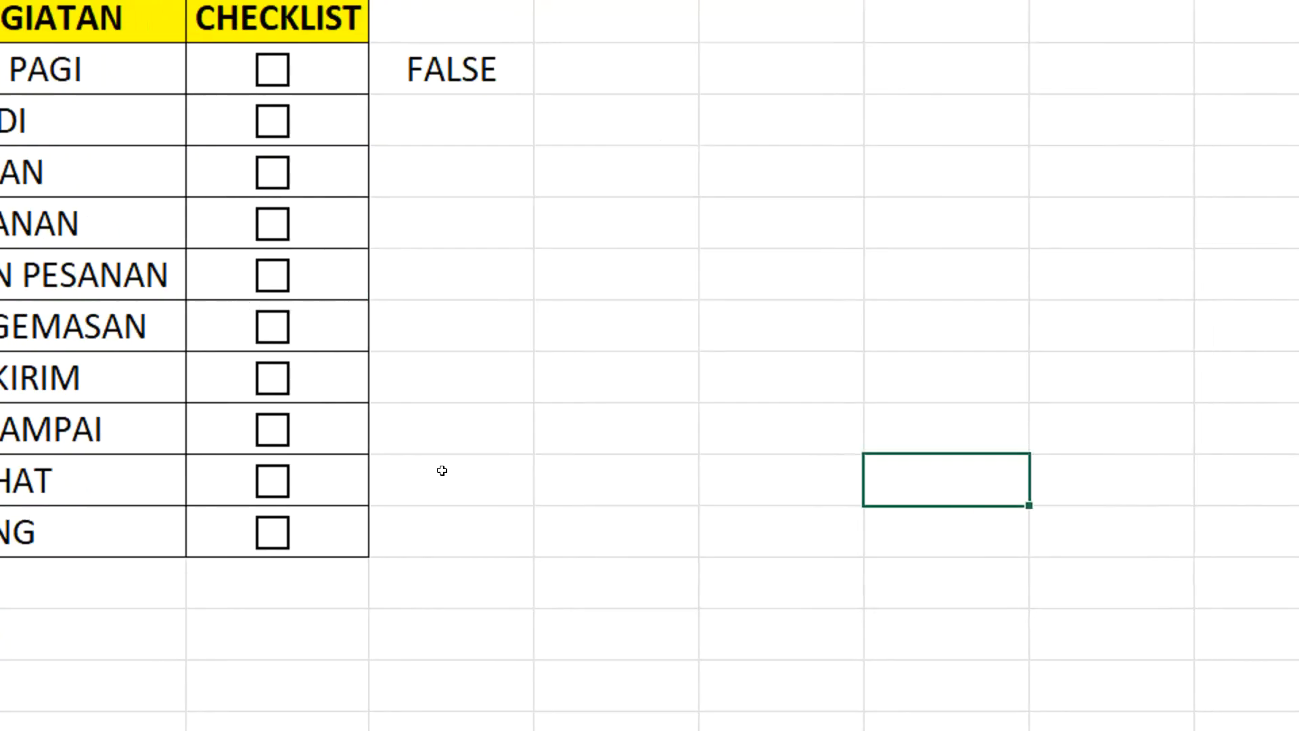
- Link the PROSES KIRIM check box to cell $E$9 in its control formatting
right_click(297, 373)
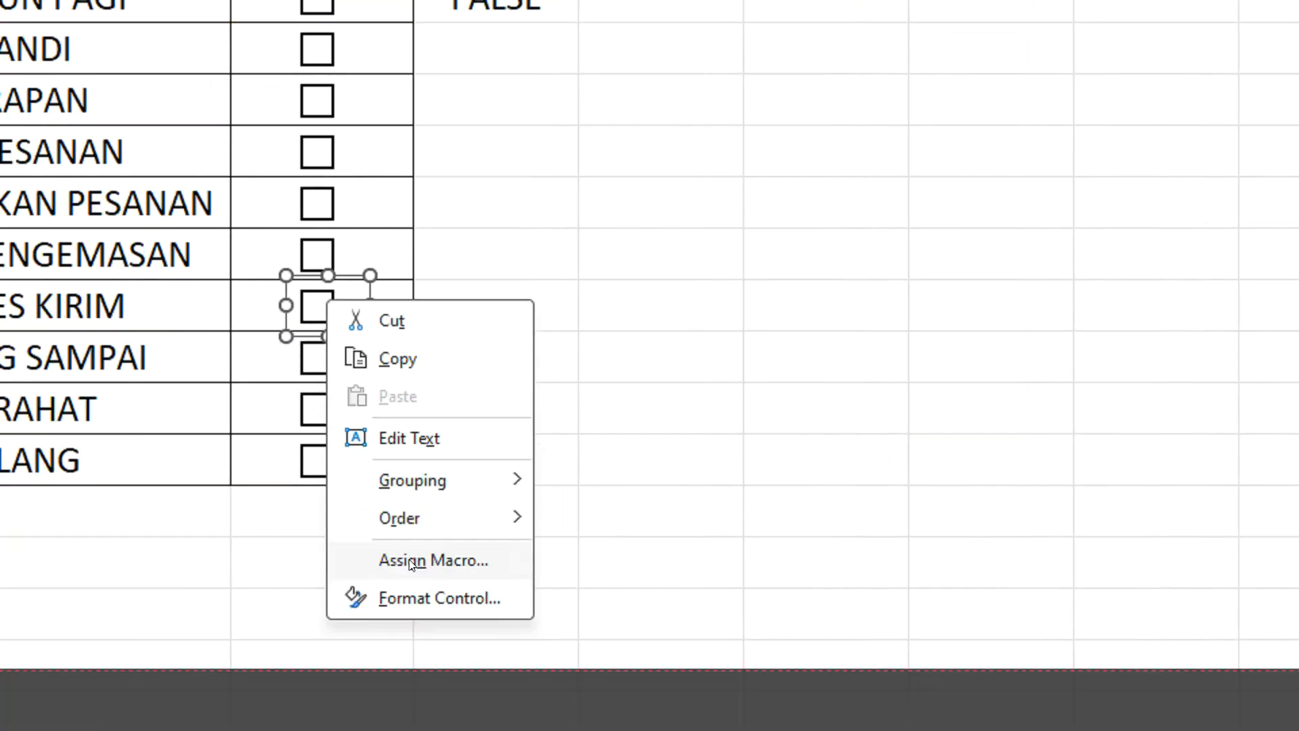
click(414, 598)
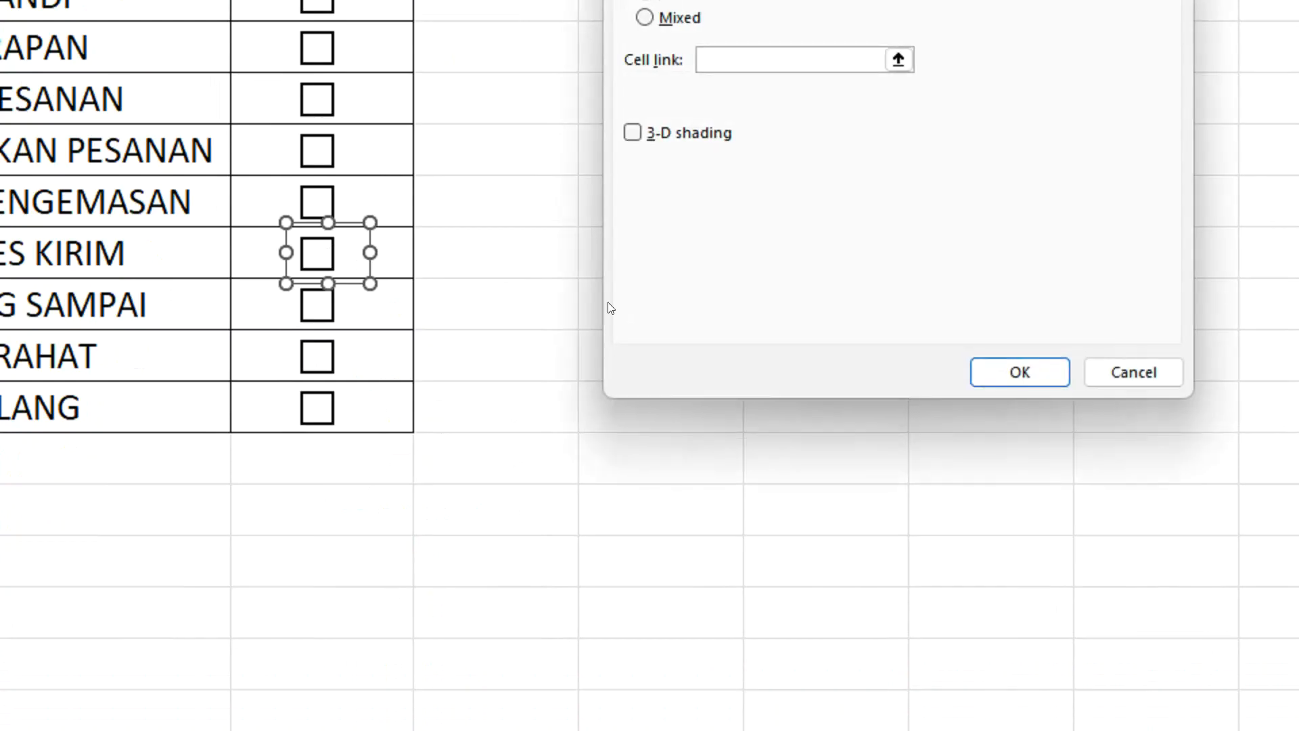
click(722, 155)
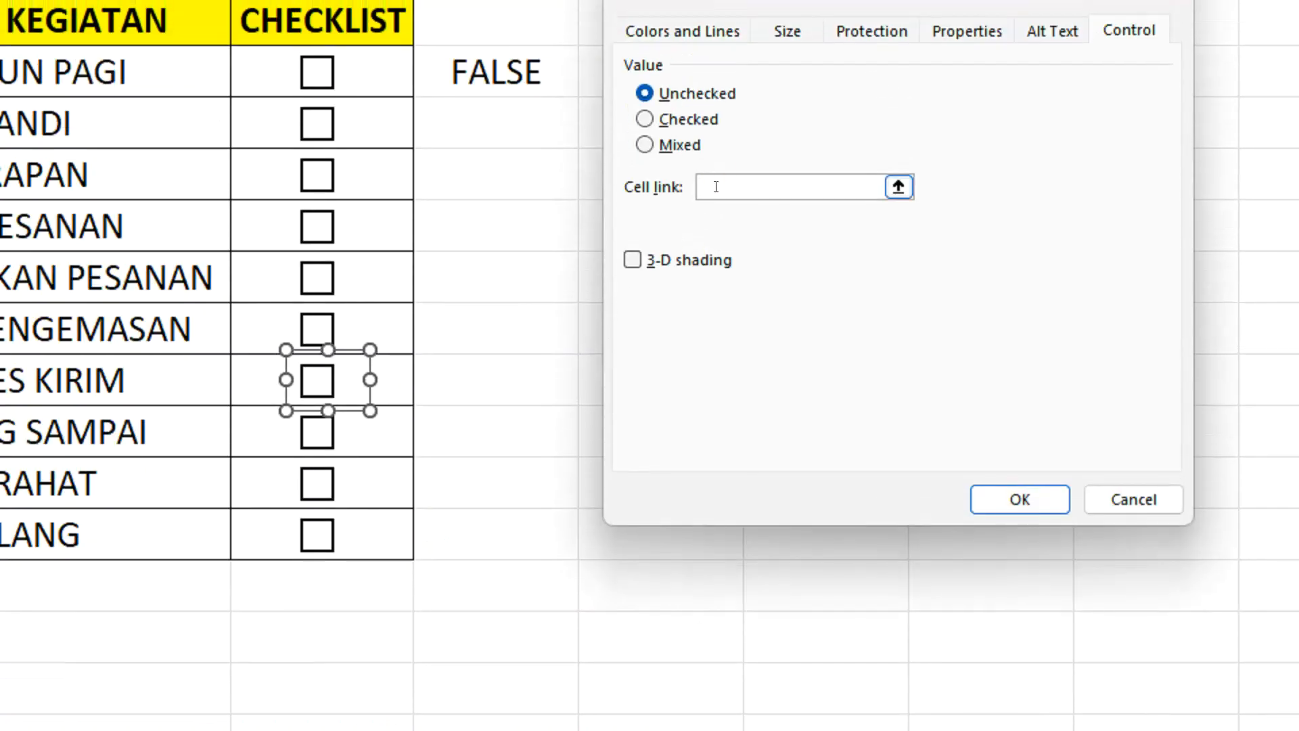
click(455, 372)
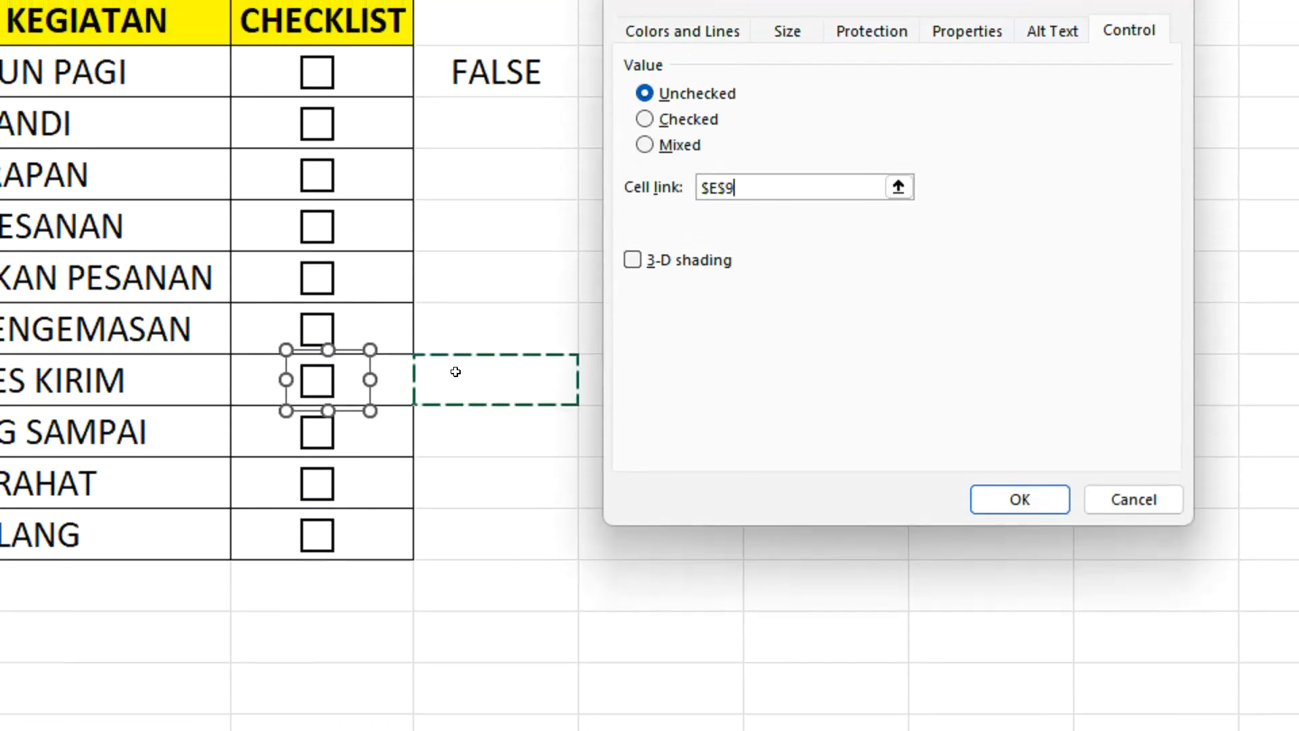
click(1019, 499)
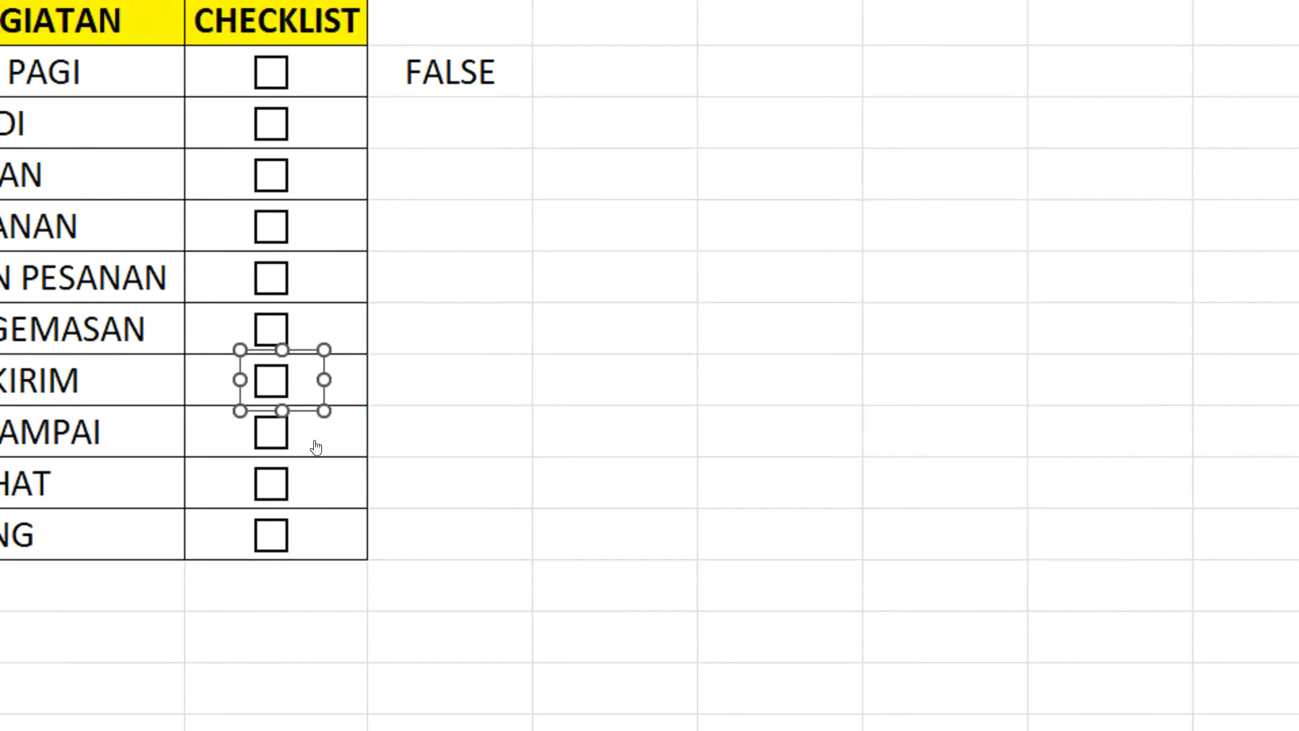
- Link the BARANG SAMPAI check box to cell $E$10 in its control formatting
right_click(270, 439)
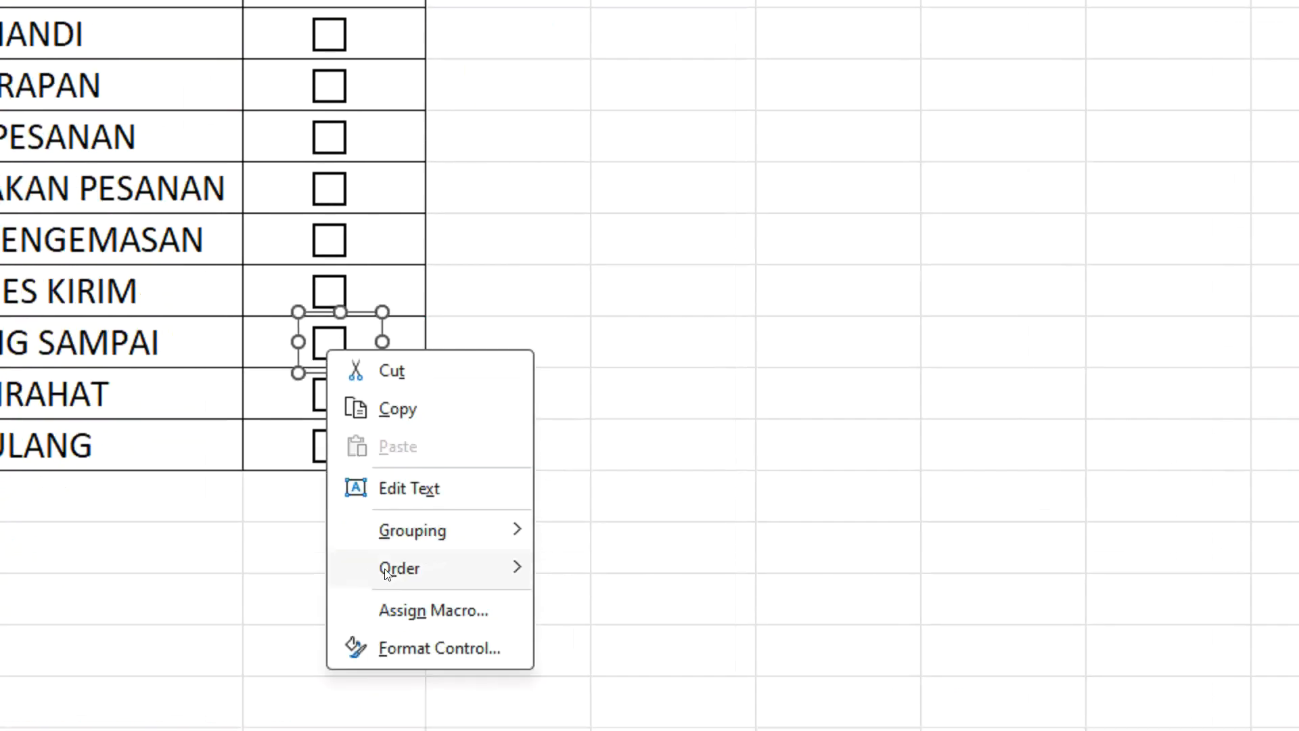
click(414, 647)
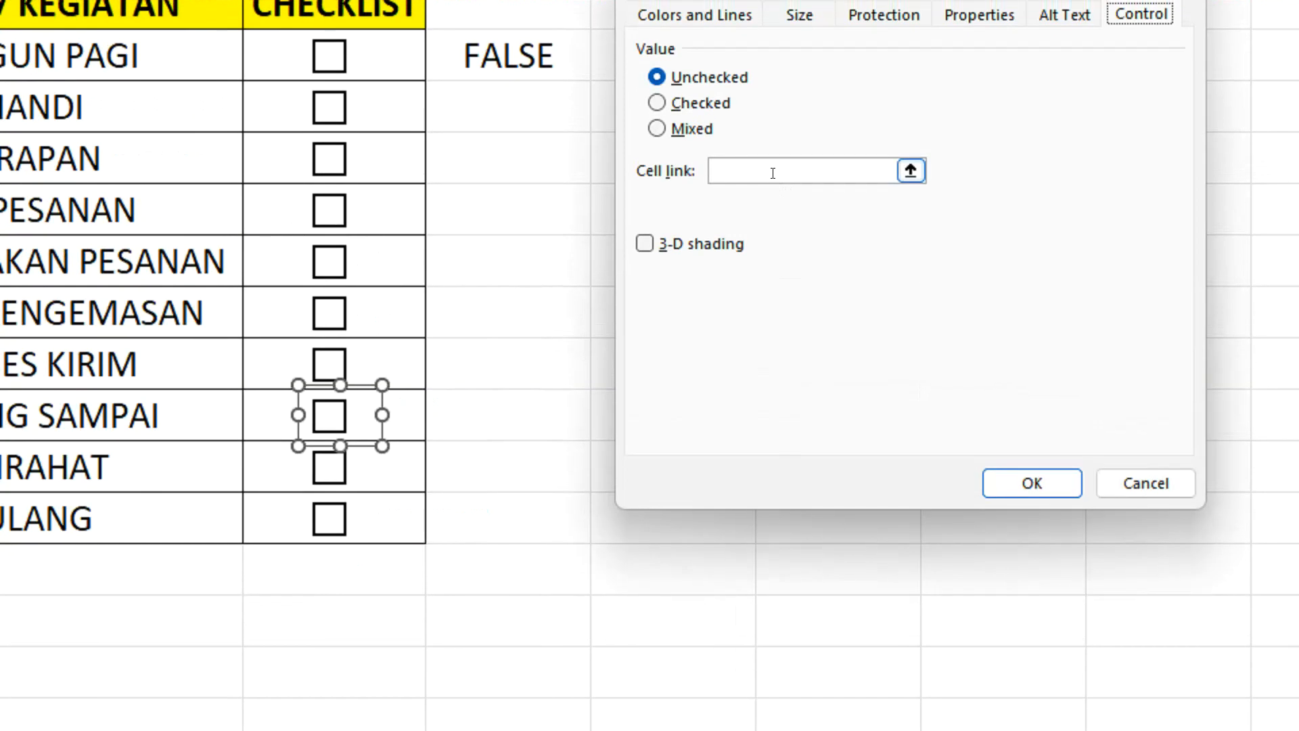
click(773, 173)
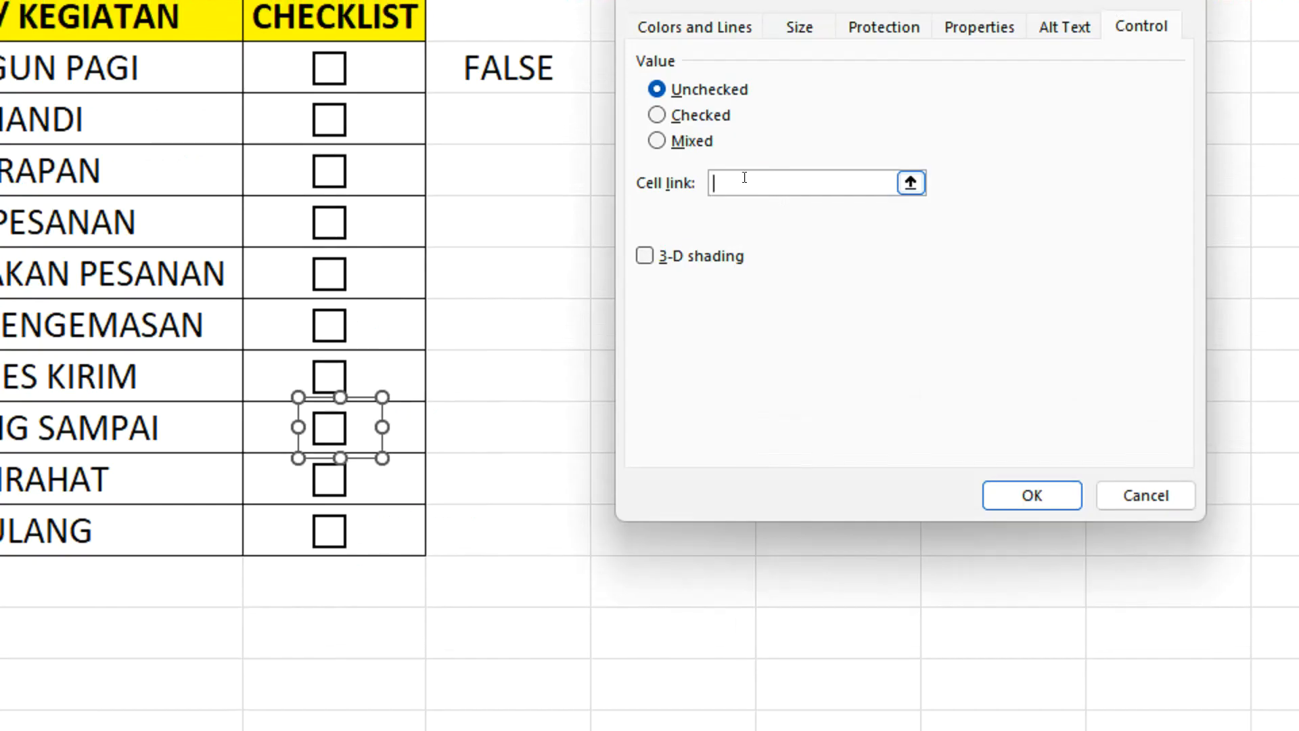
click(439, 436)
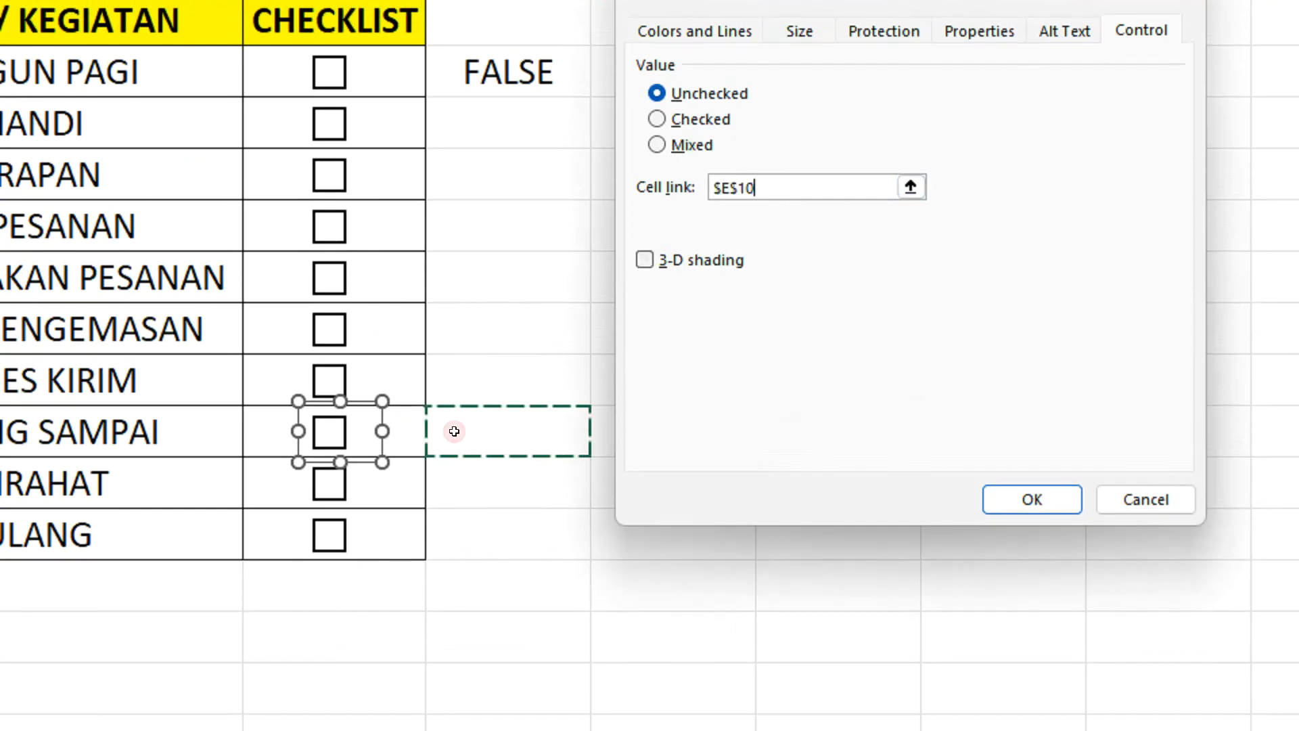
click(813, 499)
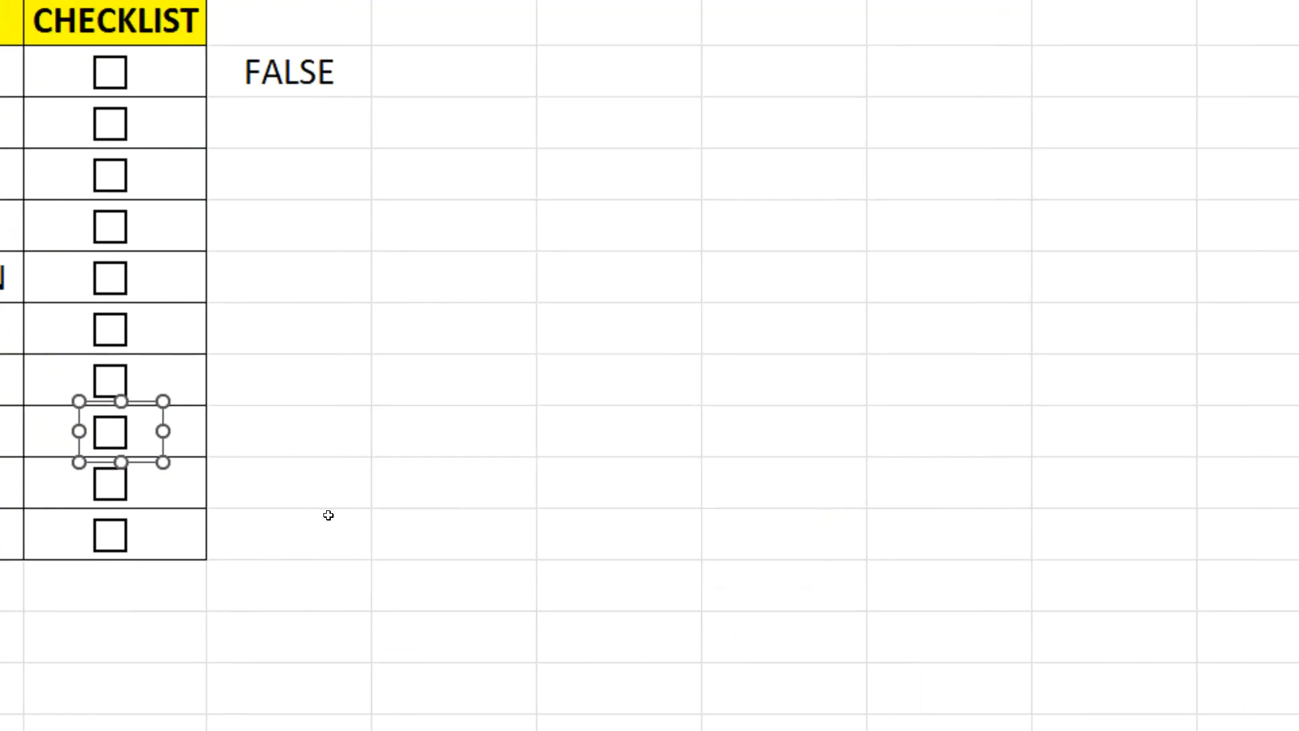
- Link the ISTIRAHAT check box to cell $E$11 in its control formatting
right_click(125, 443)
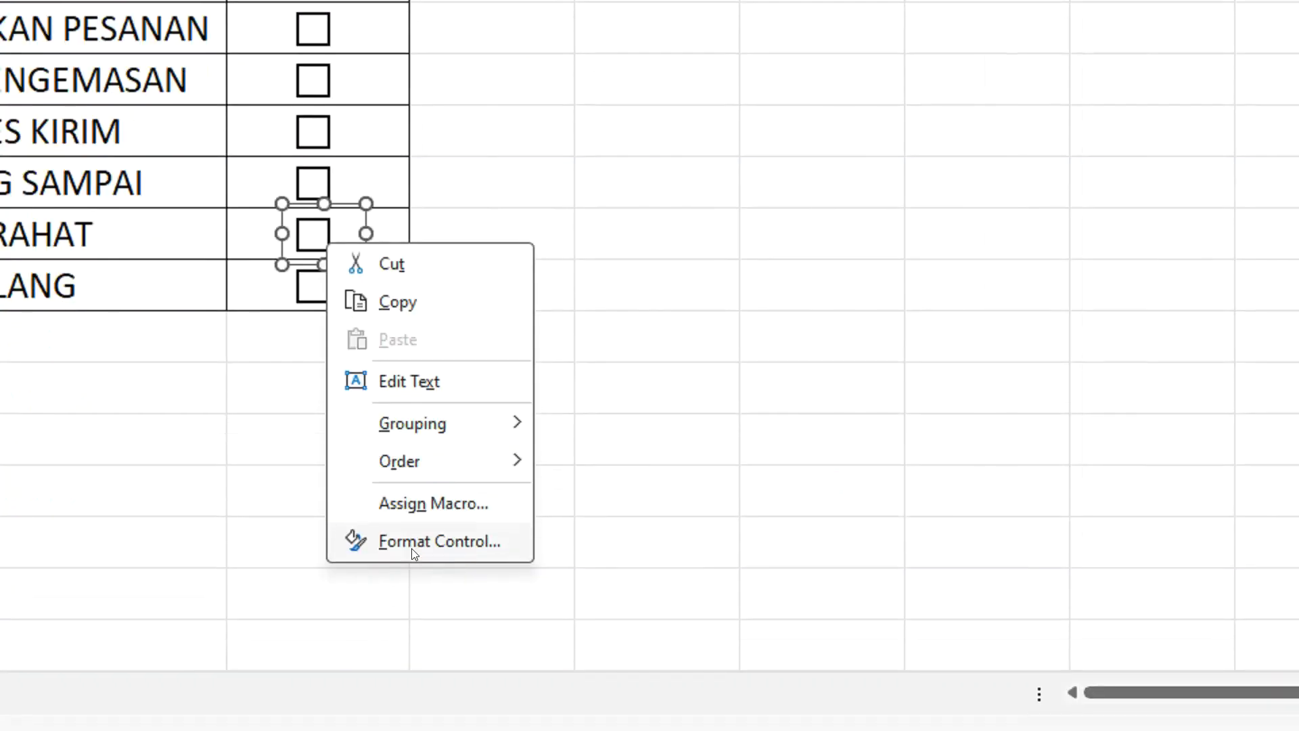
click(414, 606)
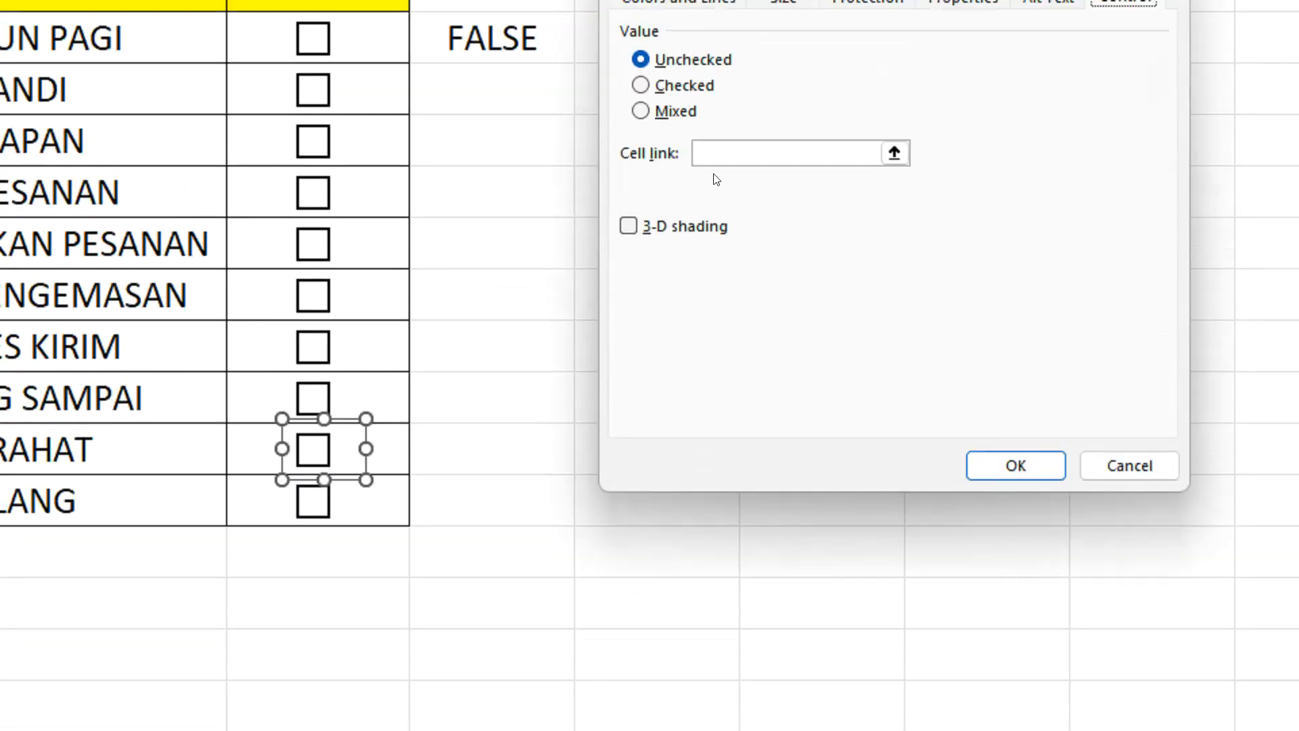
click(726, 146)
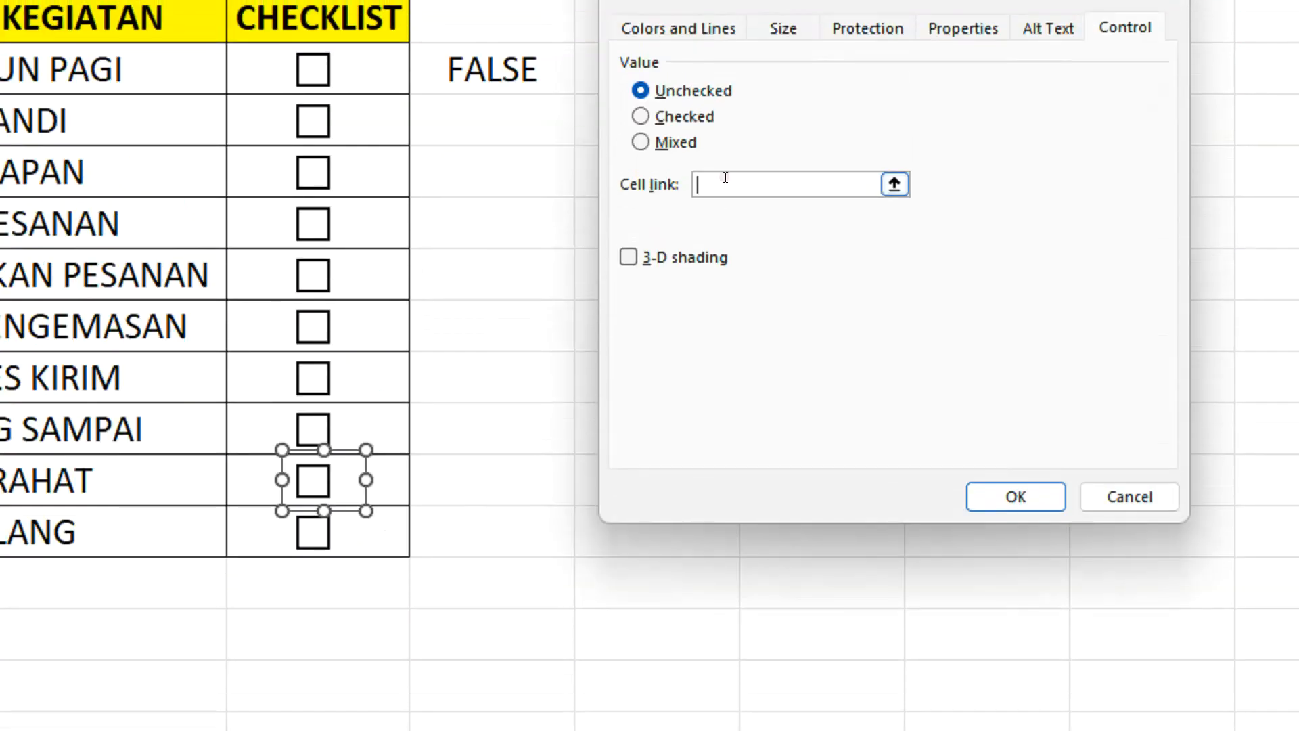
click(461, 461)
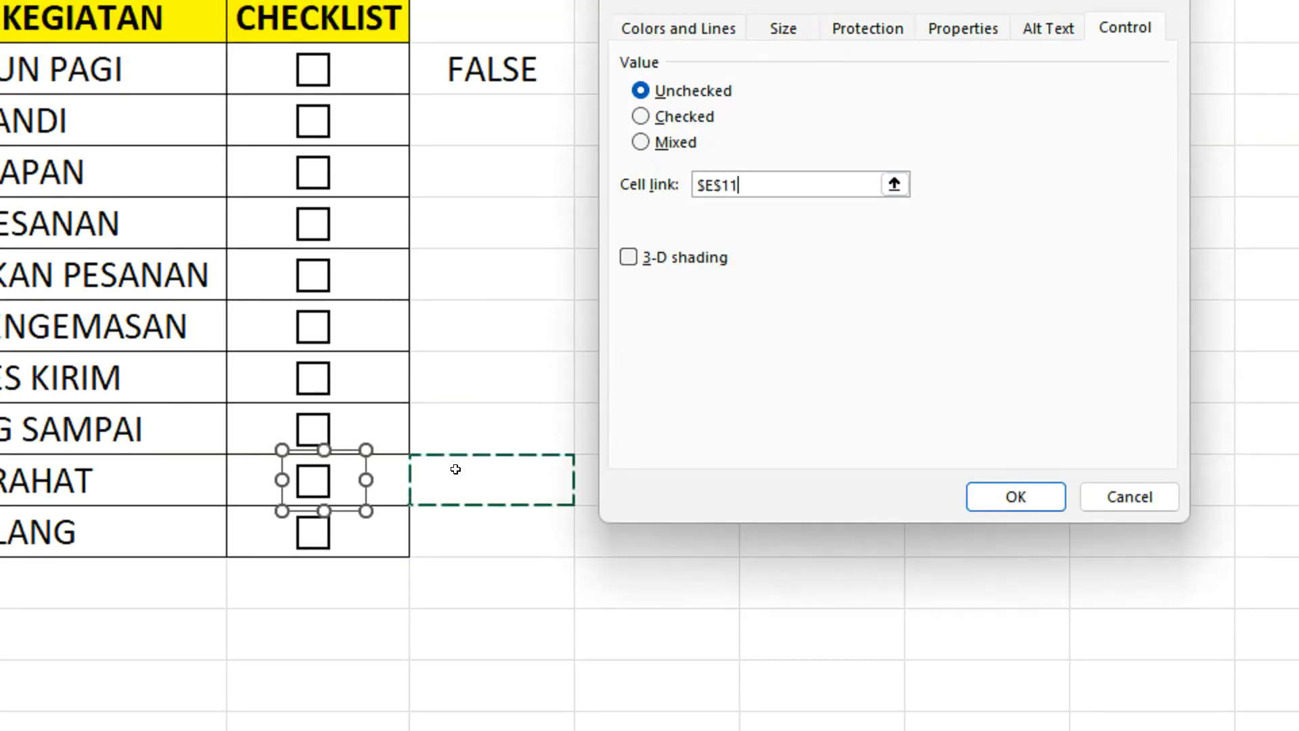
click(988, 498)
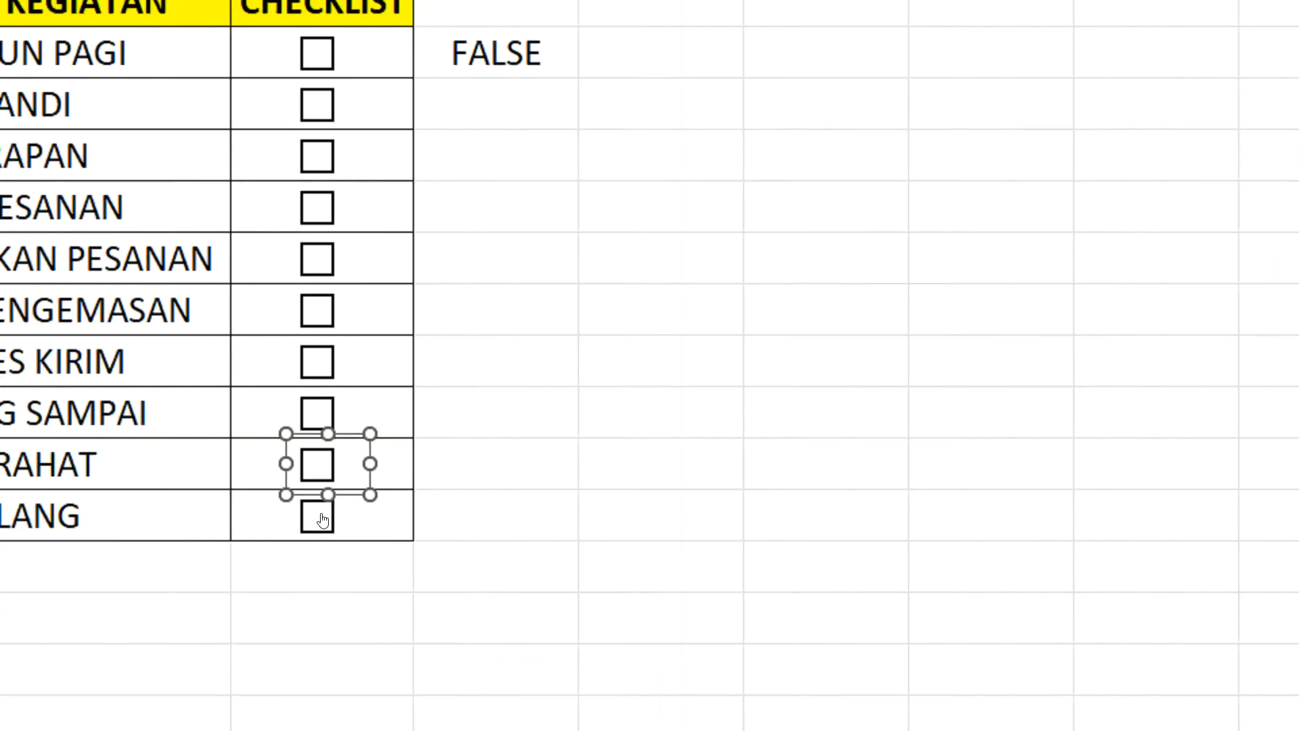
- Link the PULANG check box to cell E12 in its control formatting
right_click(323, 520)
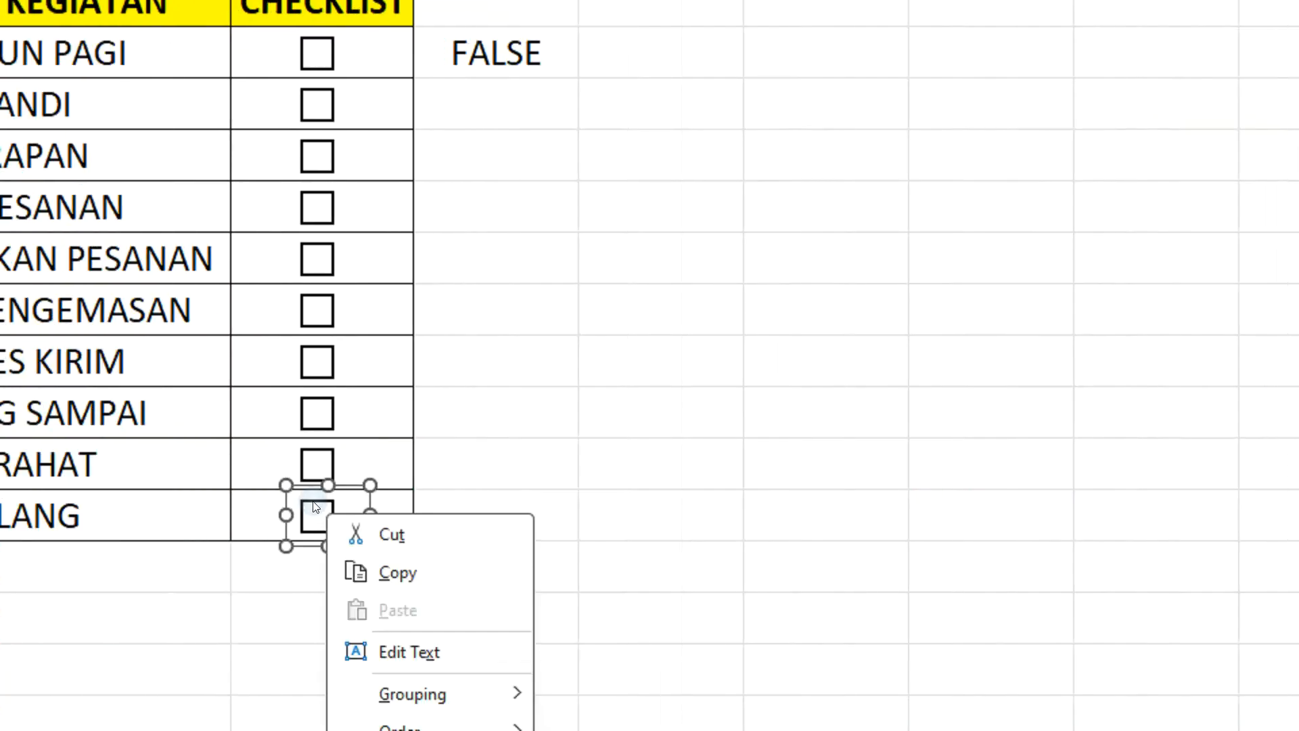
click(435, 620)
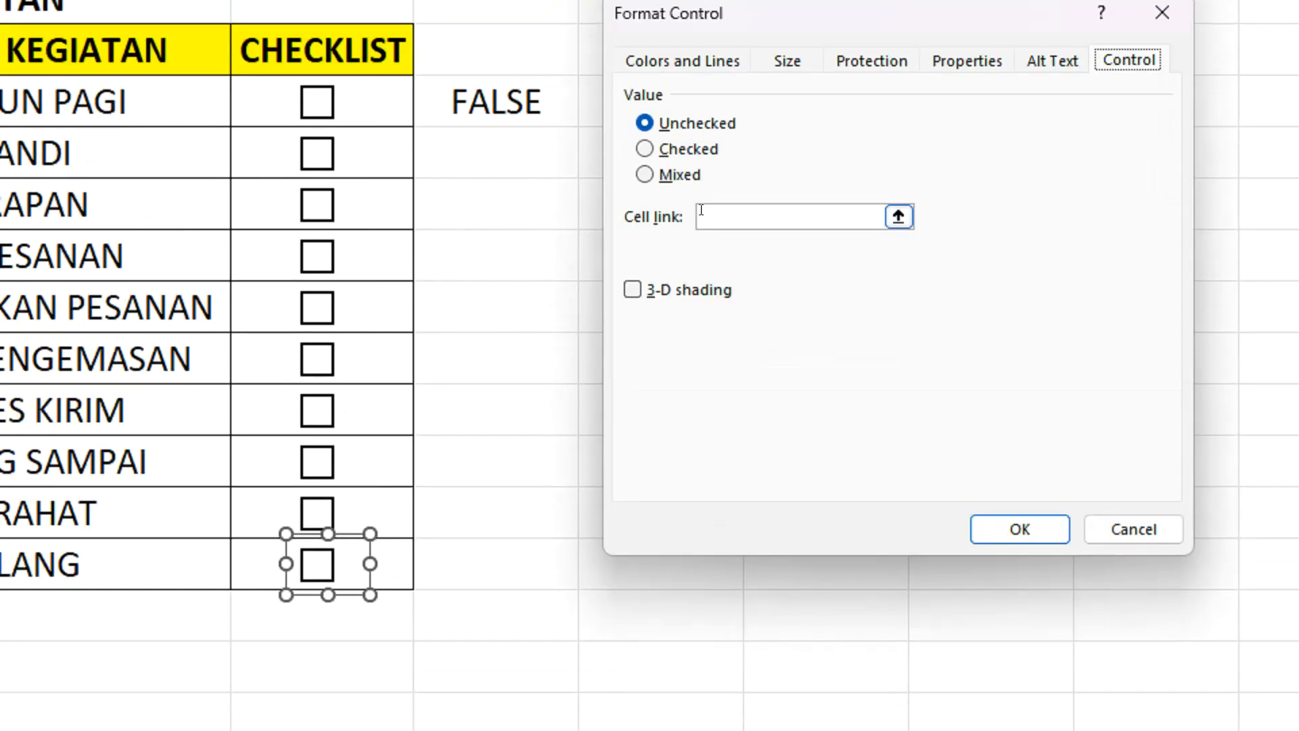
click(725, 212)
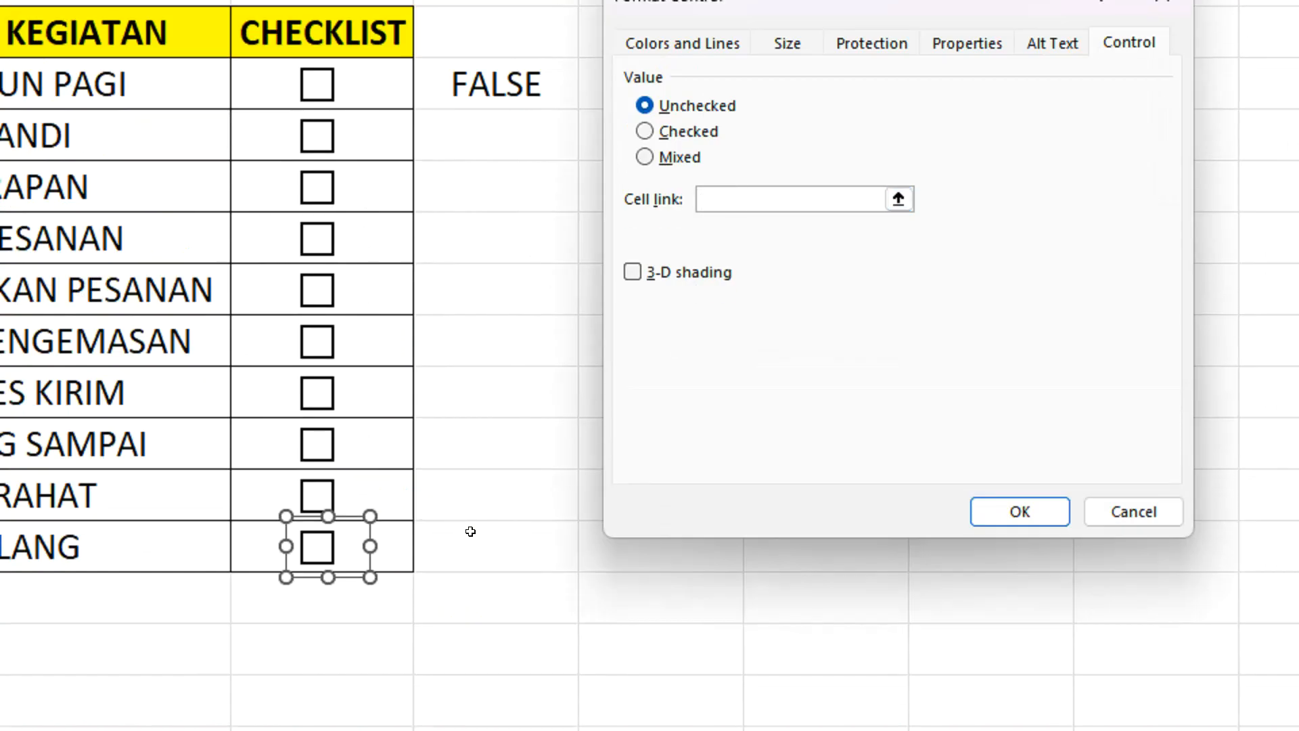
click(470, 532)
click(1039, 512)
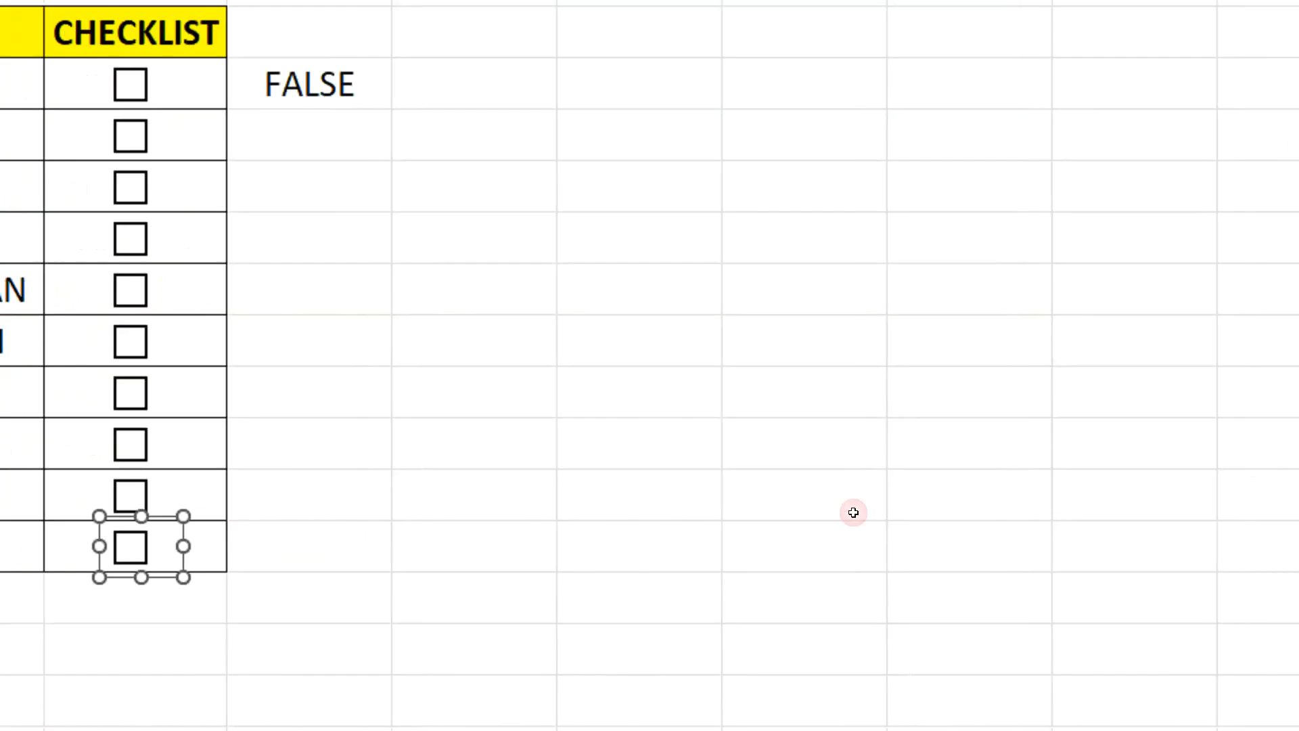
- Tick the check boxes of all ten tasks from BANGUN PAGI to PULANG to test their linked cells
click(274, 124)
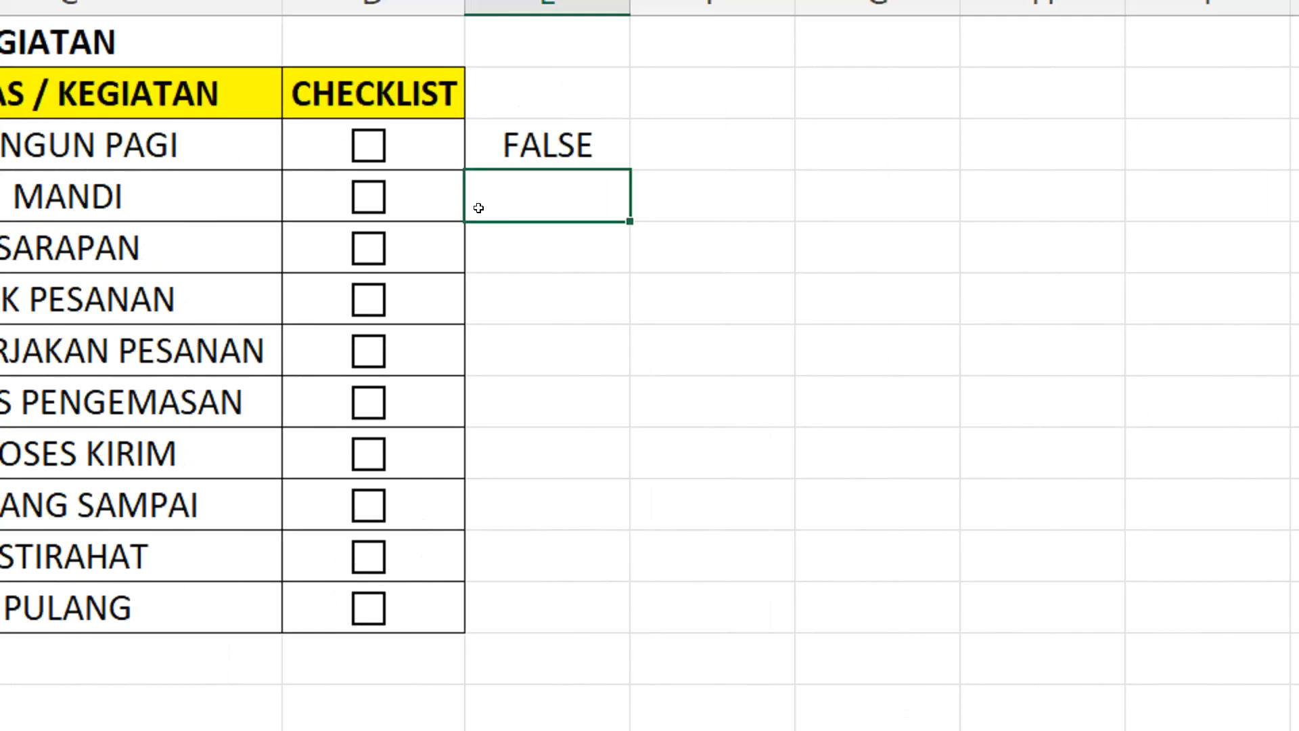
click(368, 146)
click(369, 197)
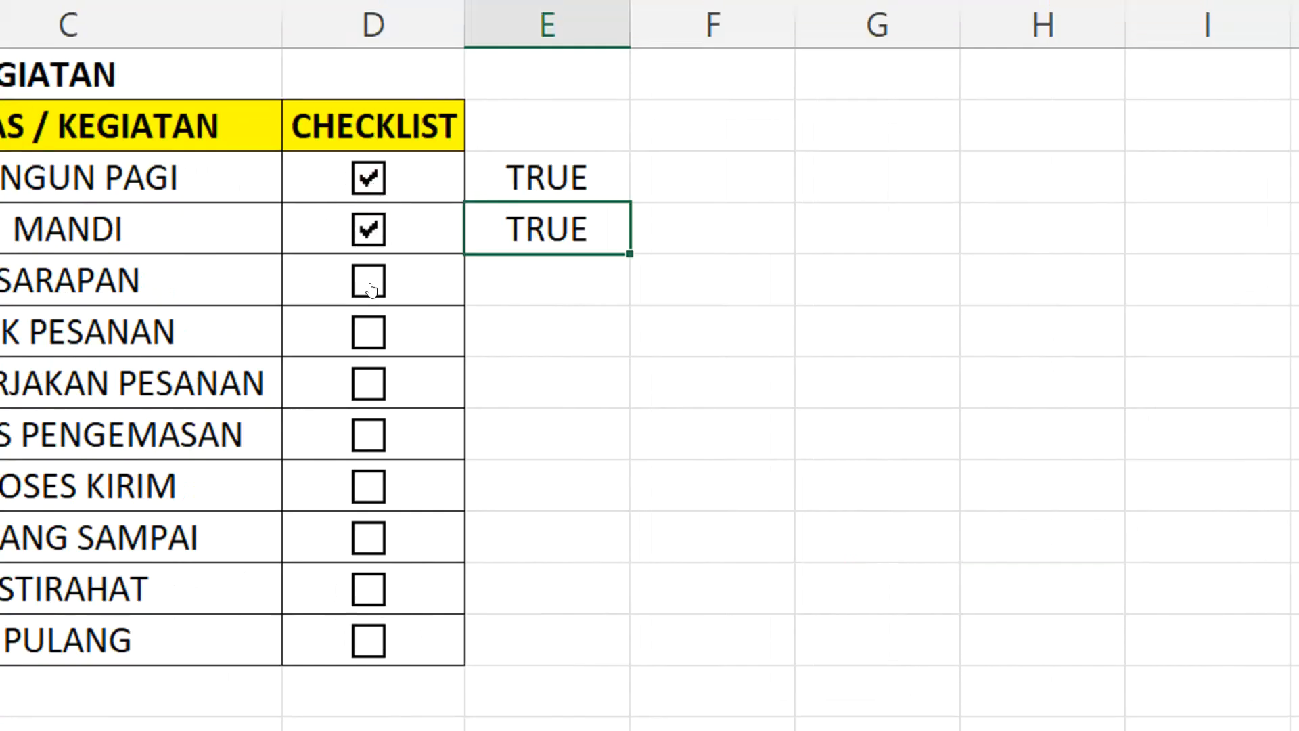
click(371, 289)
click(368, 332)
click(369, 383)
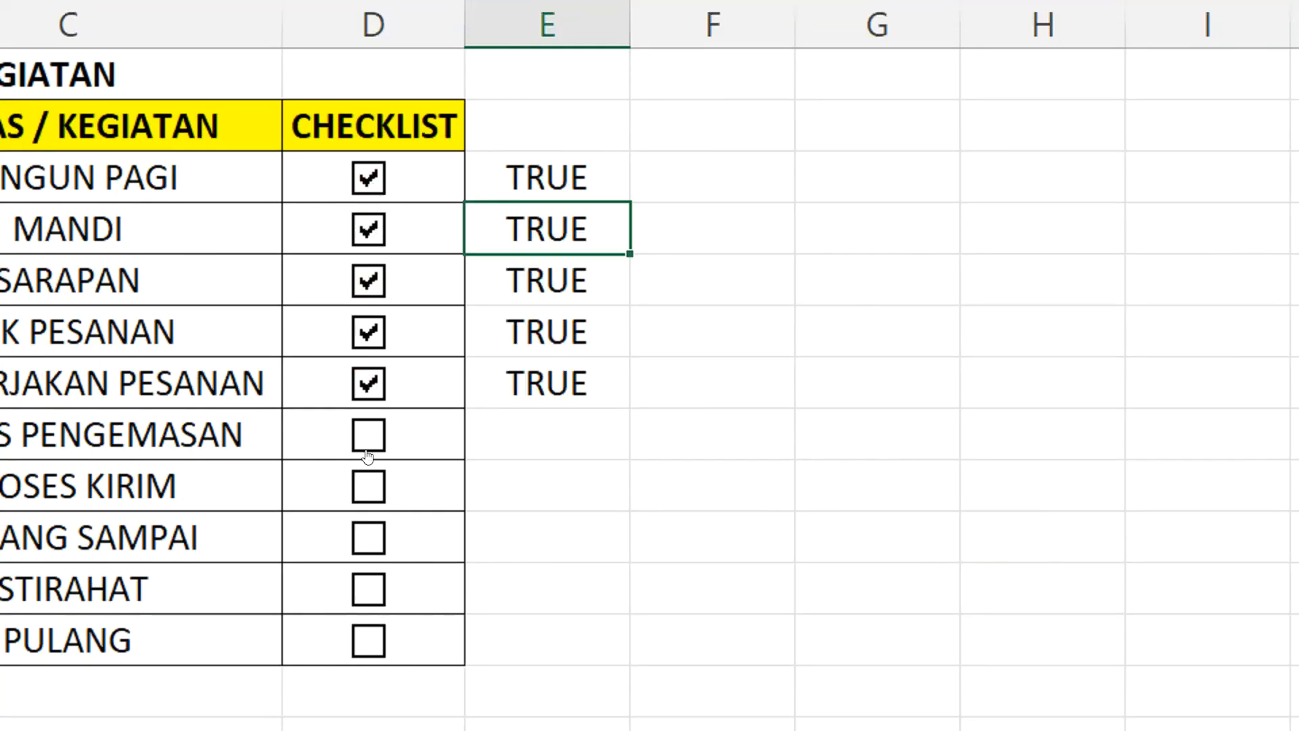
click(368, 486)
click(368, 538)
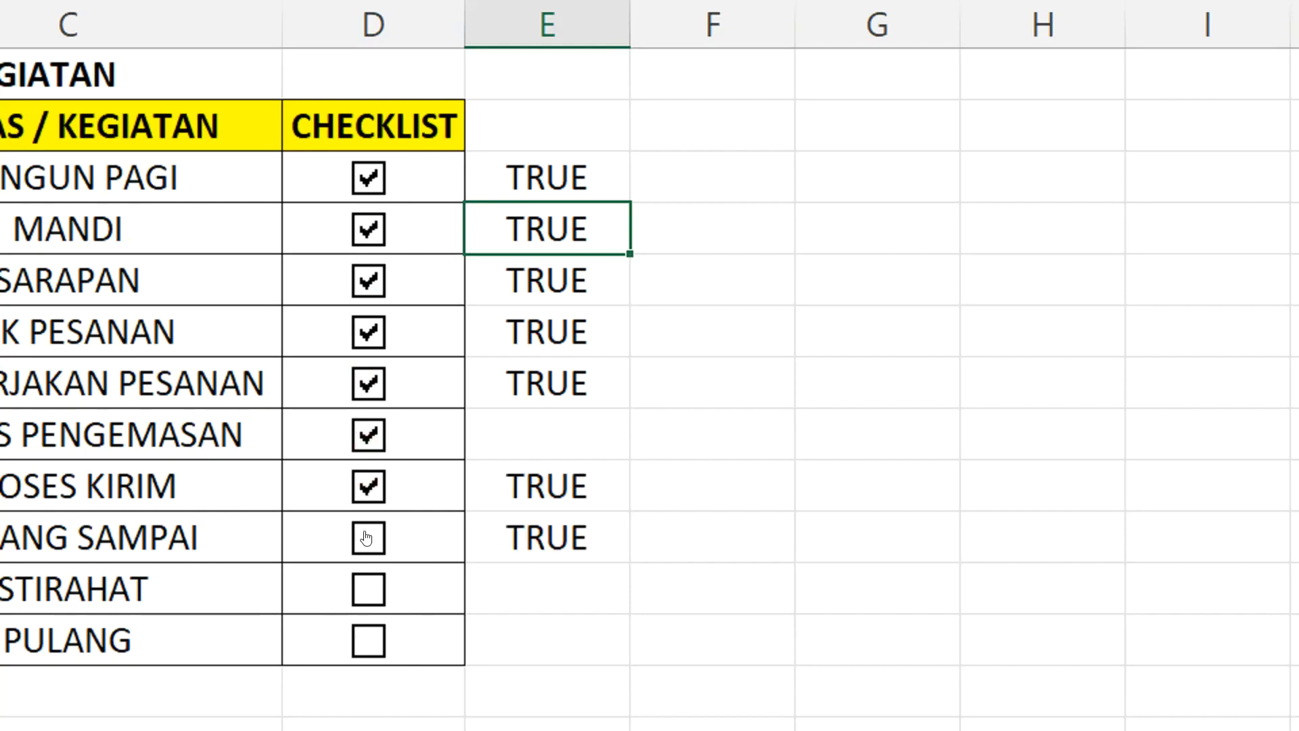
click(368, 586)
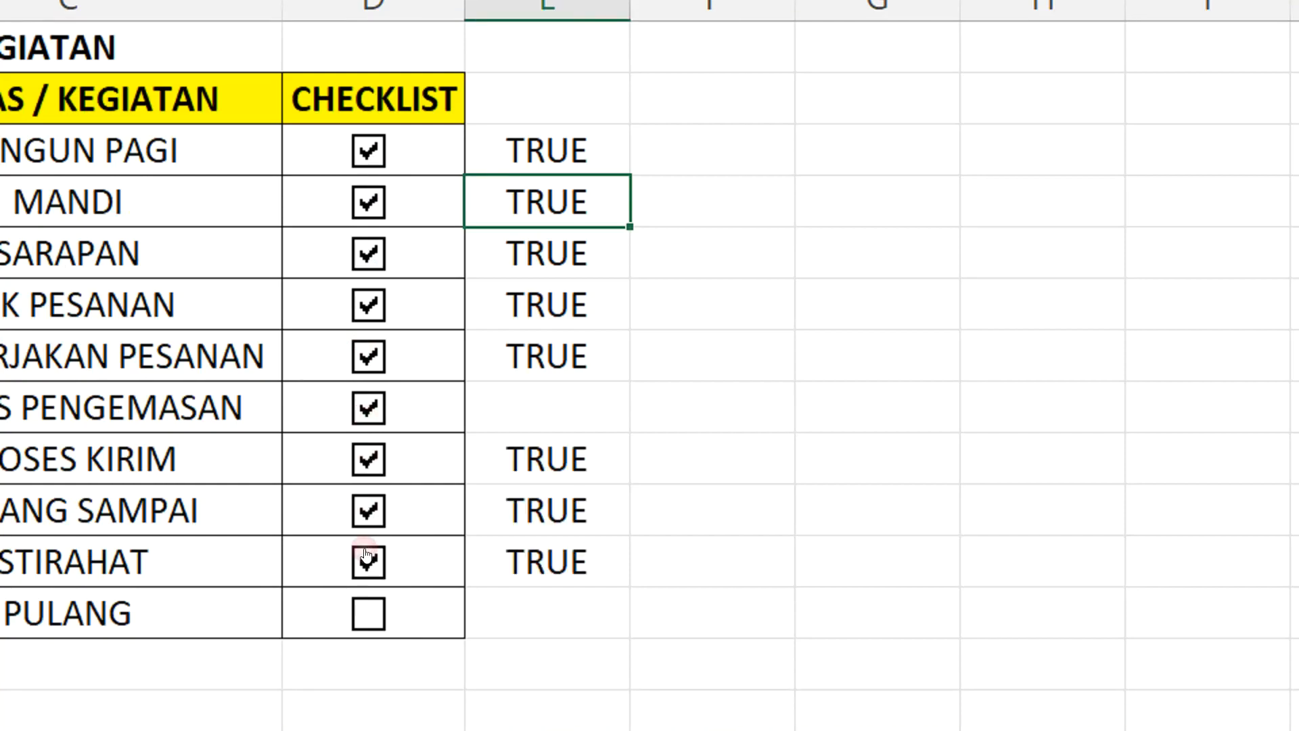
click(369, 613)
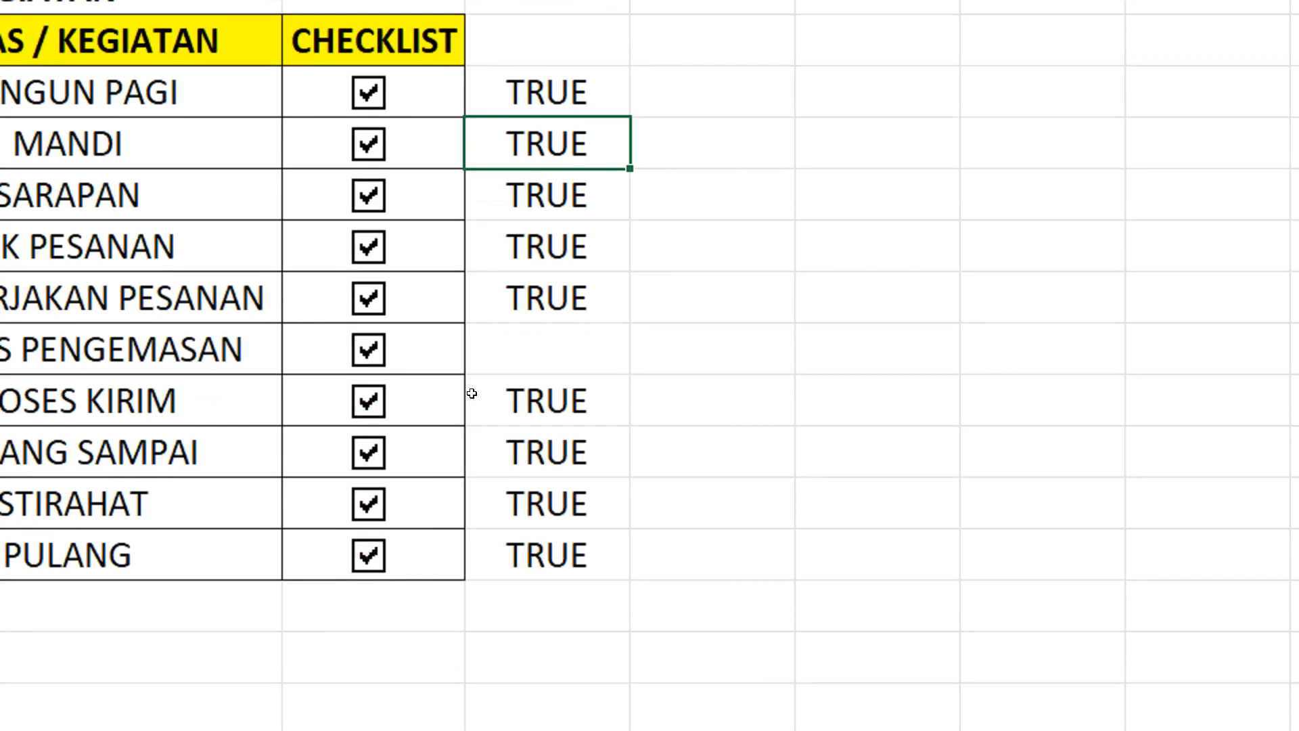
- Link the PROSES PENGEMASAN check box to cell $E$8 in its control formatting
right_click(379, 345)
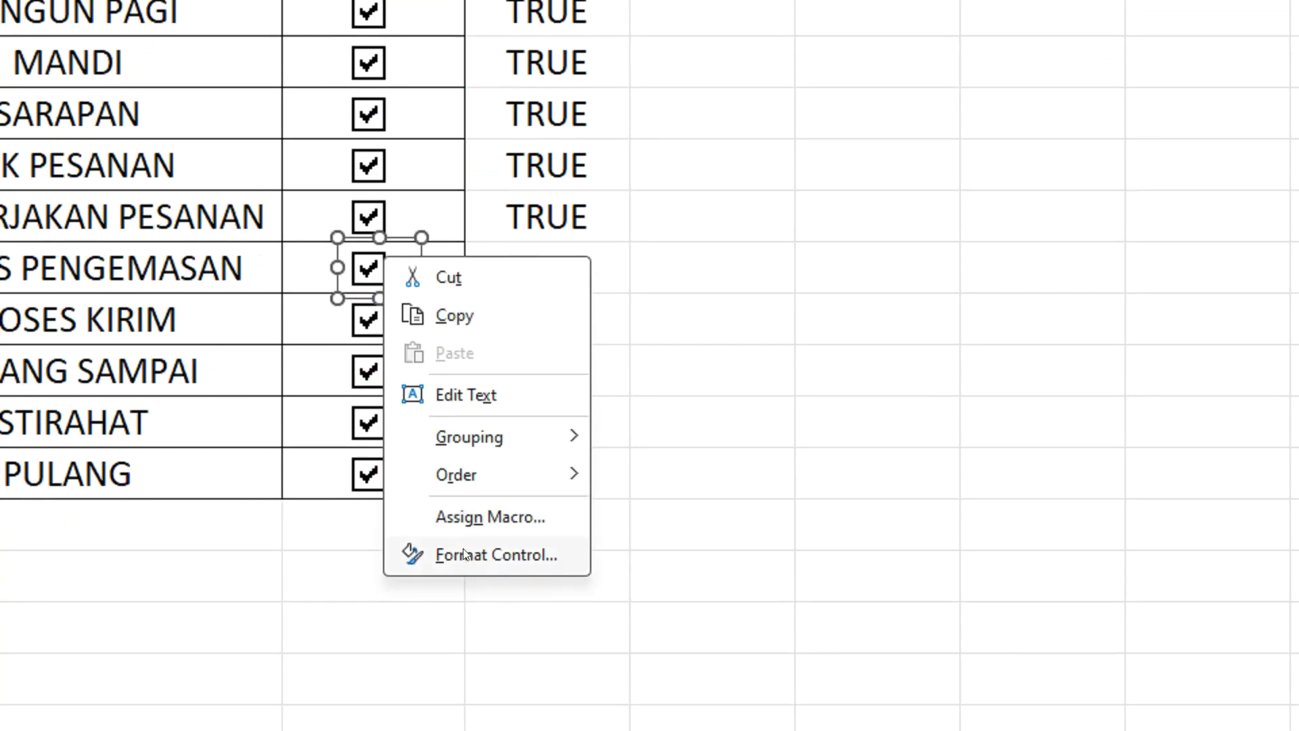
click(468, 636)
click(762, 118)
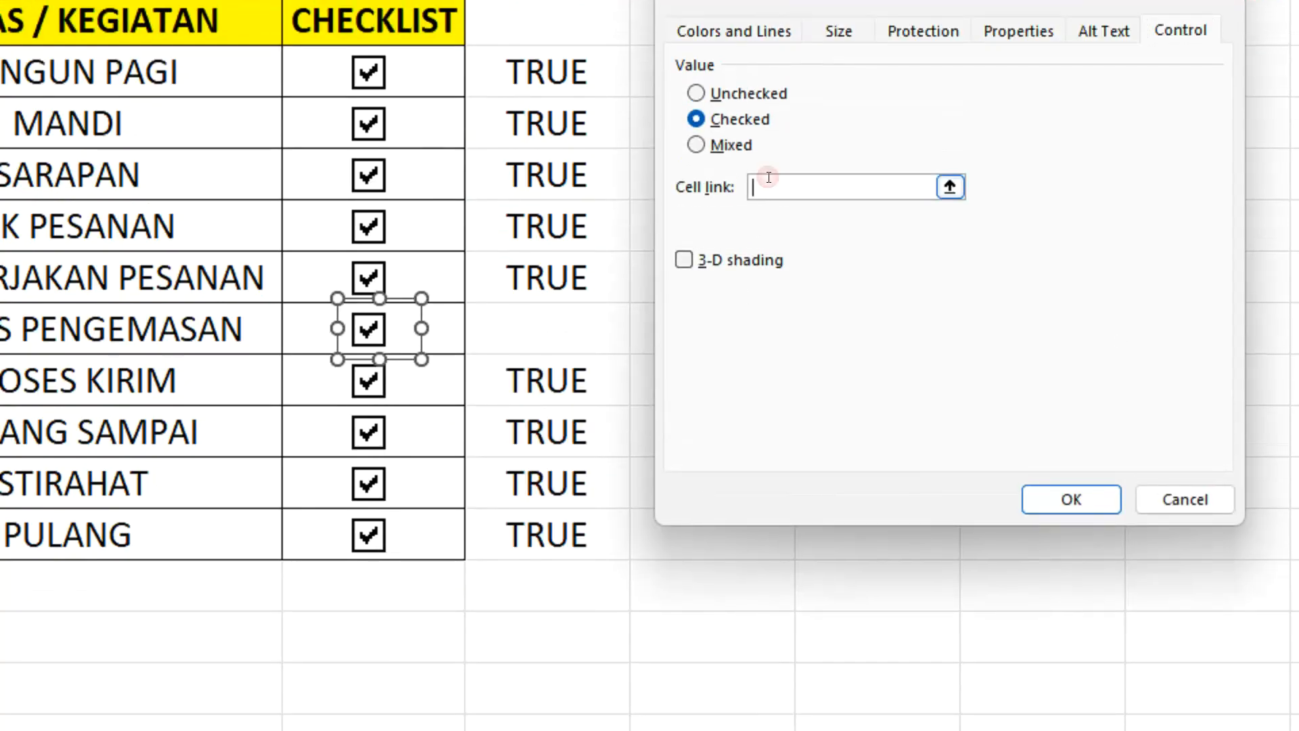
click(564, 315)
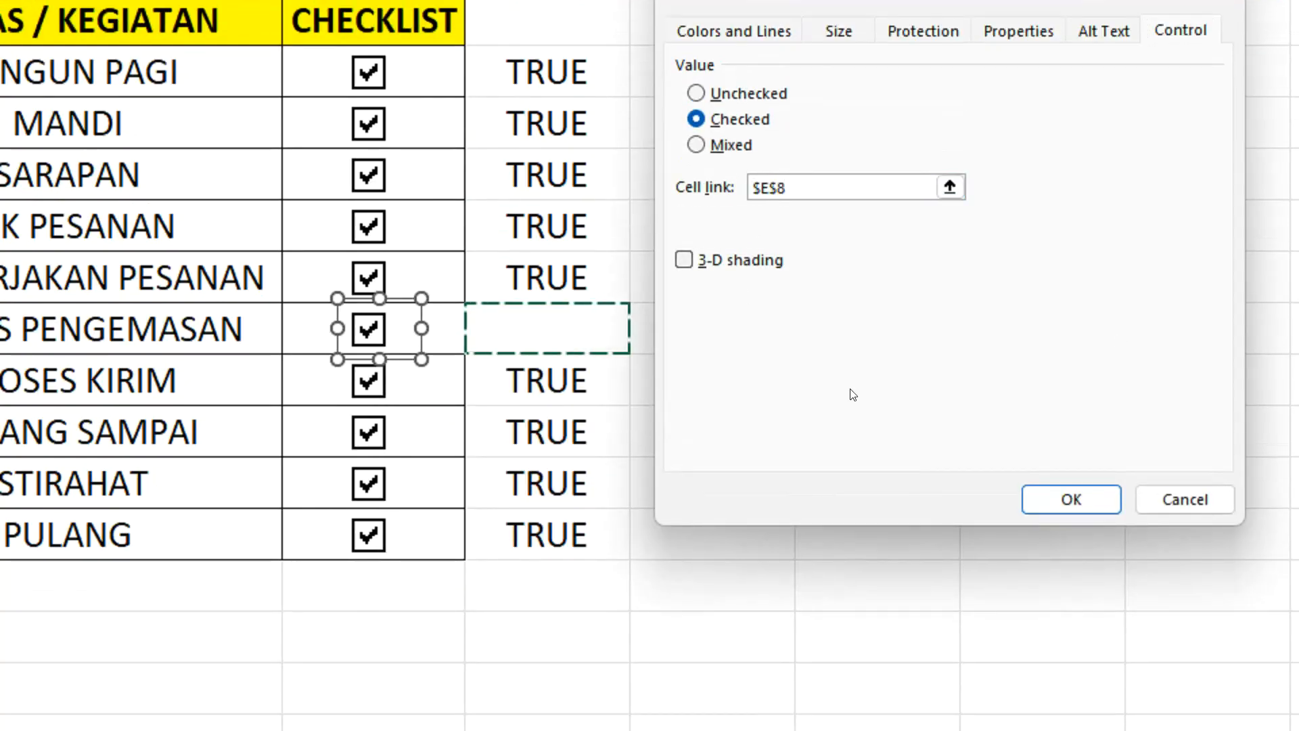
click(981, 498)
click(628, 362)
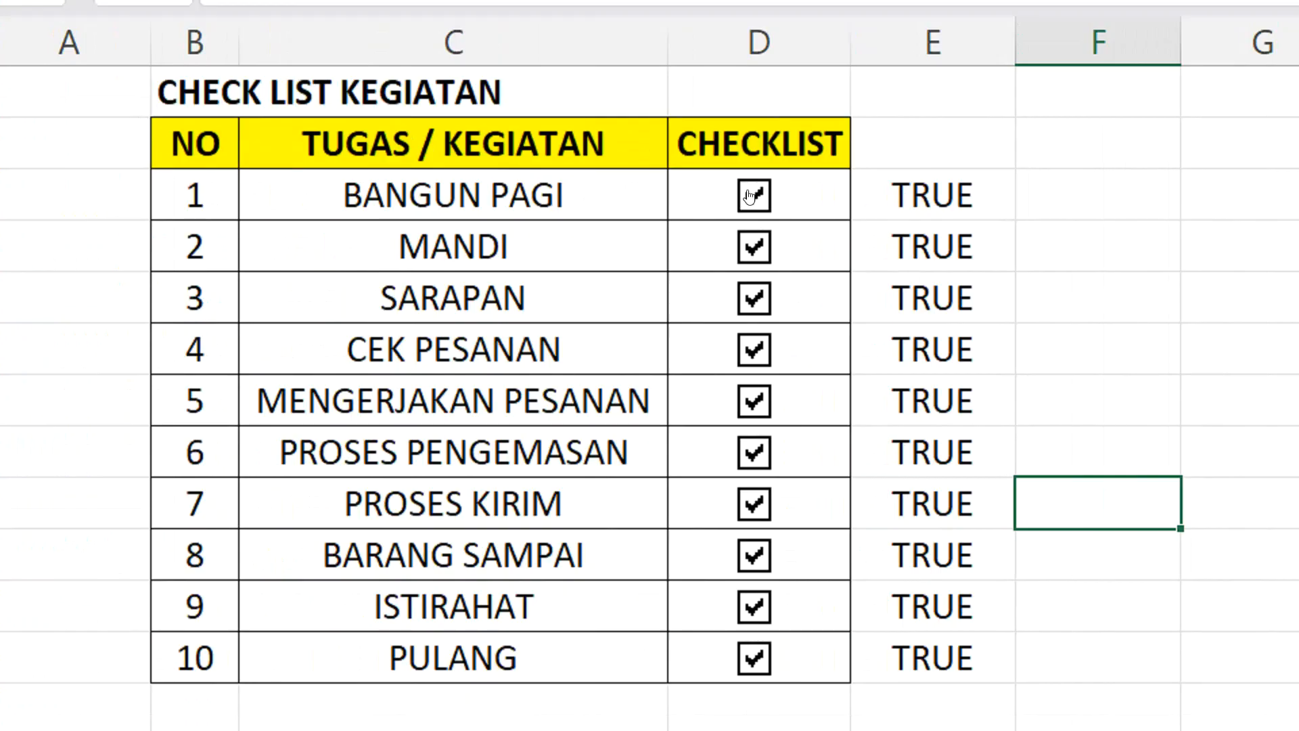
- Enter =COUNTIF(E3:E12,"TRUE") in cell G5 to count the ticked tasks
click(913, 185)
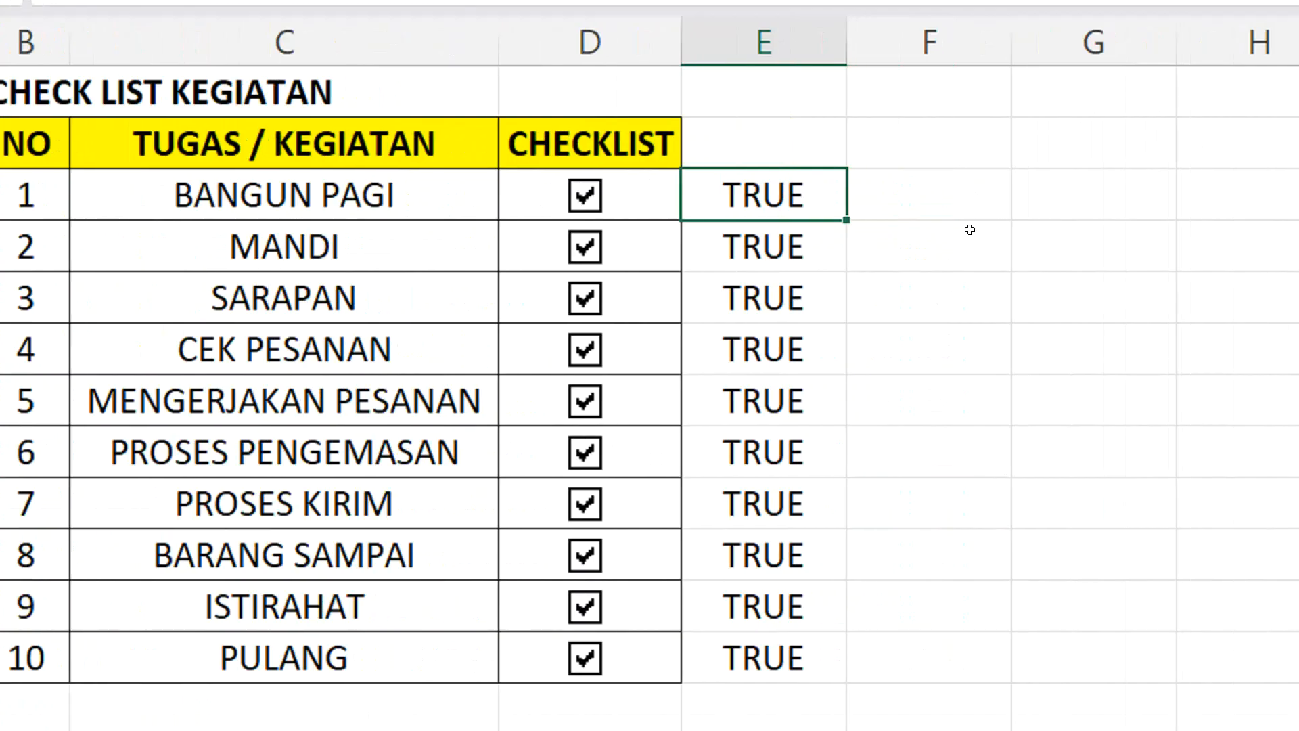
ctrl+scroll(936, 224, down, 1)
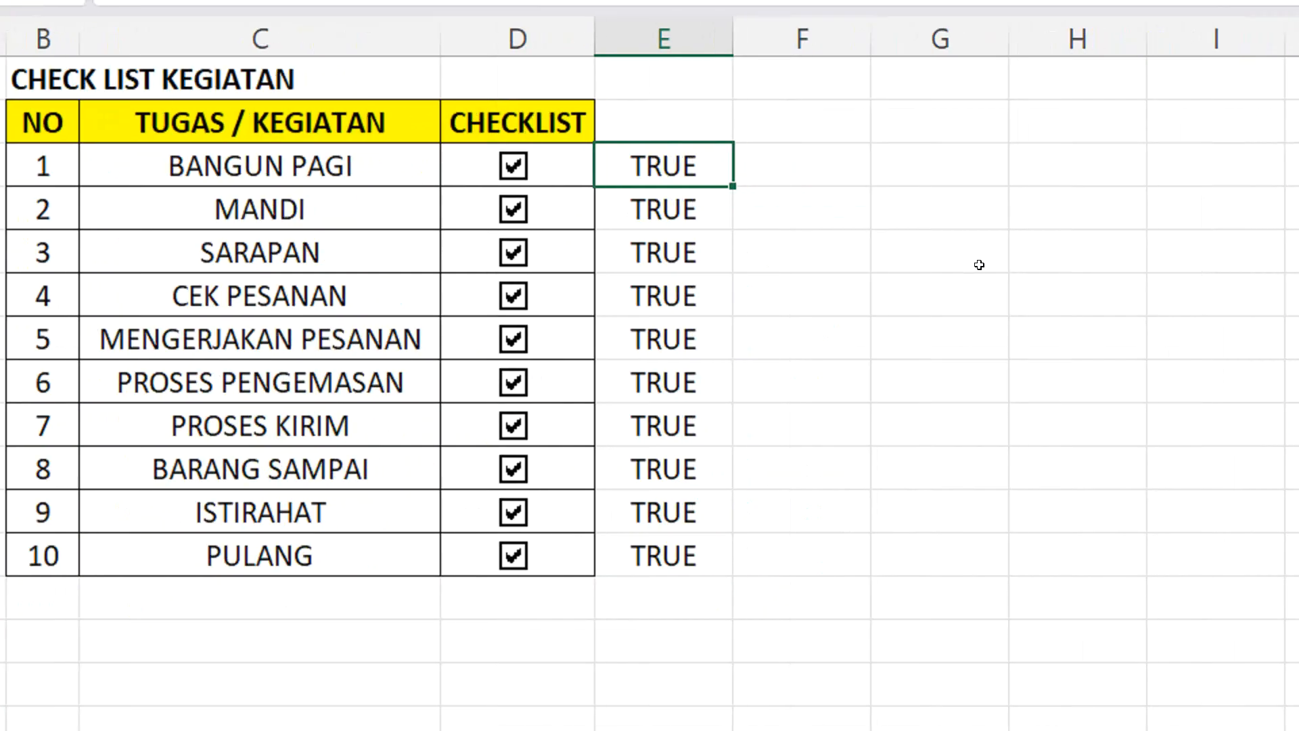
click(1036, 252)
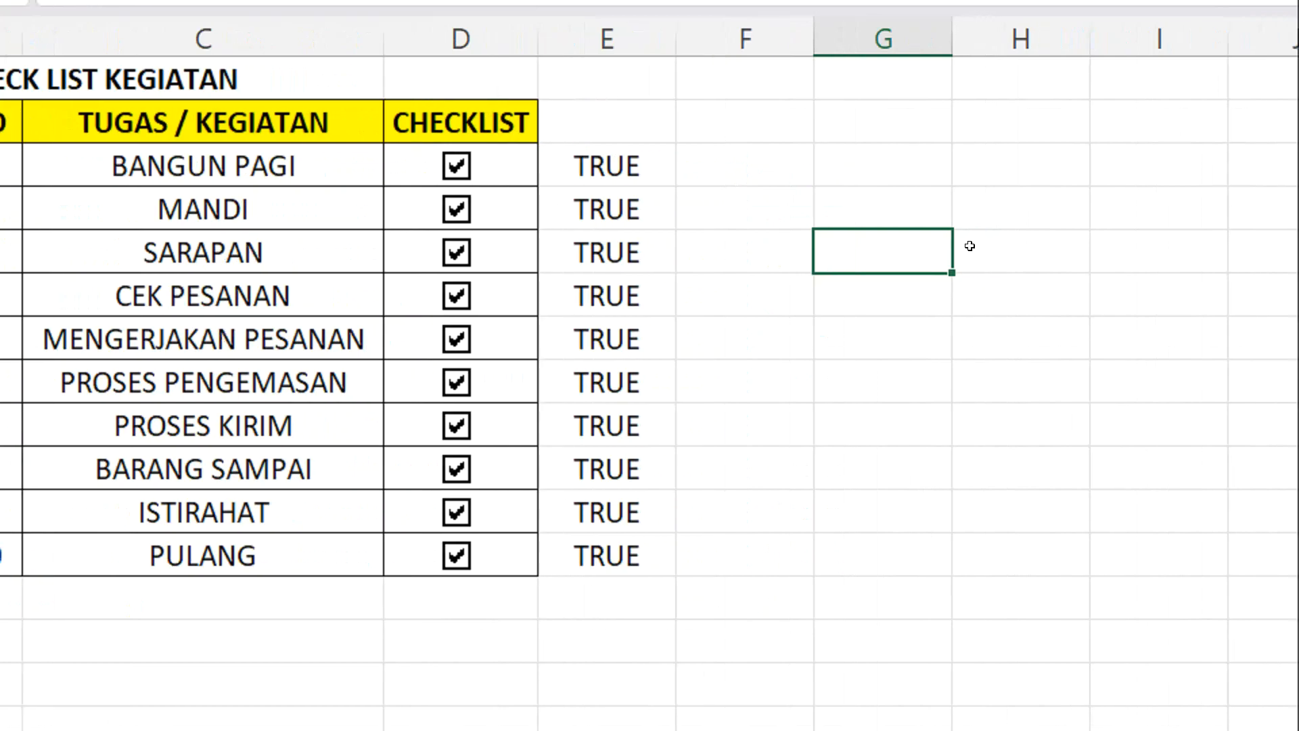
click(1000, 246)
click(887, 253)
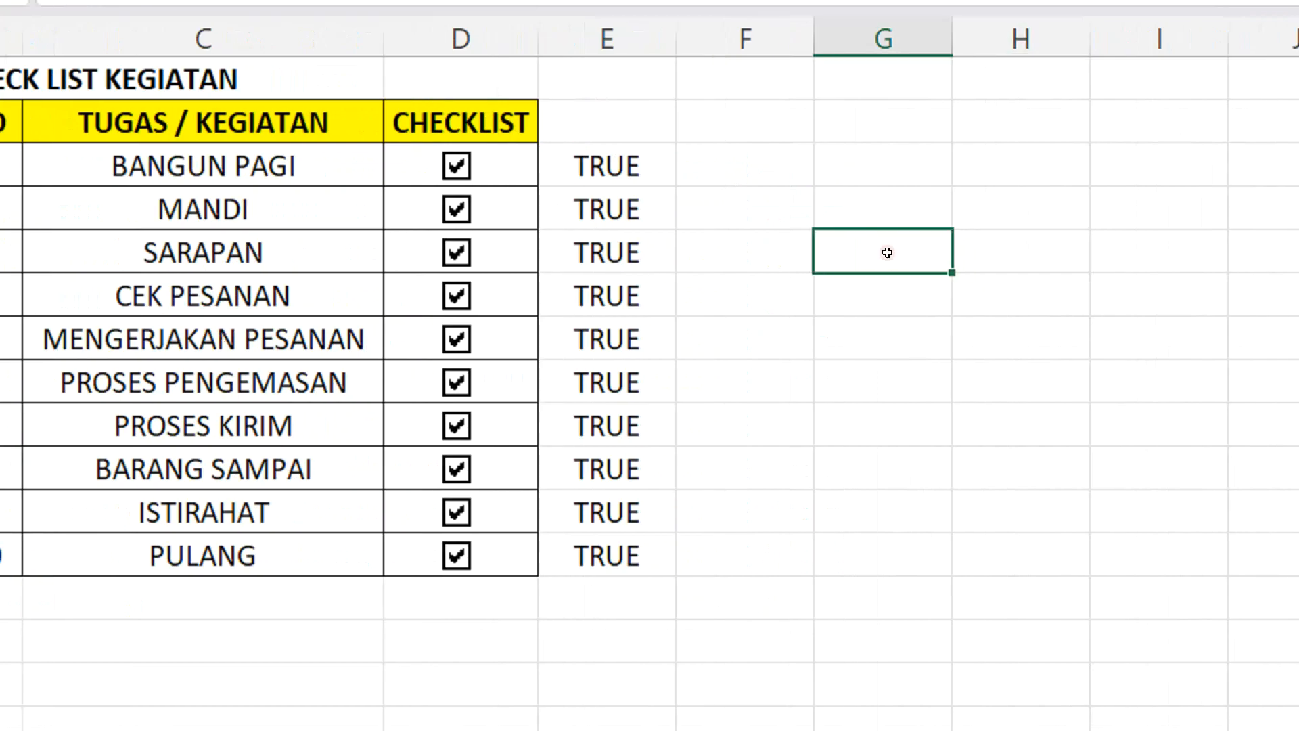
text(=COUN)
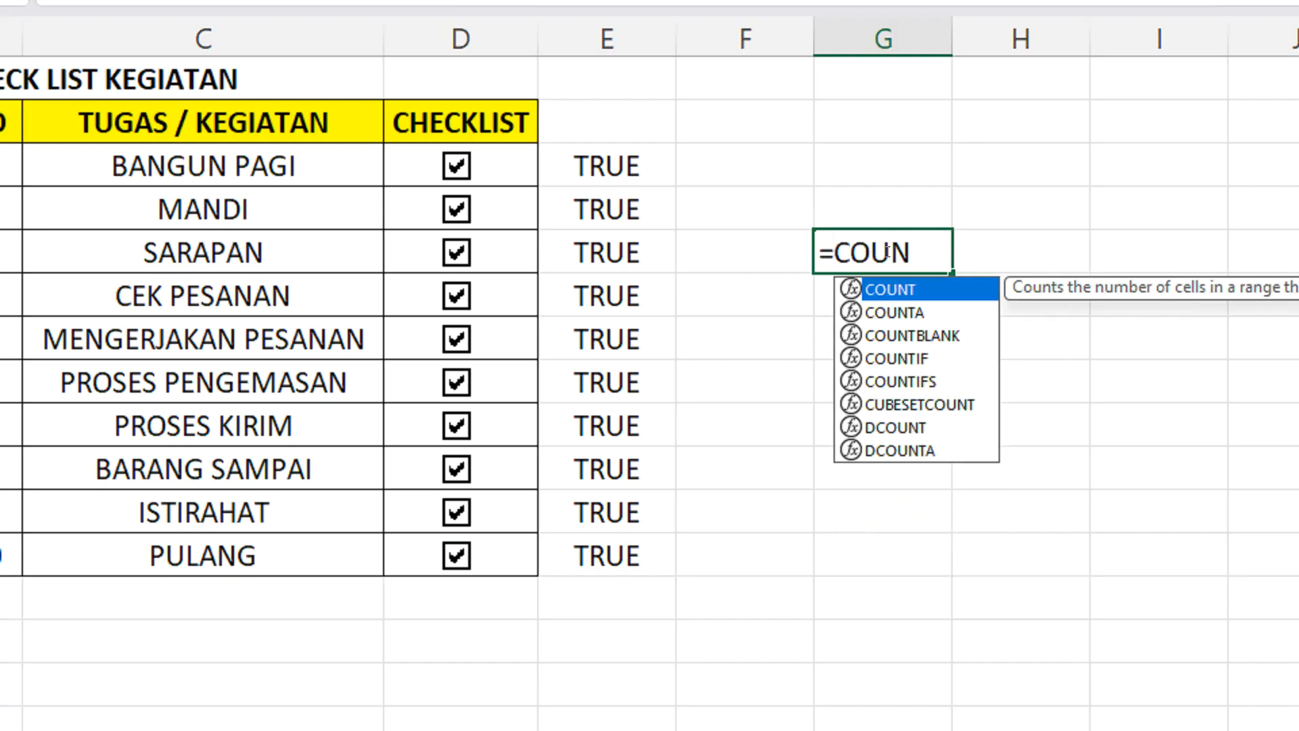
click(921, 361)
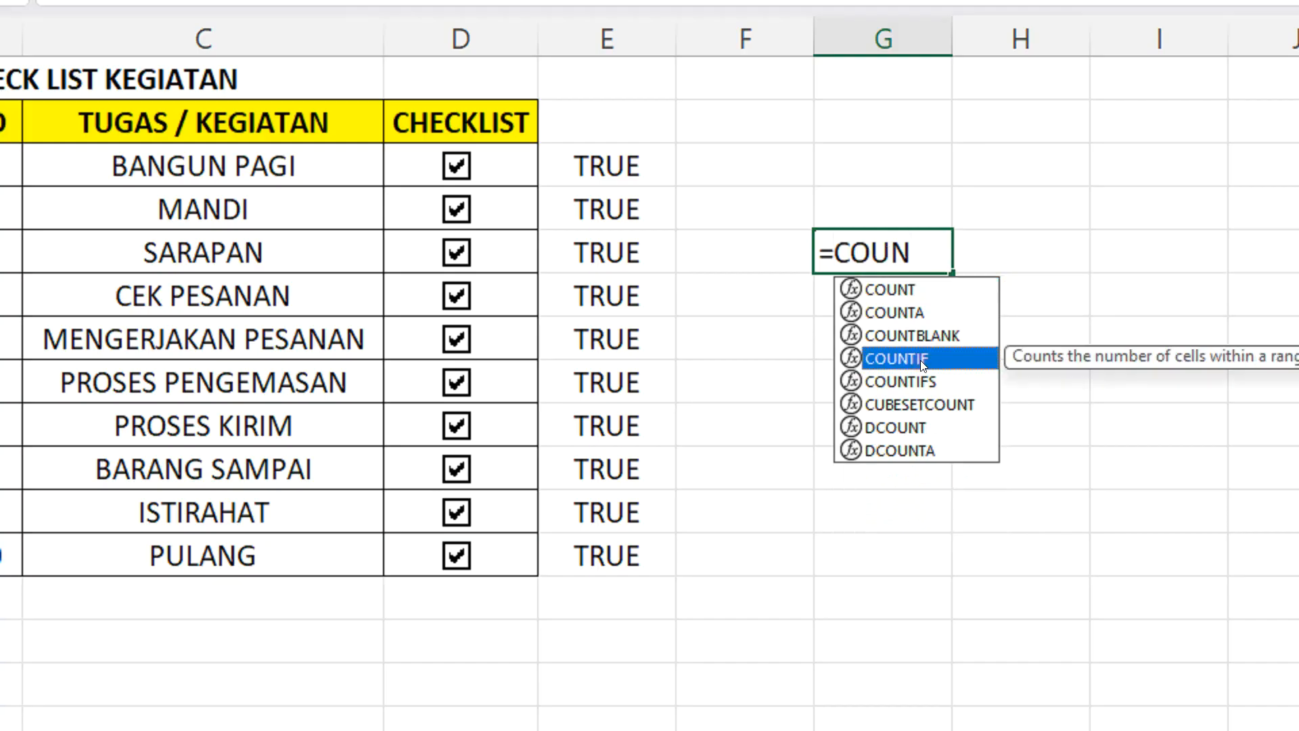
double_click(921, 360)
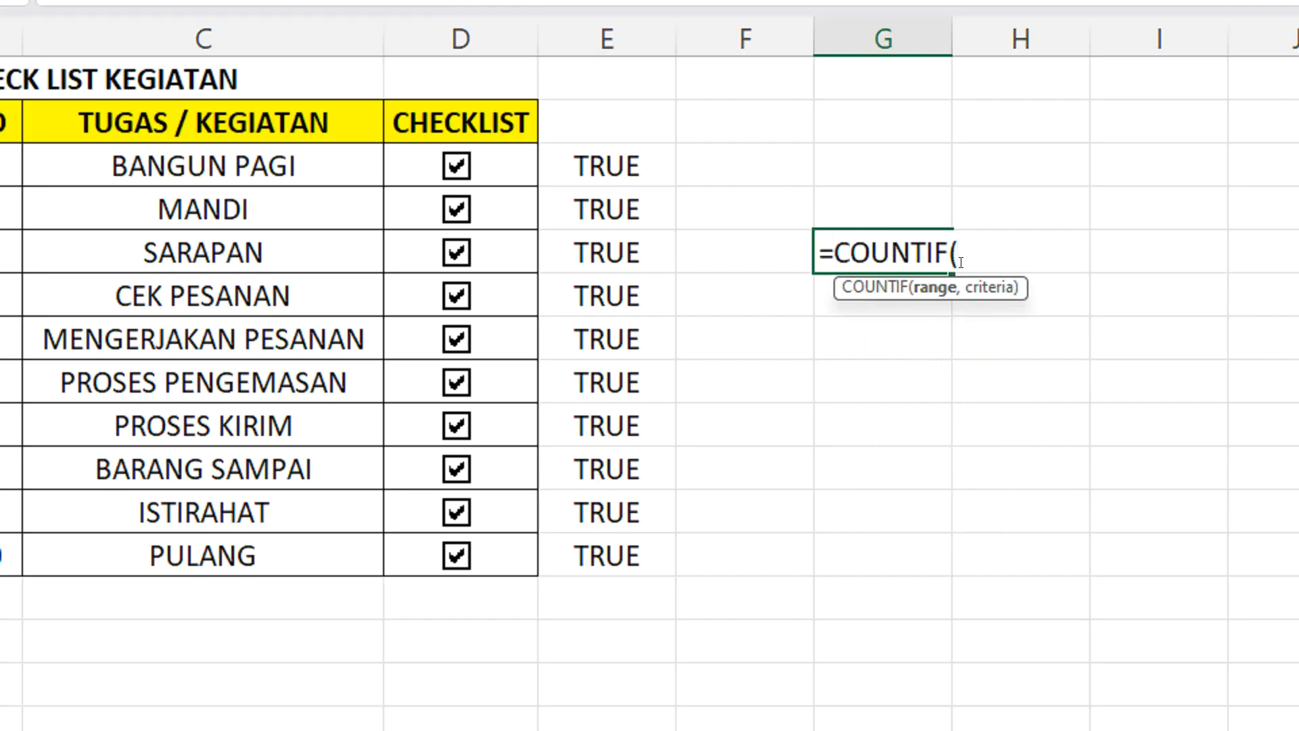
drag(588, 165, 568, 542)
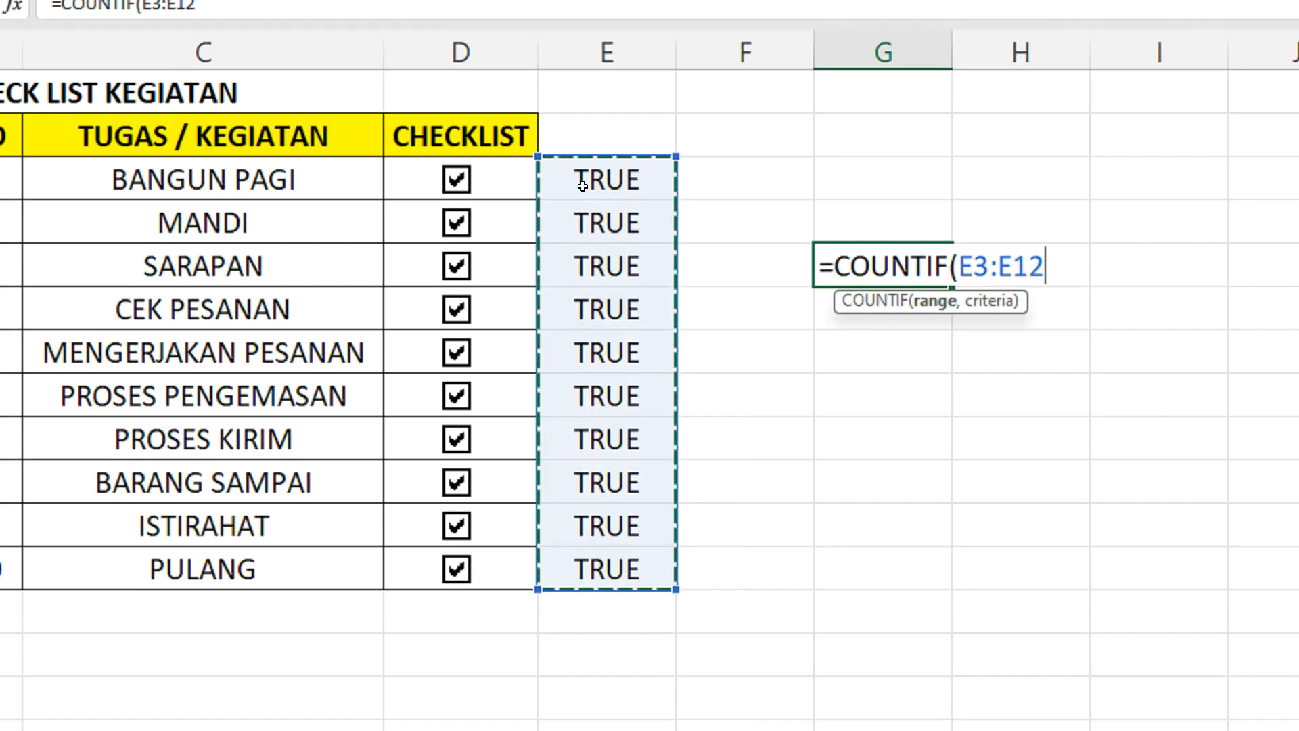
text(,)
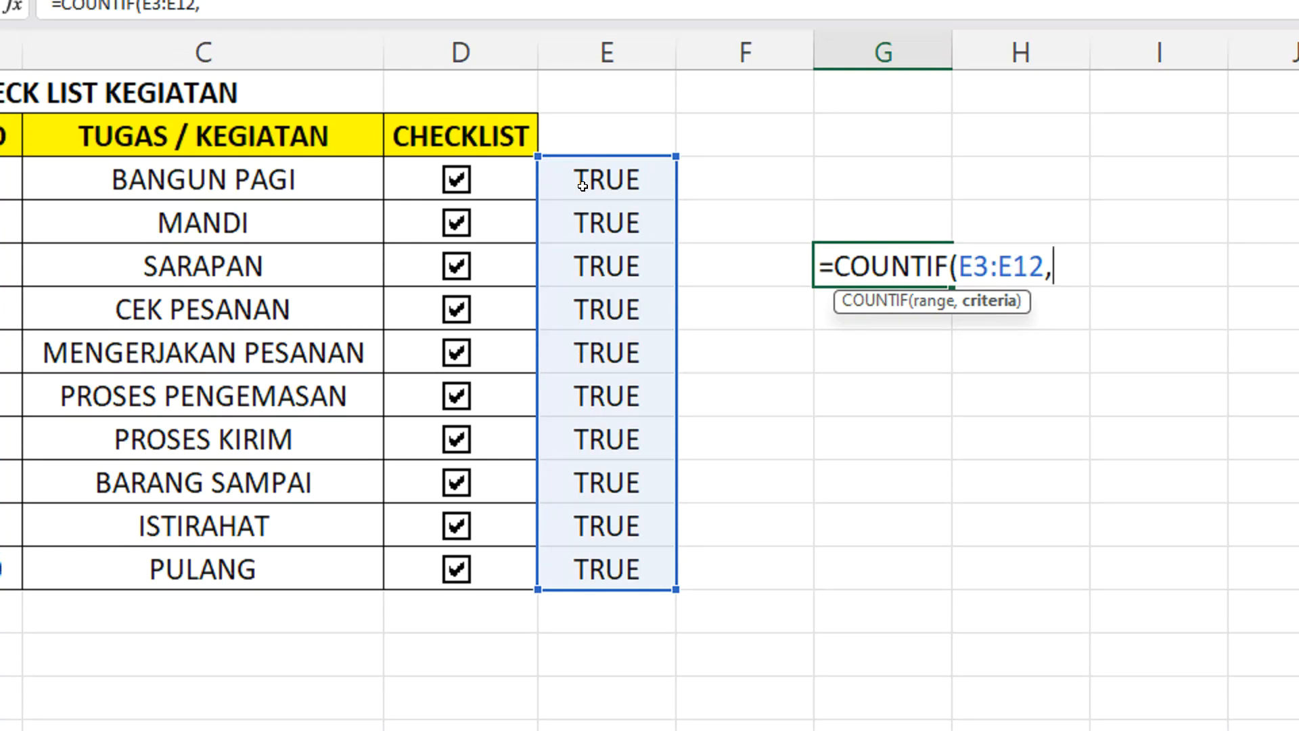
text("TRUE)
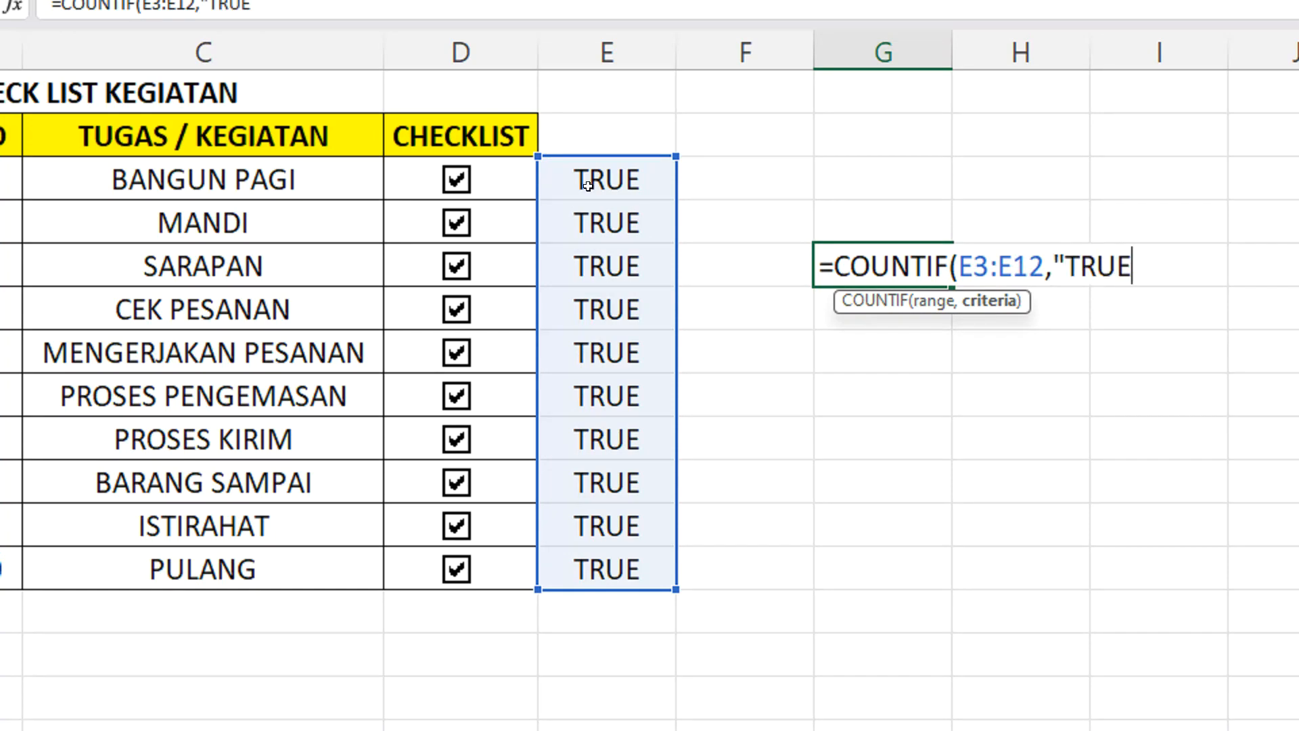
text(")
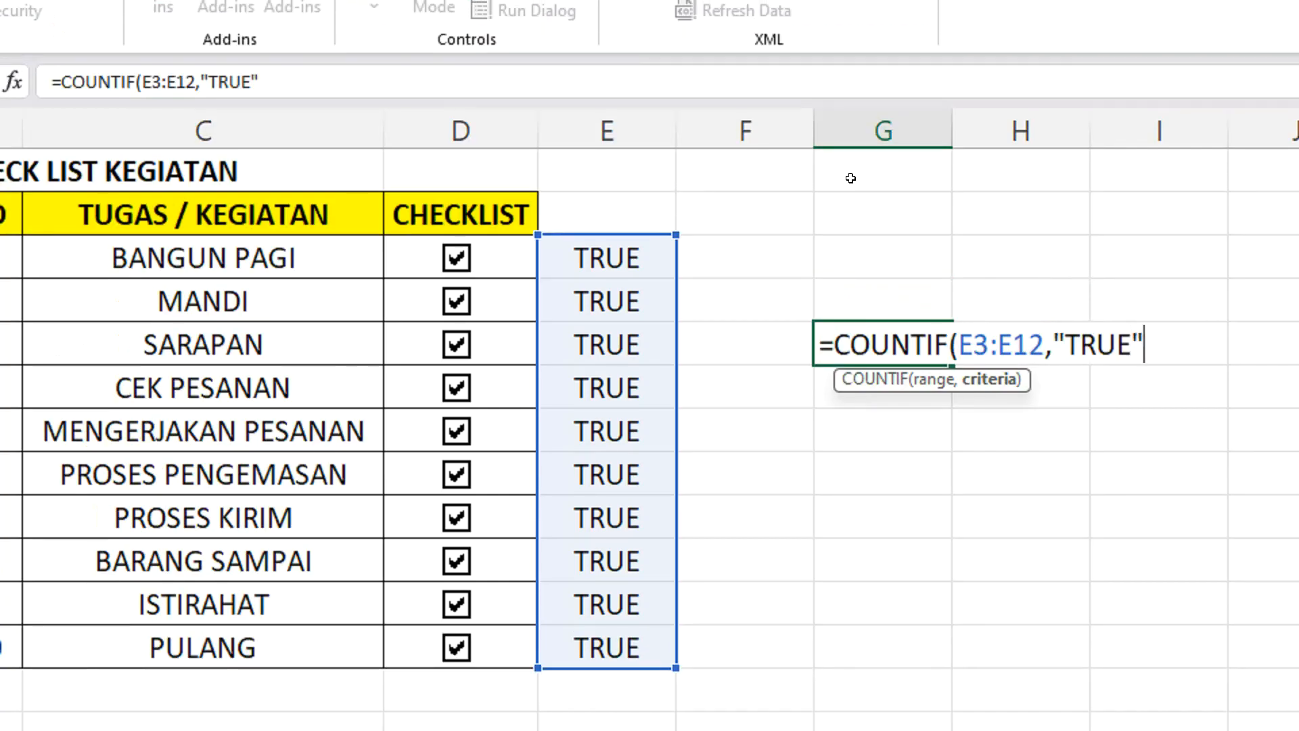
text())
key(Return)
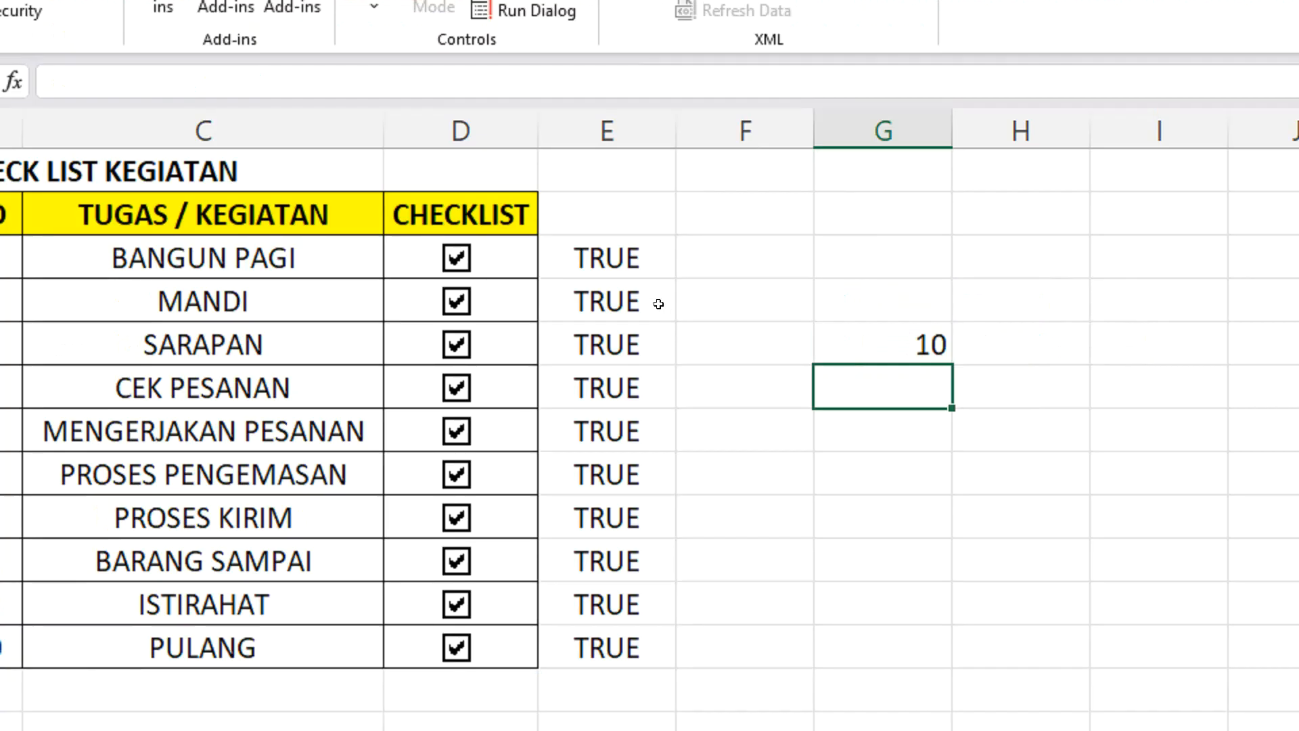
- Untick all ten task check boxes to test the count, and tick only BANGUN PAGI again
click(602, 256)
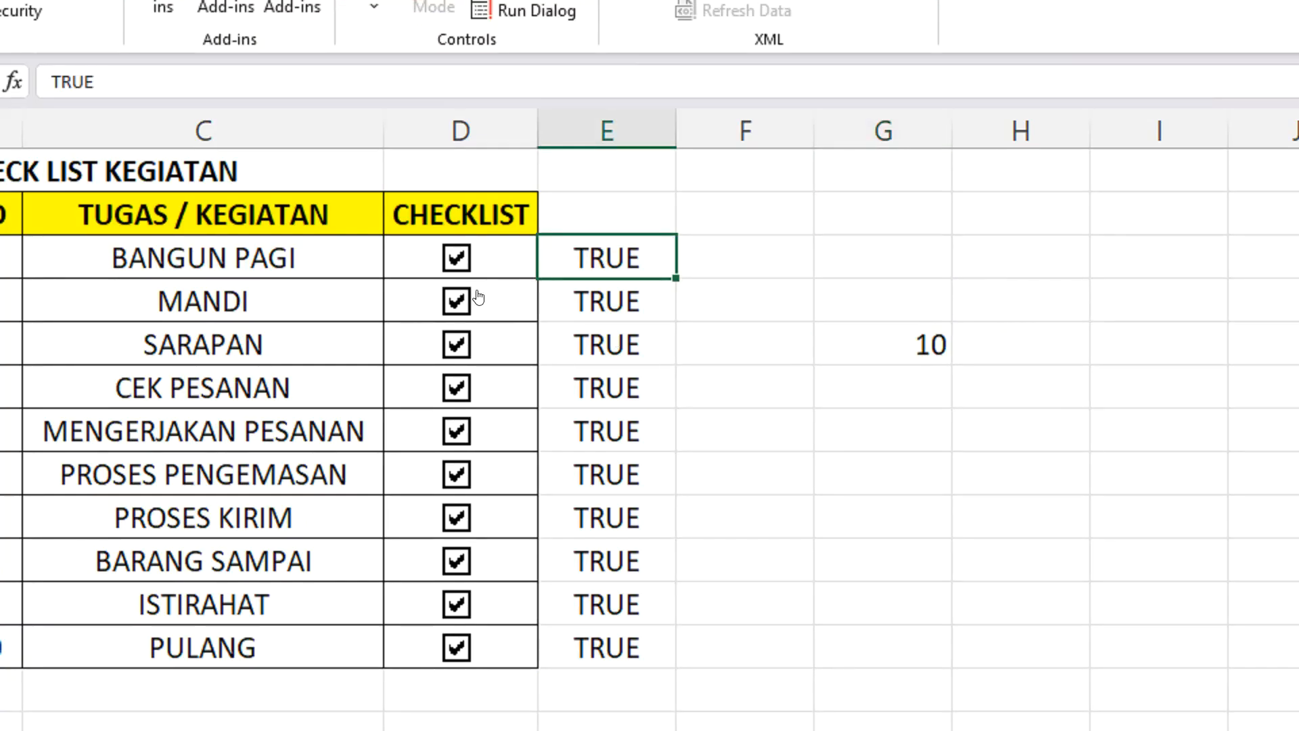
click(460, 261)
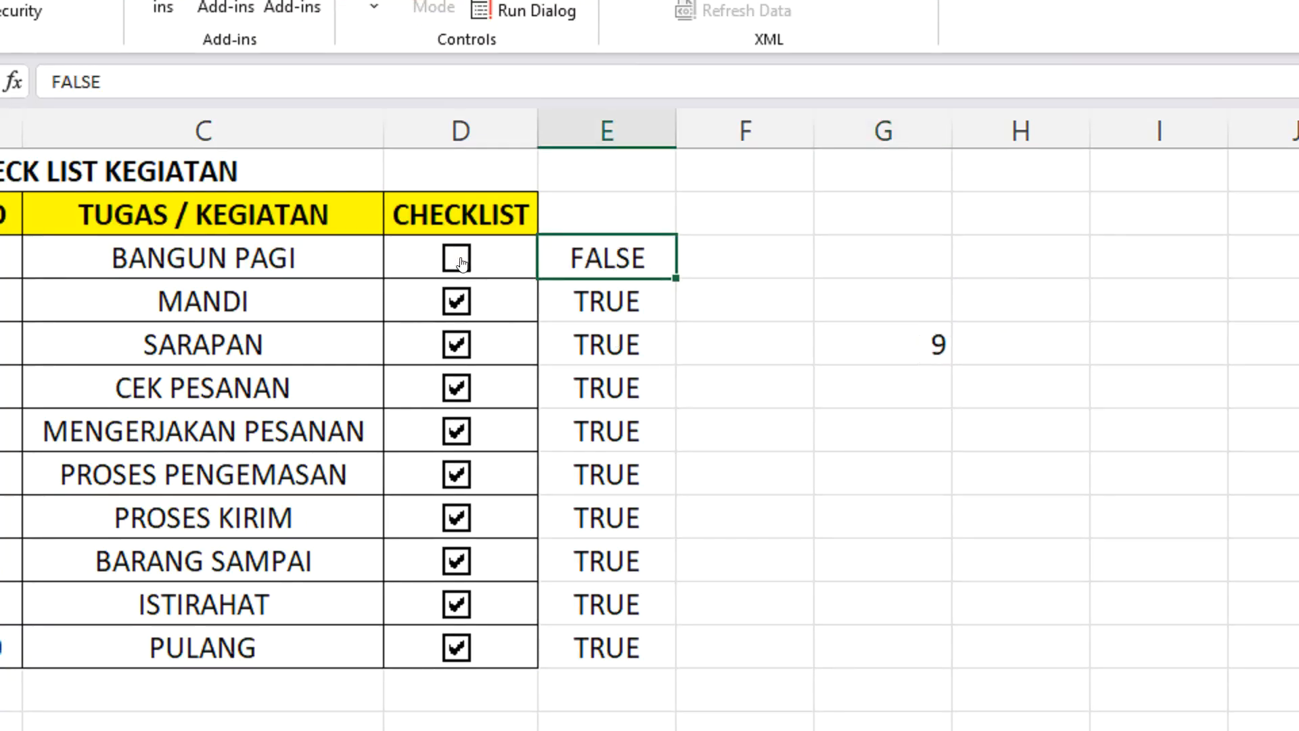
click(457, 303)
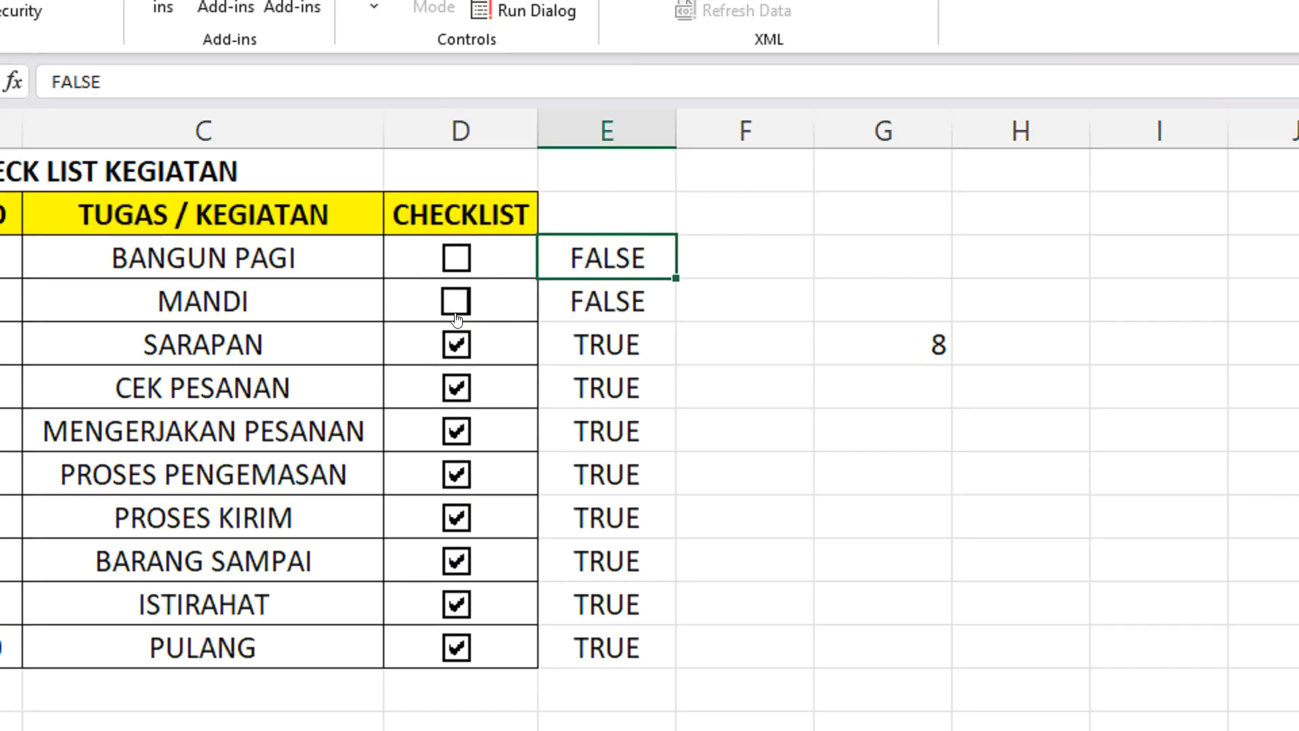
click(456, 350)
click(457, 388)
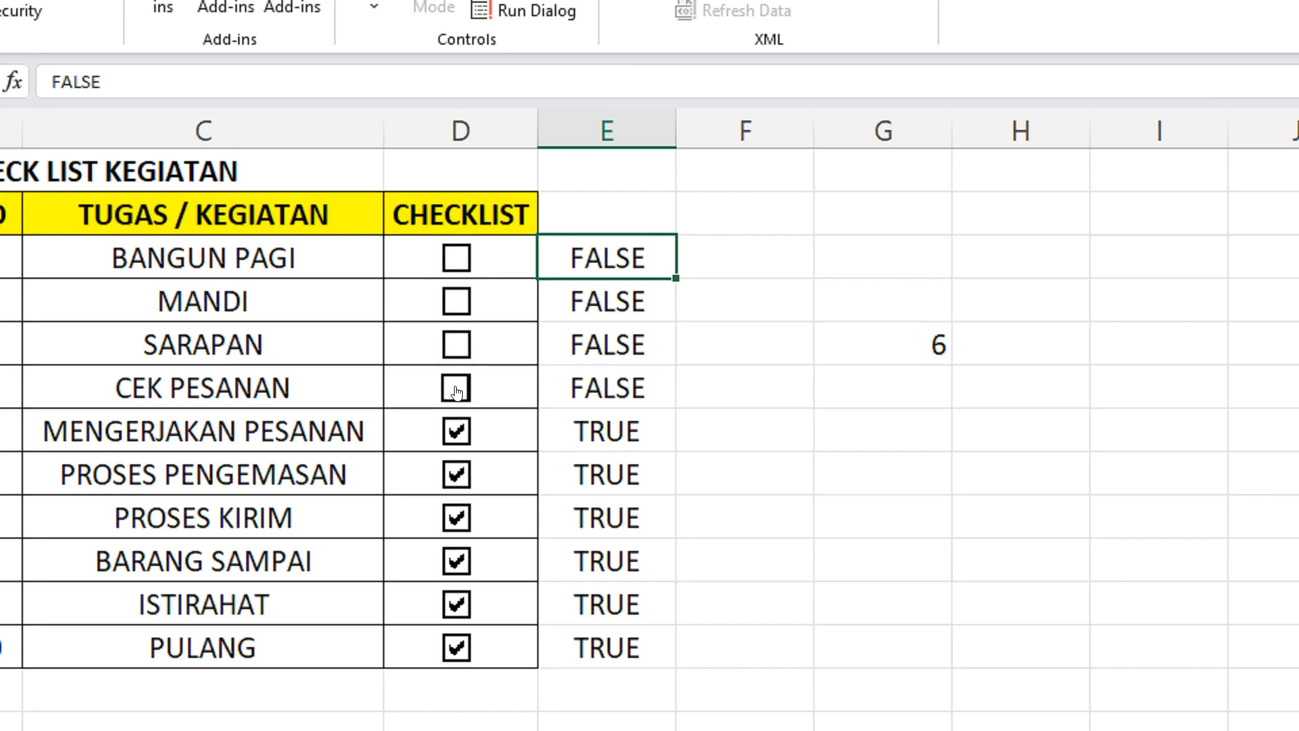
click(456, 430)
click(457, 475)
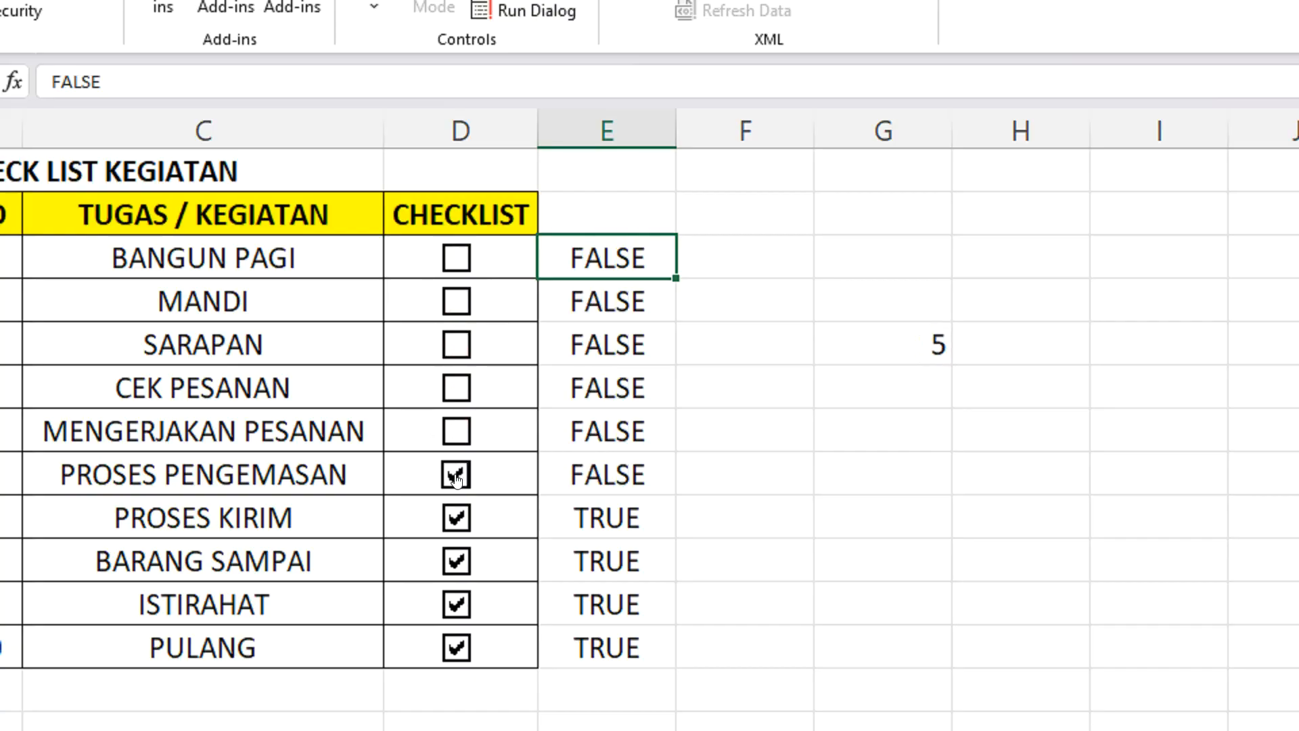
click(457, 518)
click(456, 561)
click(457, 604)
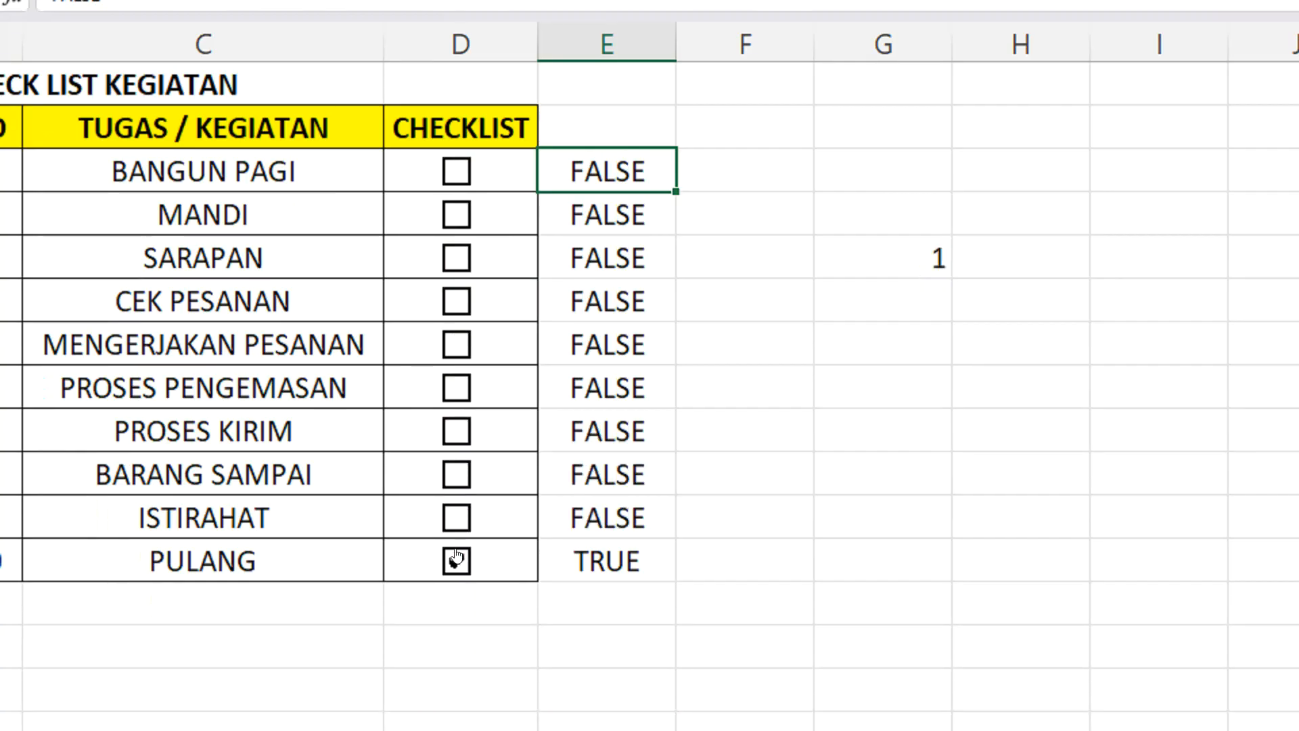
click(457, 648)
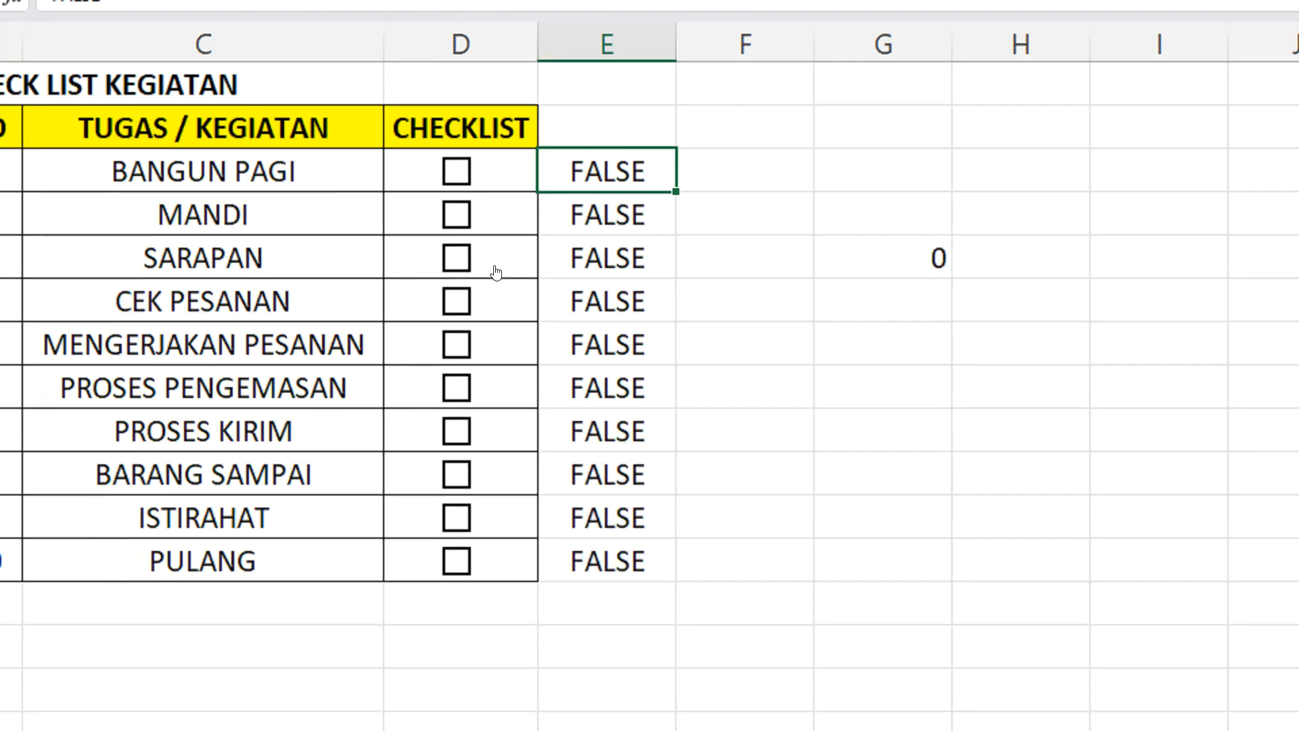
click(886, 257)
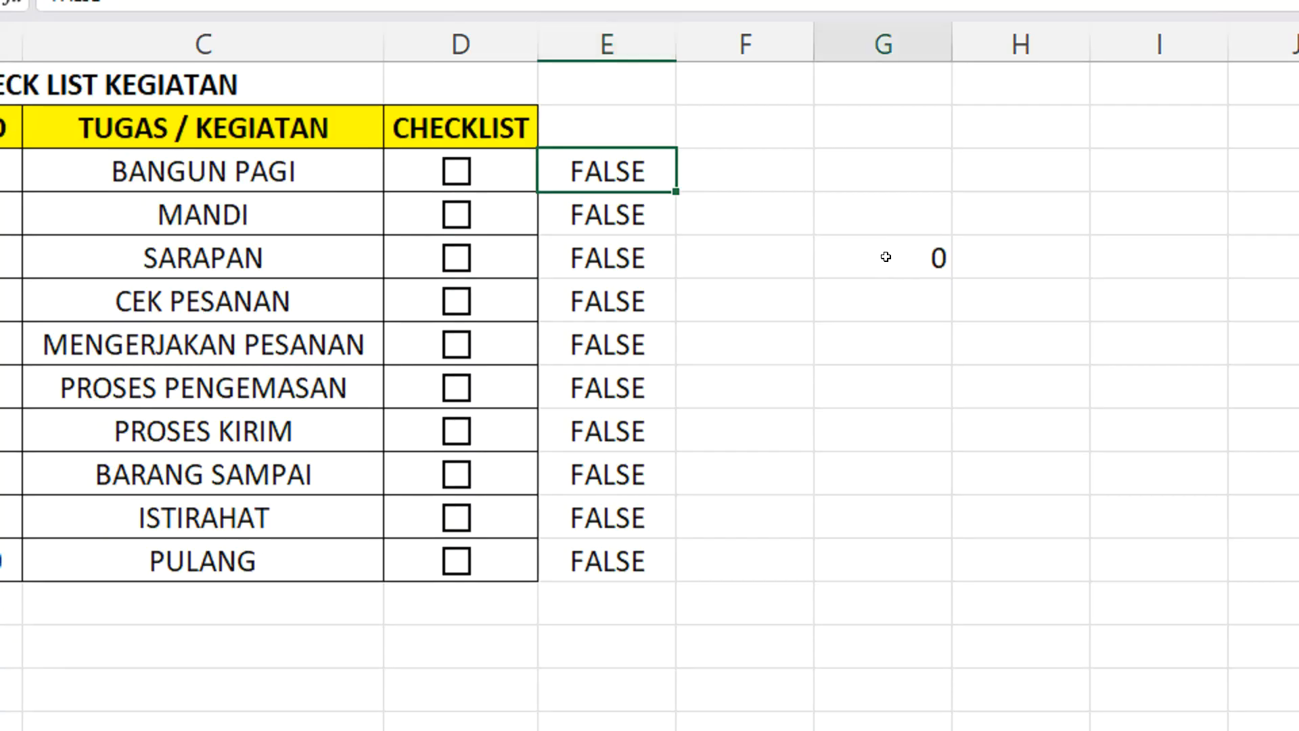
click(446, 188)
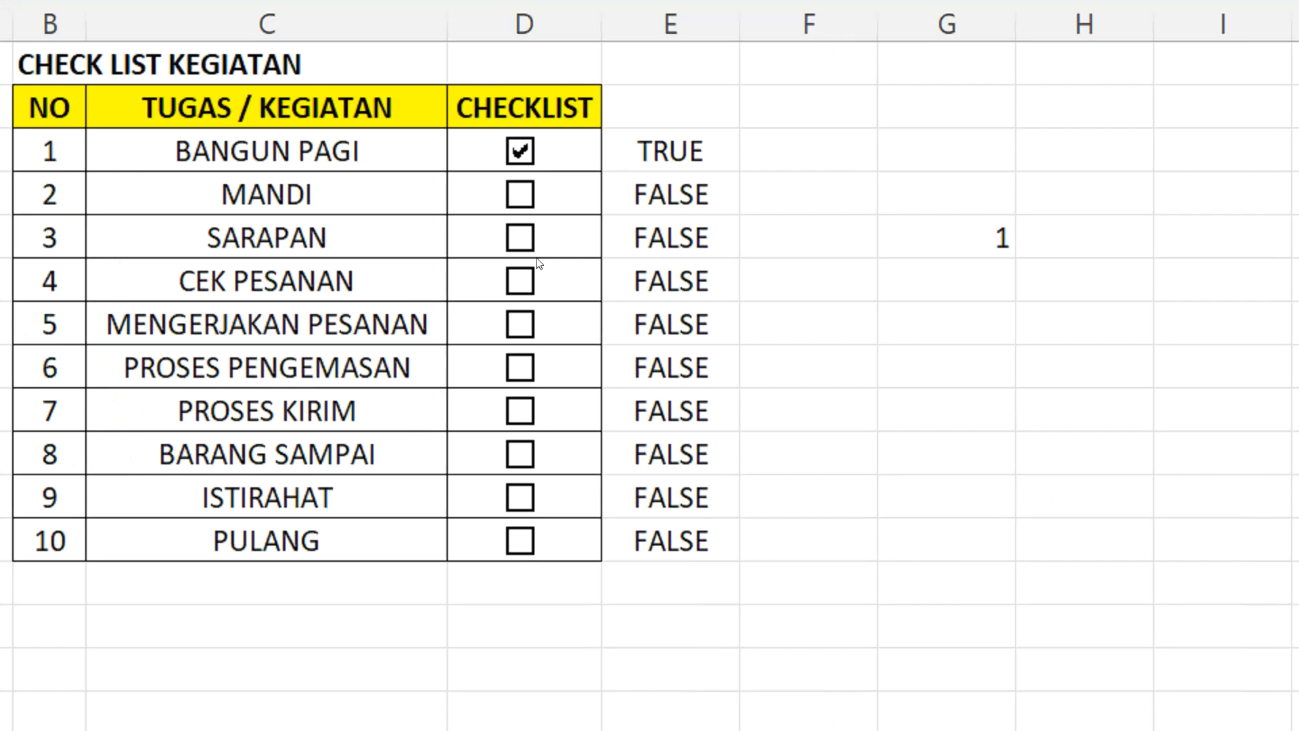
- Extend the formula in cell G5 to =COUNTIF(E3:E12,"TRUE")/COUNTA(E3:E12) to calculate the share of completed tasks
click(972, 243)
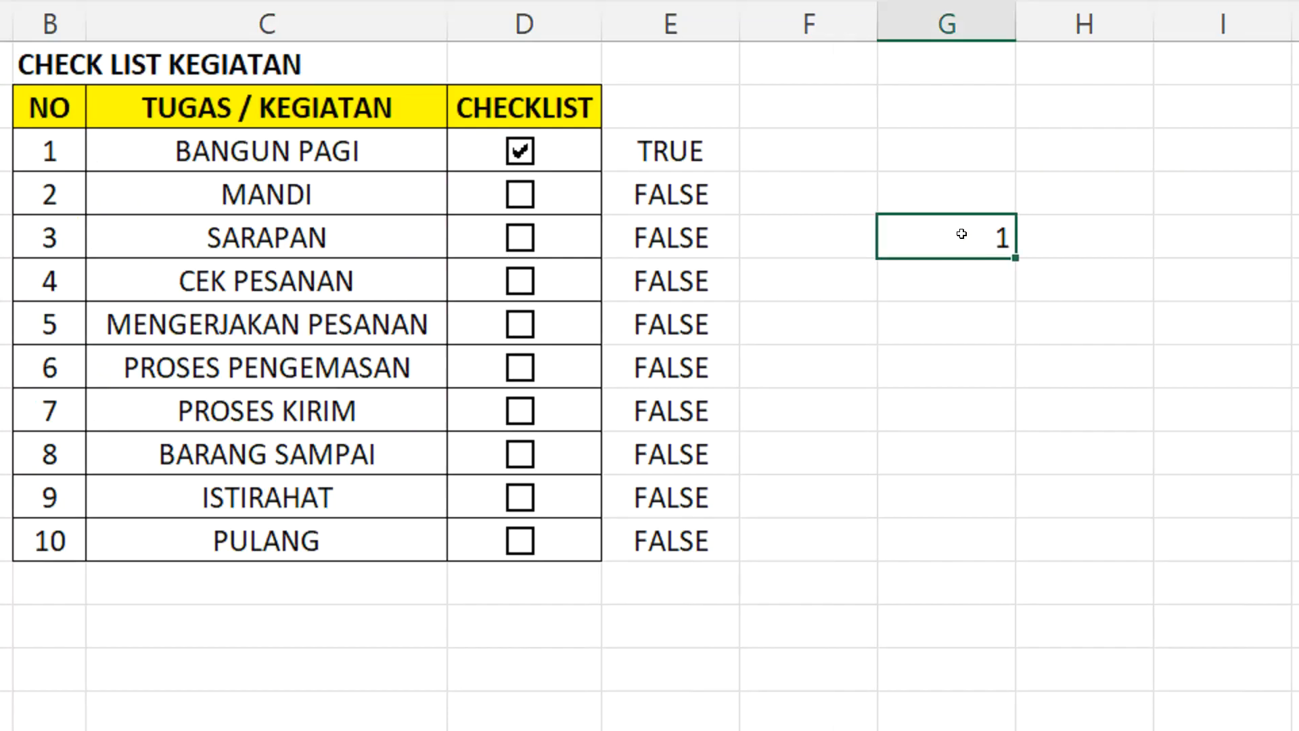
double_click(960, 241)
click(978, 240)
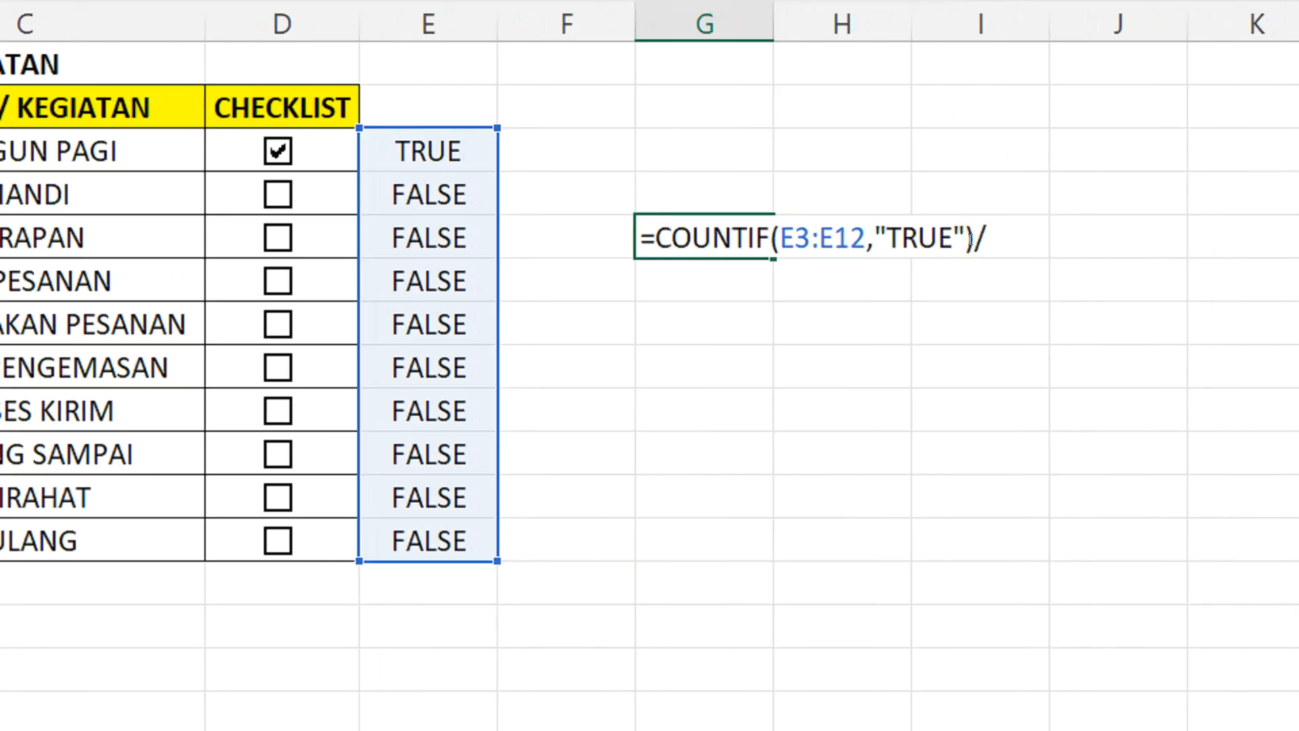
text(/CO)
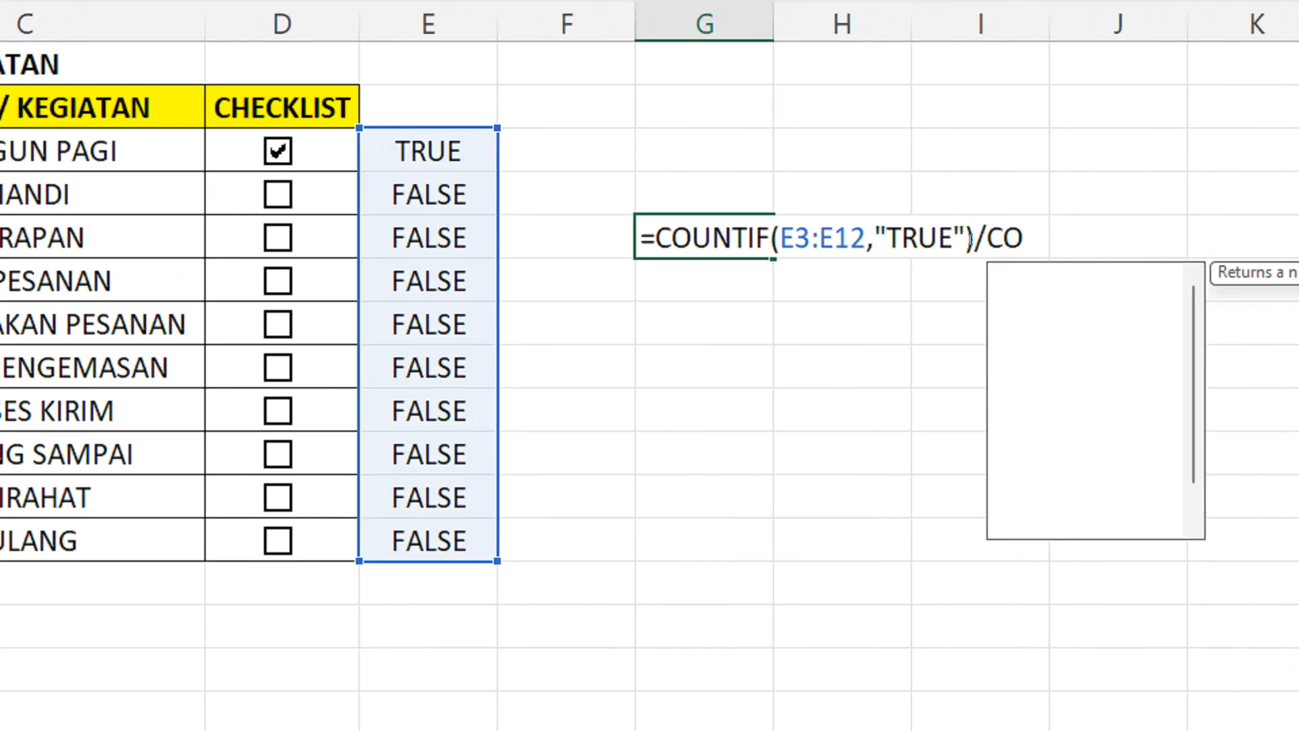
text(UN)
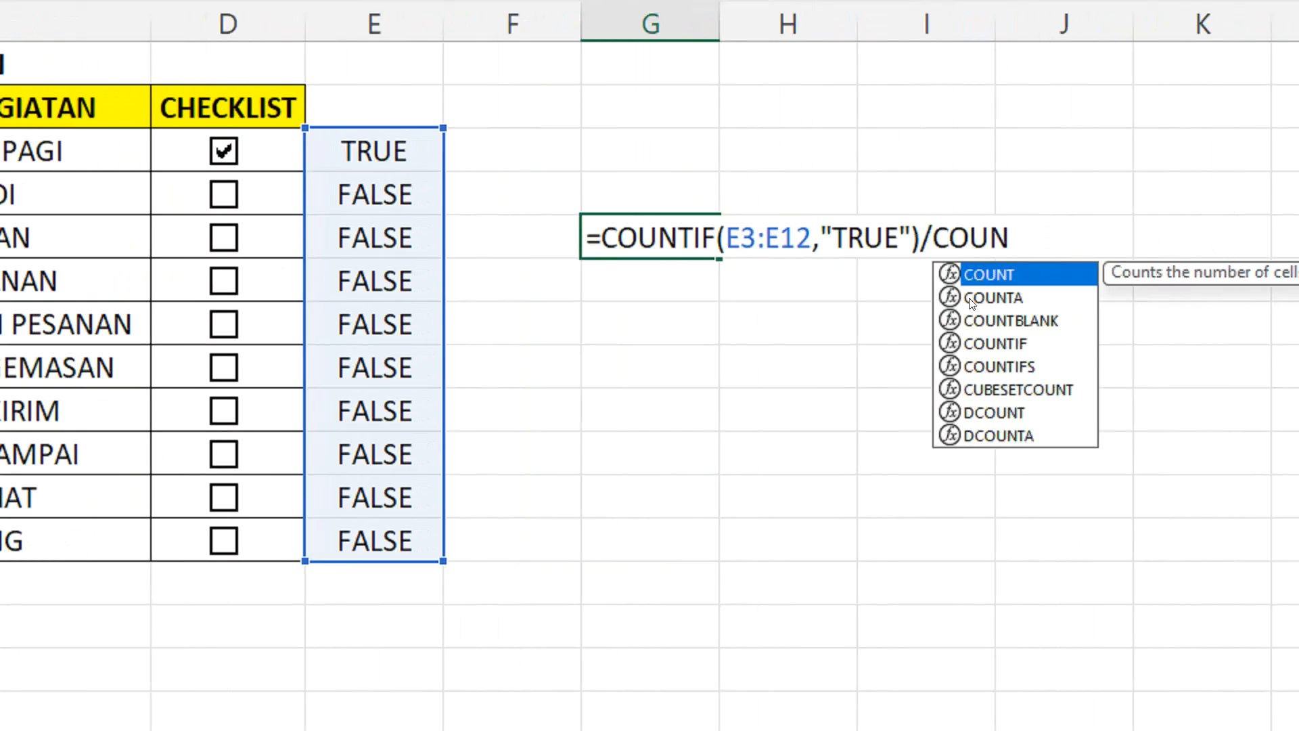
double_click(1018, 295)
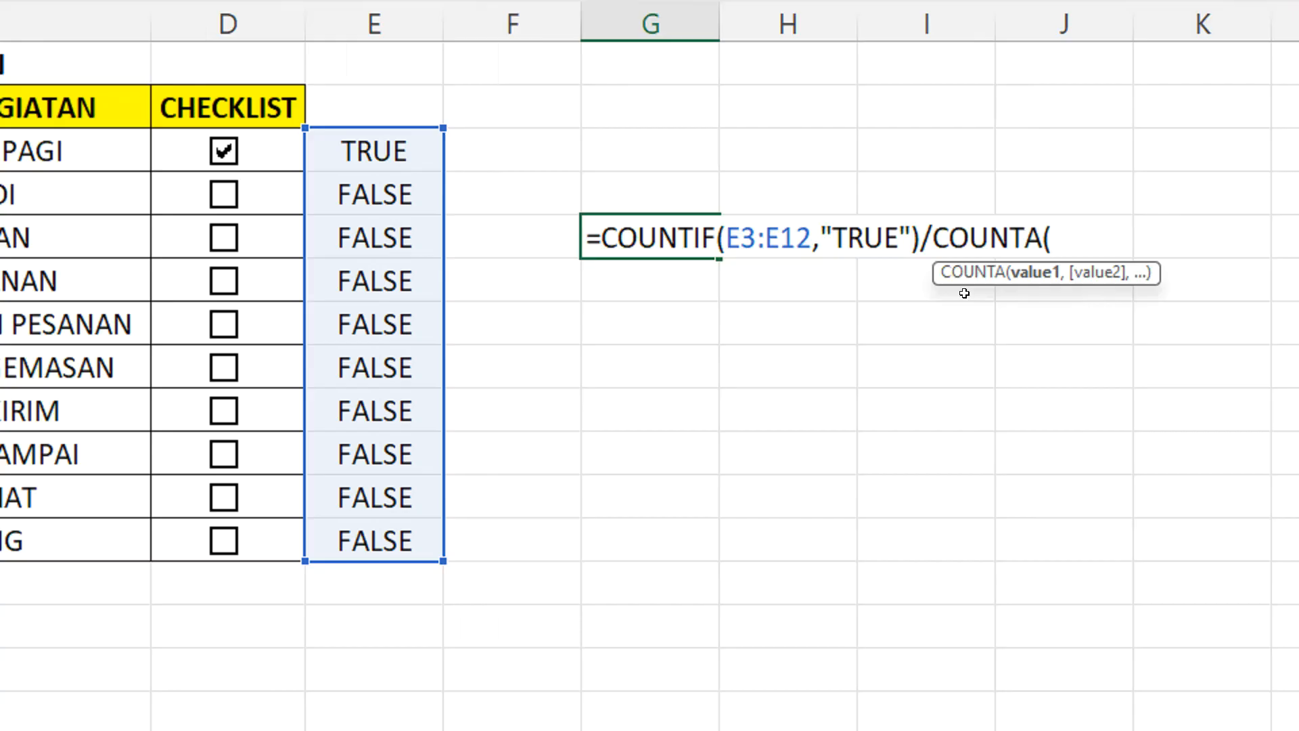
drag(389, 152, 377, 558)
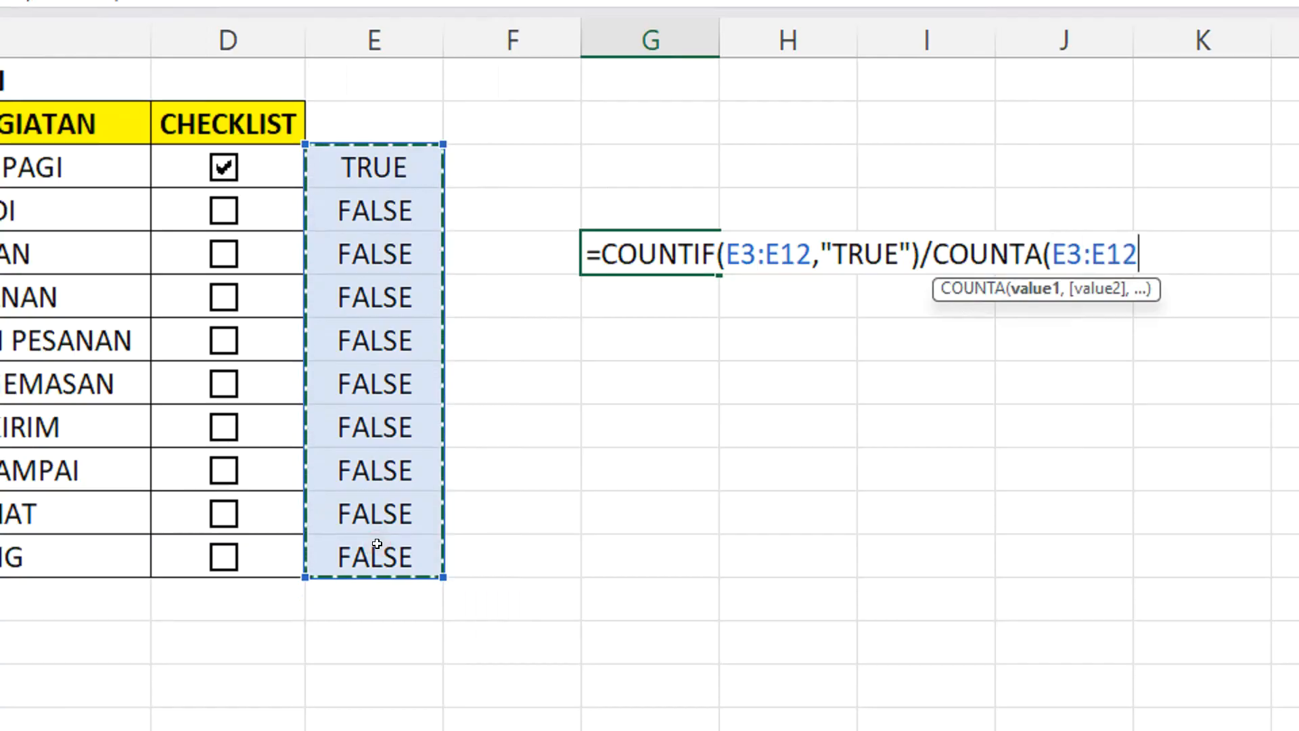
text())
key(Return)
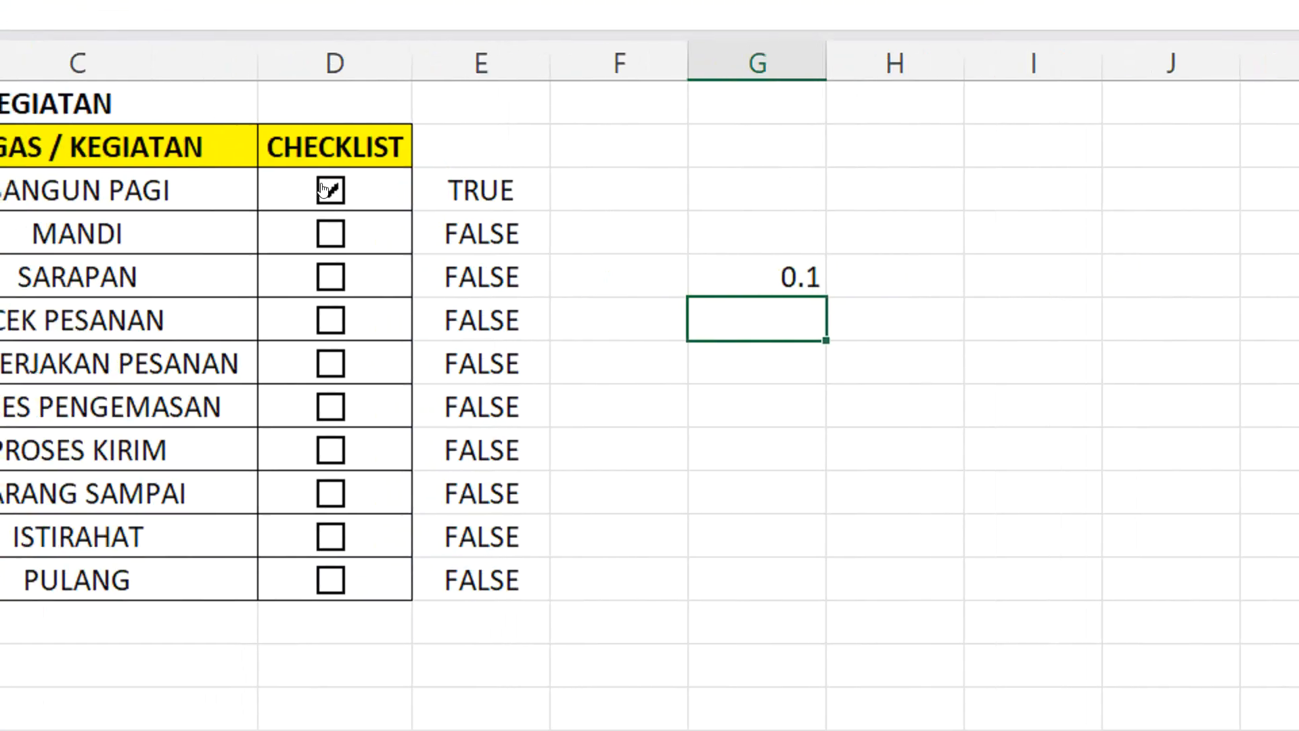
- Toggle the BANGUN PAGI check box off and on, and tick MANDI, SARAPAN and CEK PESANAN to test the ratio
click(278, 169)
click(329, 195)
click(329, 234)
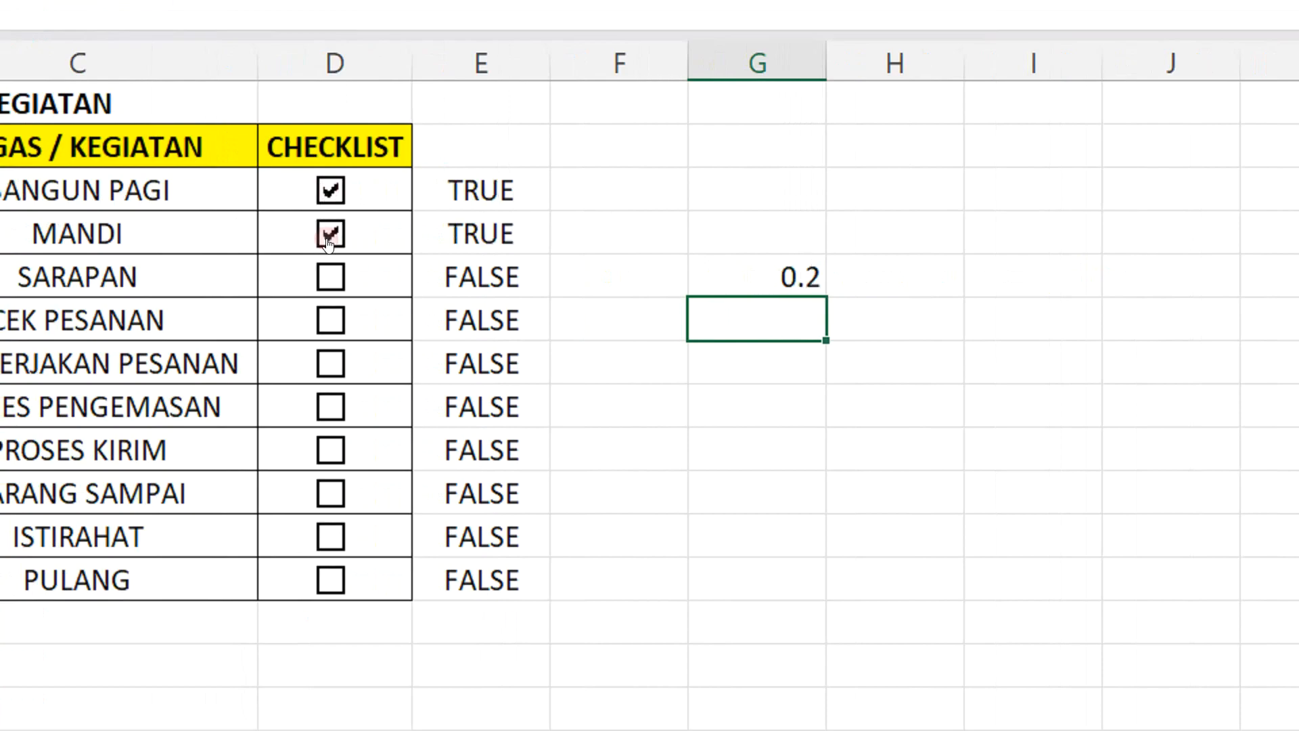
click(328, 276)
click(330, 317)
- Format the ratio in cell G5 as a percentage
click(747, 283)
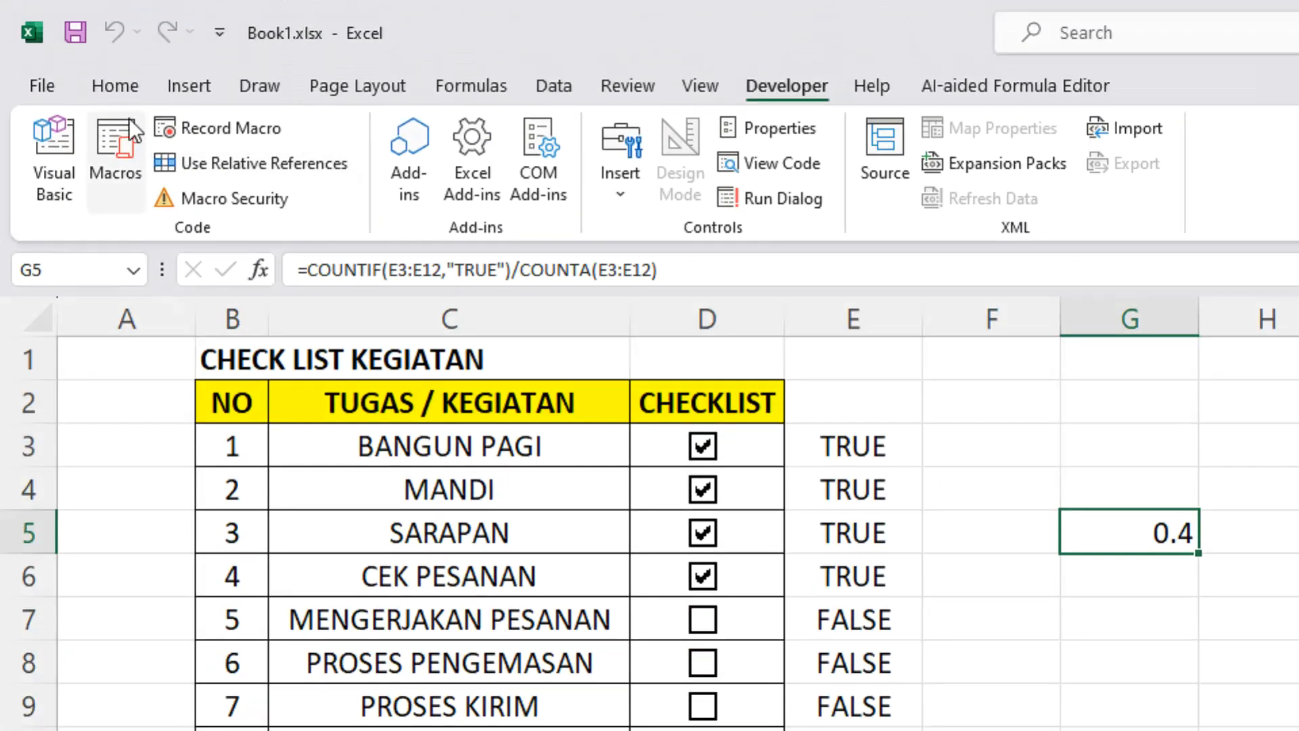
click(126, 87)
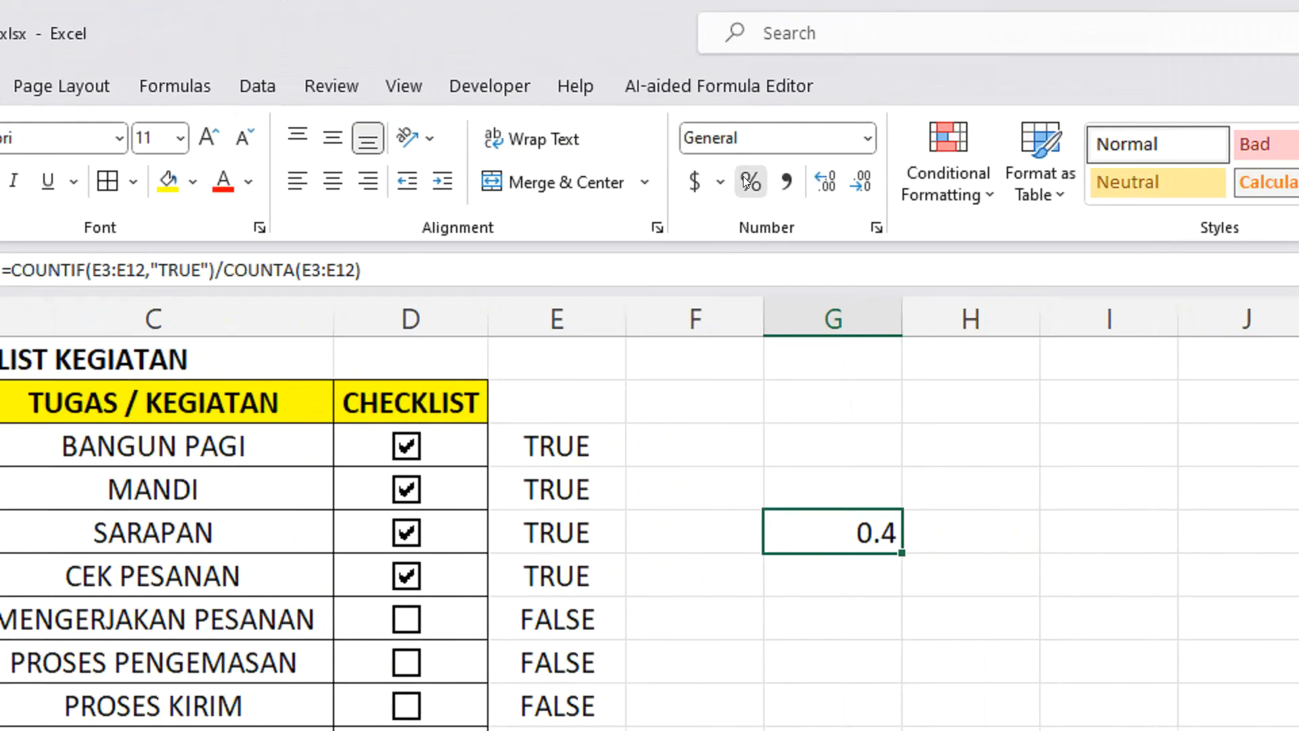
click(744, 182)
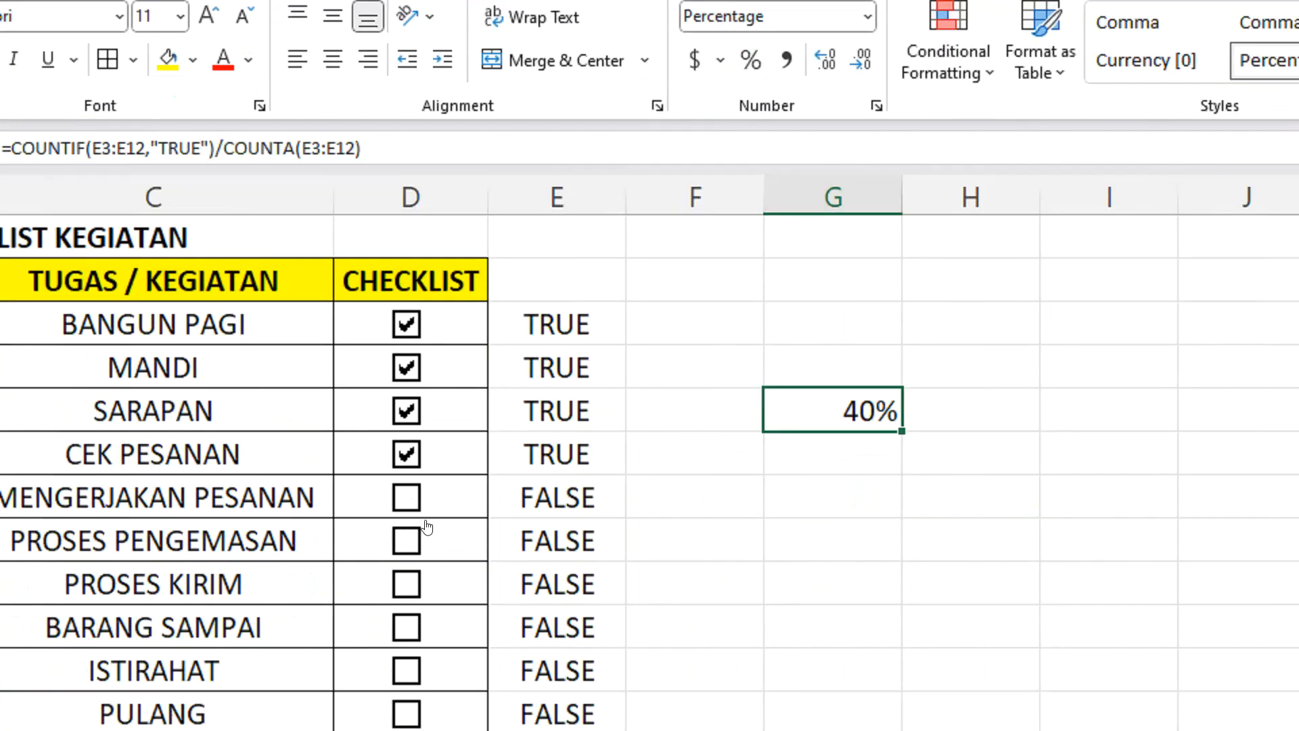
- Tick the remaining six check boxes from MENGERJAKAN PESANAN to PULANG to test the percentage
click(404, 624)
click(405, 541)
click(404, 584)
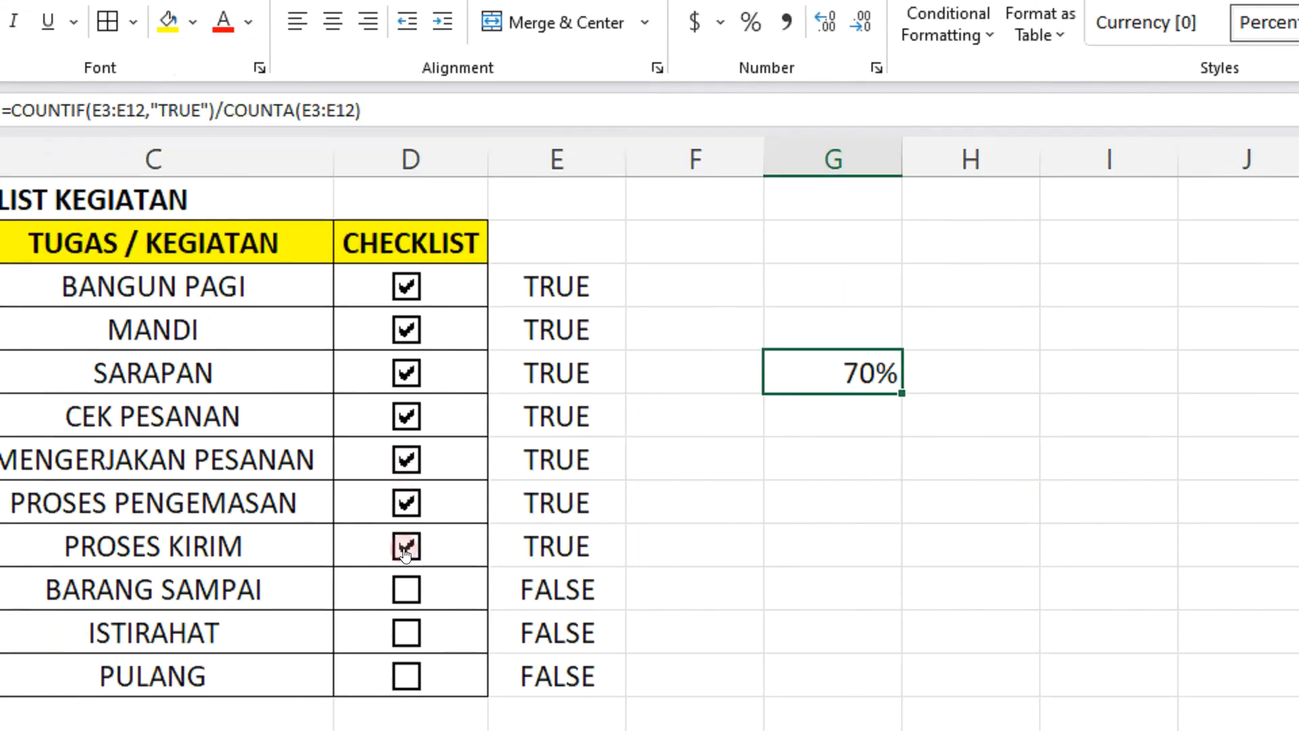
click(404, 627)
click(405, 670)
click(405, 599)
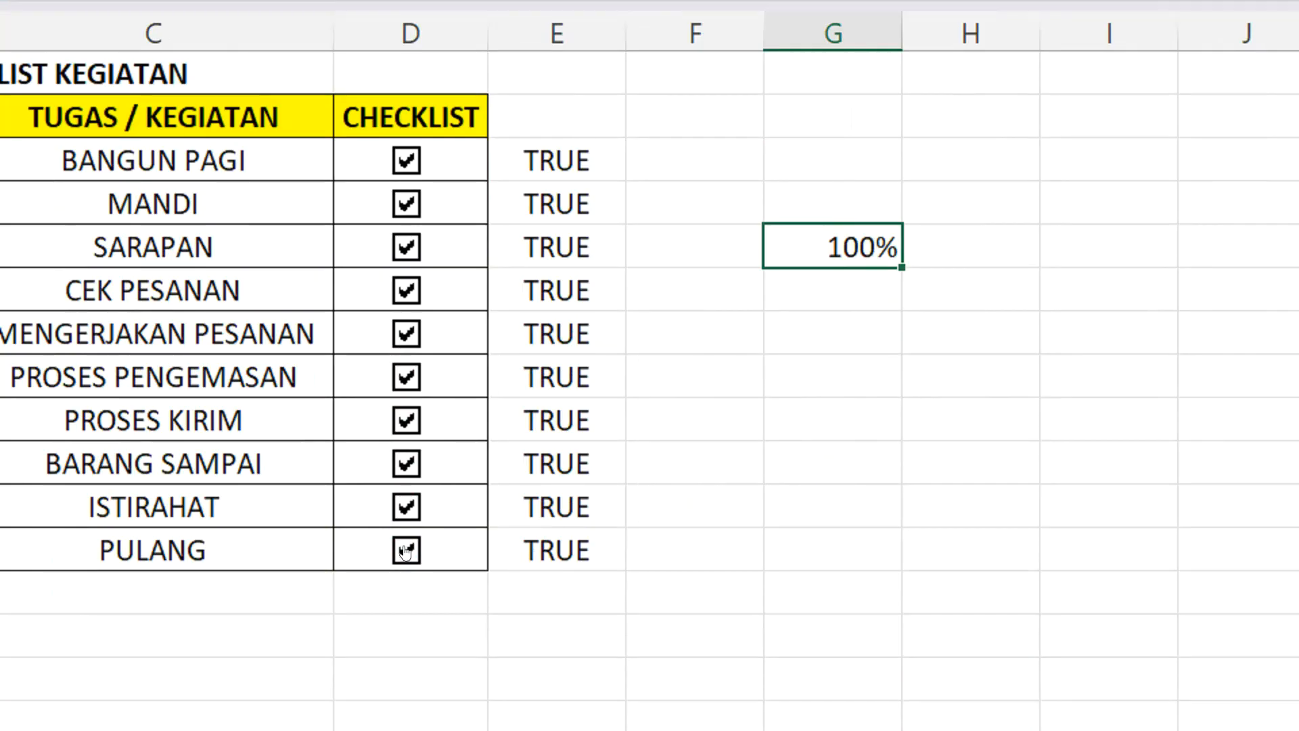
- Merge and center cells G5:H7 around the percentage and set its font size to 36
mouse_move(885, 241)
mouse_down()
mouse_move(942, 260)
mouse_move(945, 331)
mouse_up()
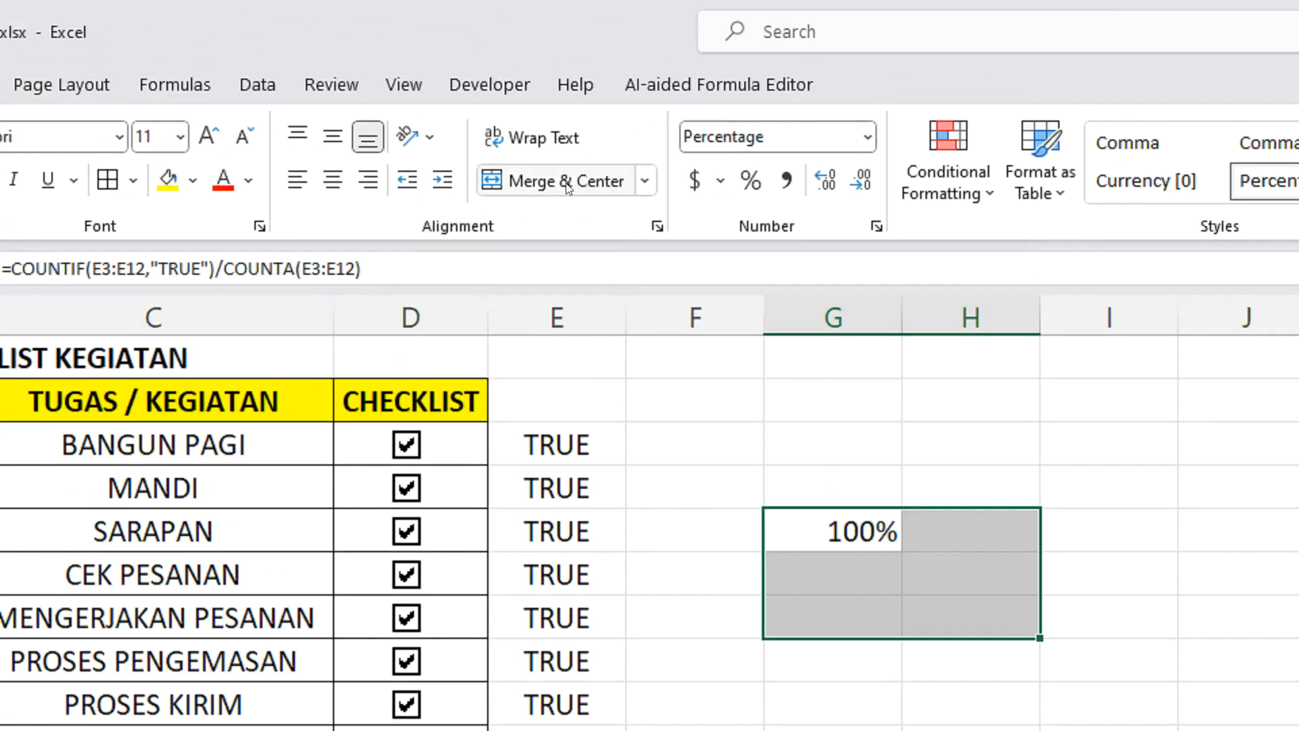
click(566, 181)
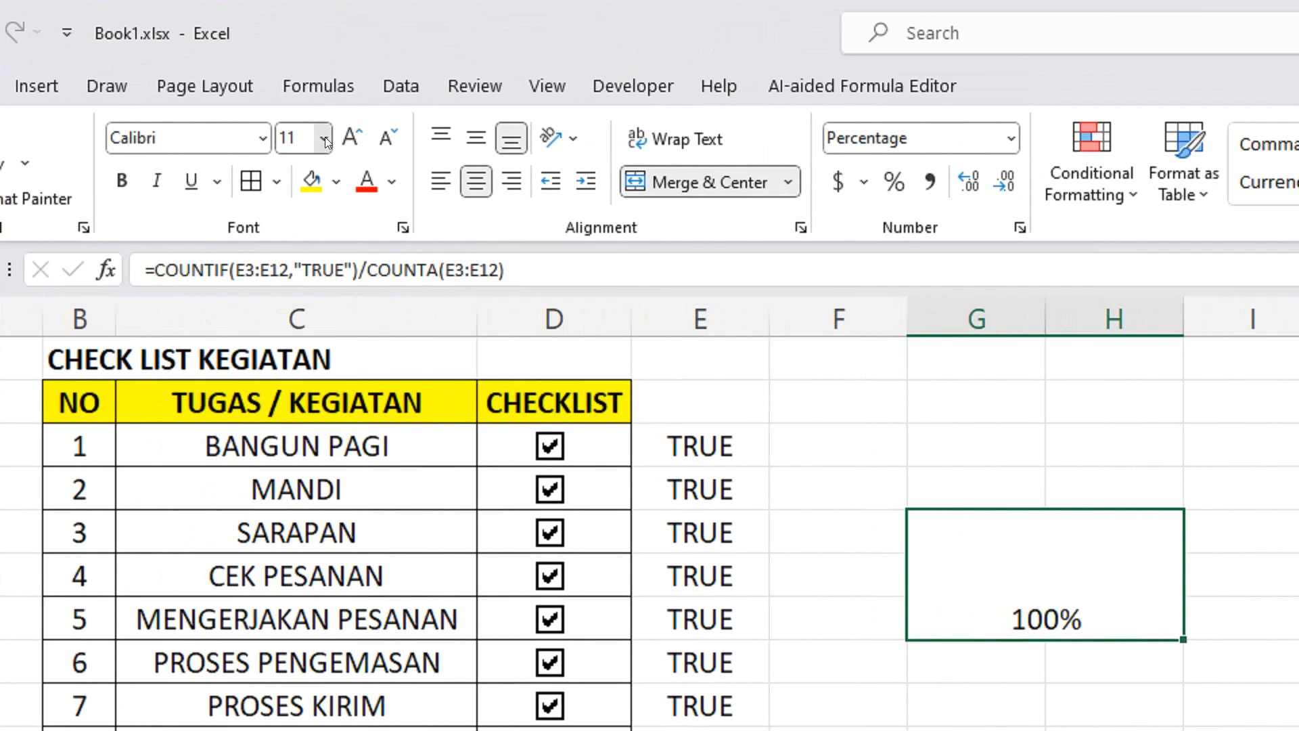
click(325, 137)
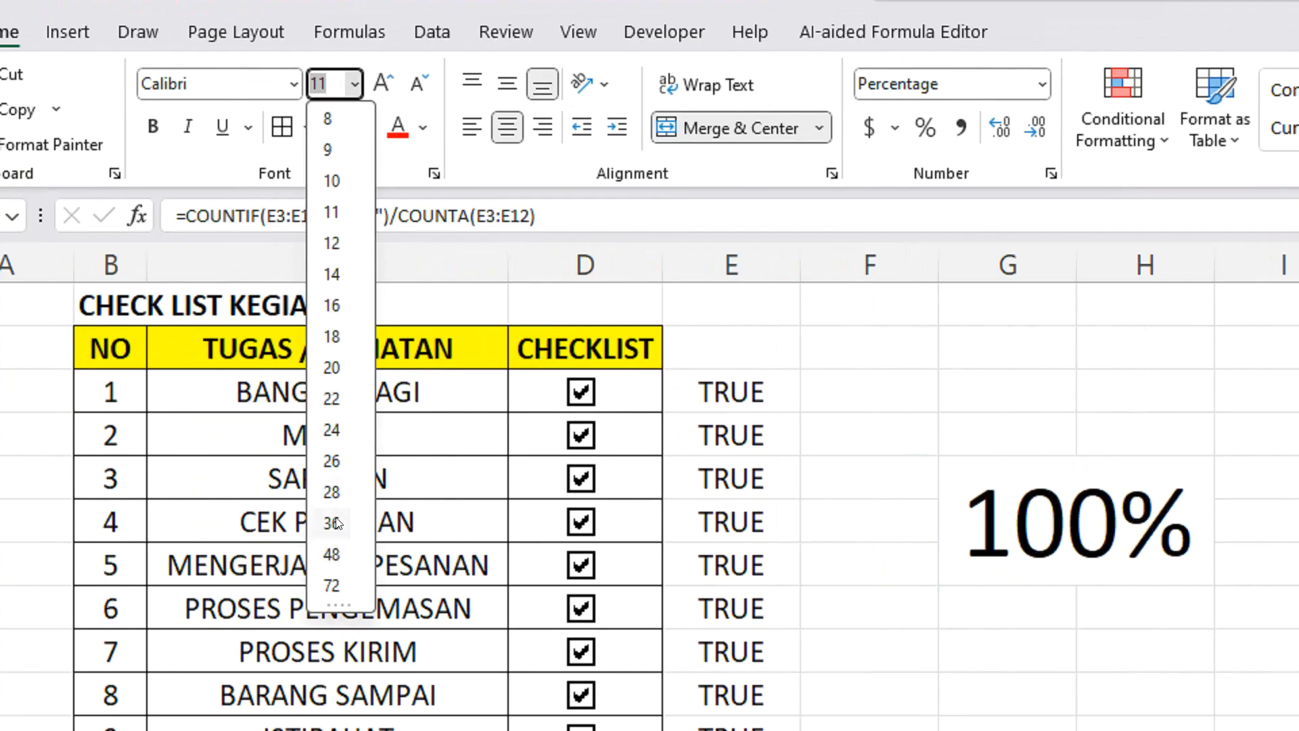
click(338, 522)
click(968, 408)
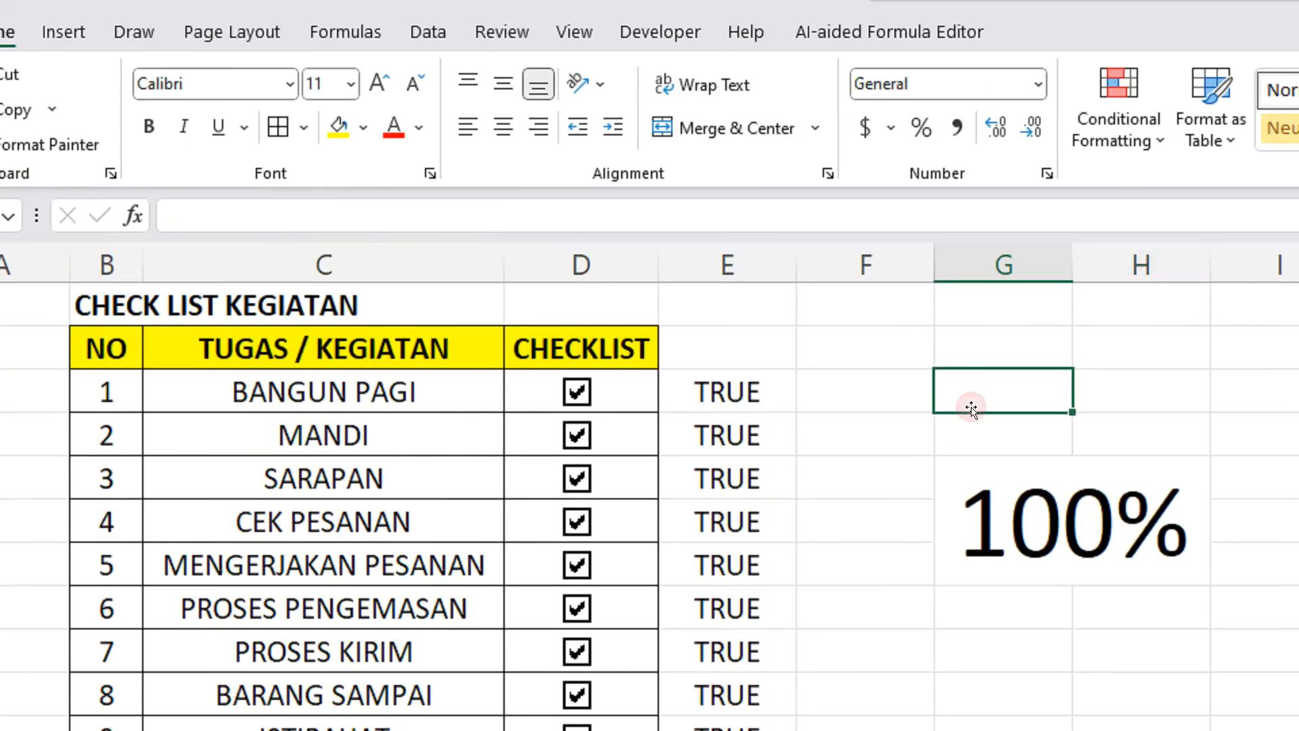
- Make the percentage in the merged cell G5 red and bold
click(1043, 519)
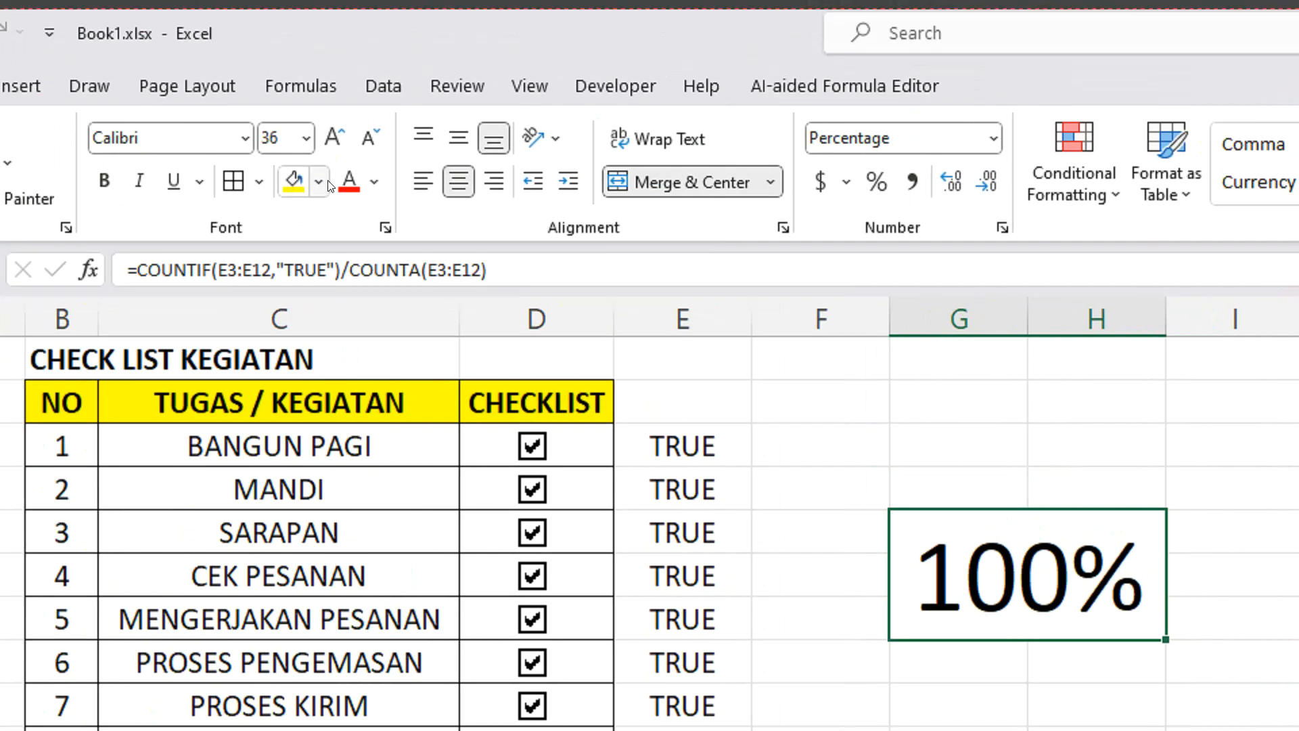
click(325, 127)
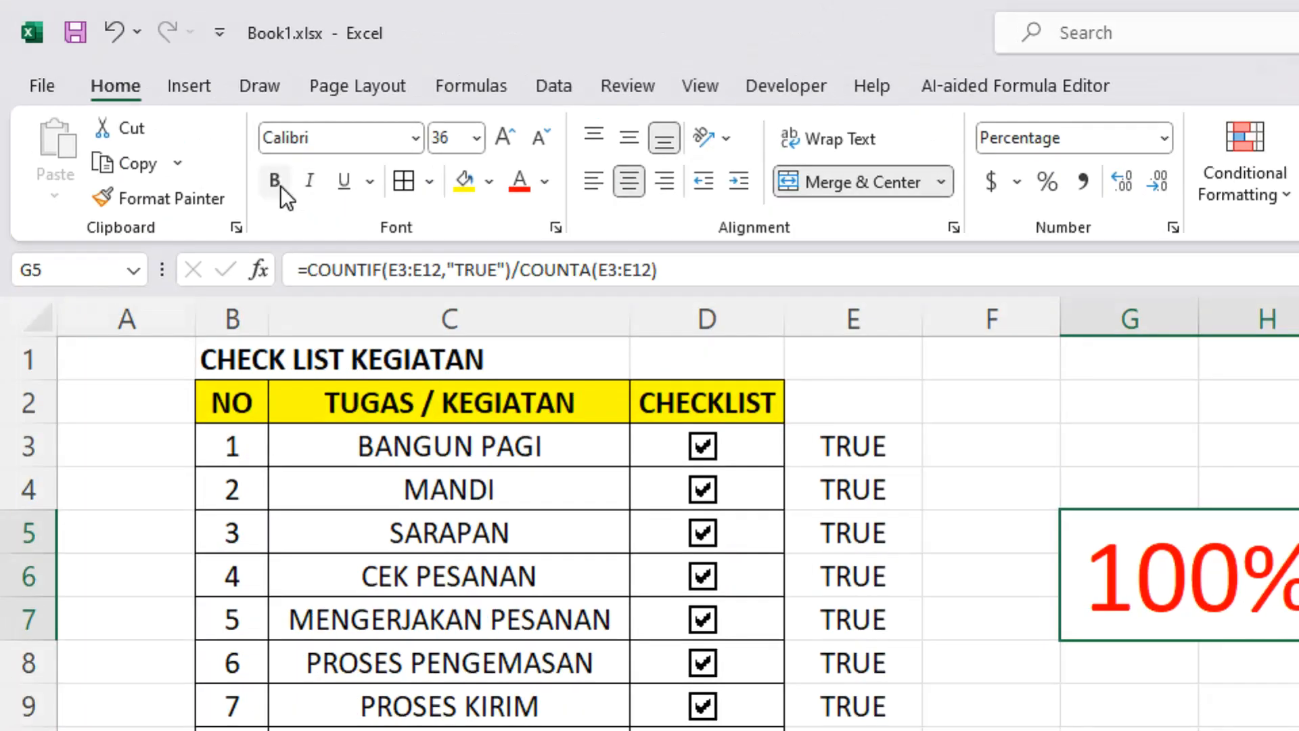
click(268, 183)
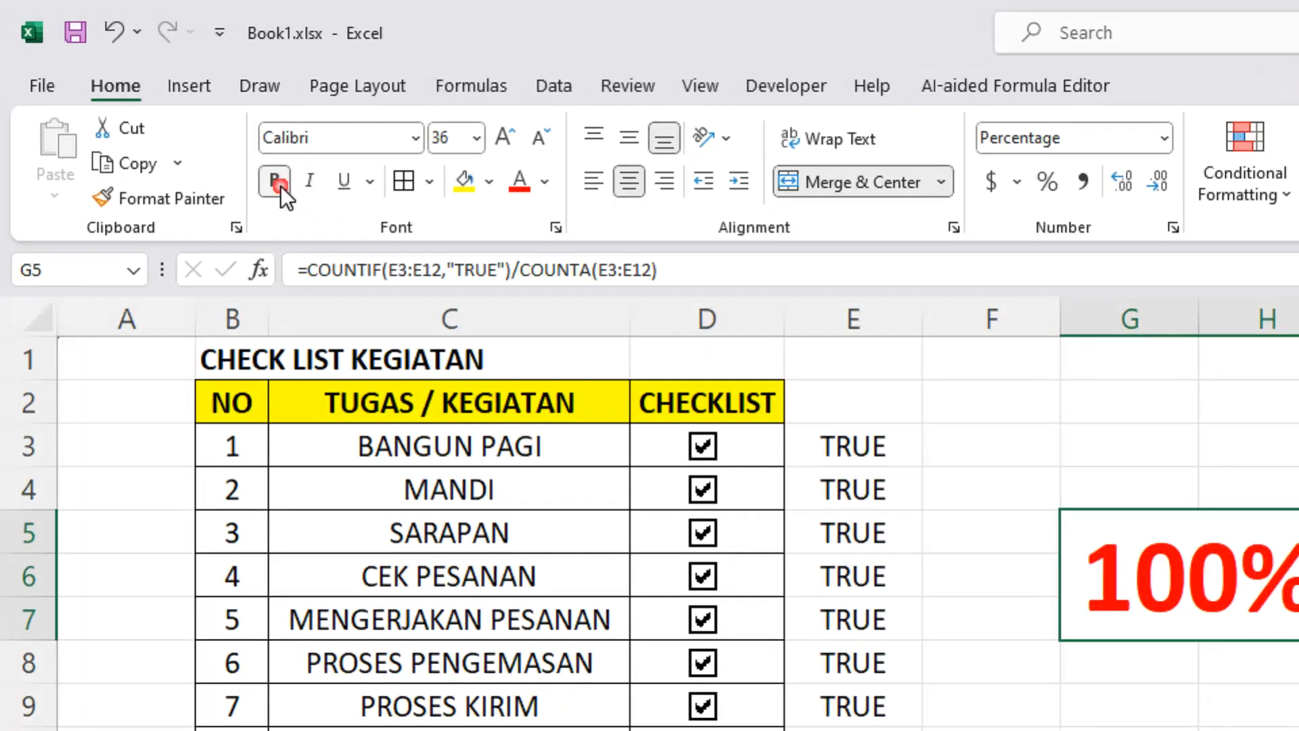
- Set the percentage's font to Arial Black and widen column H so the value fits
click(416, 138)
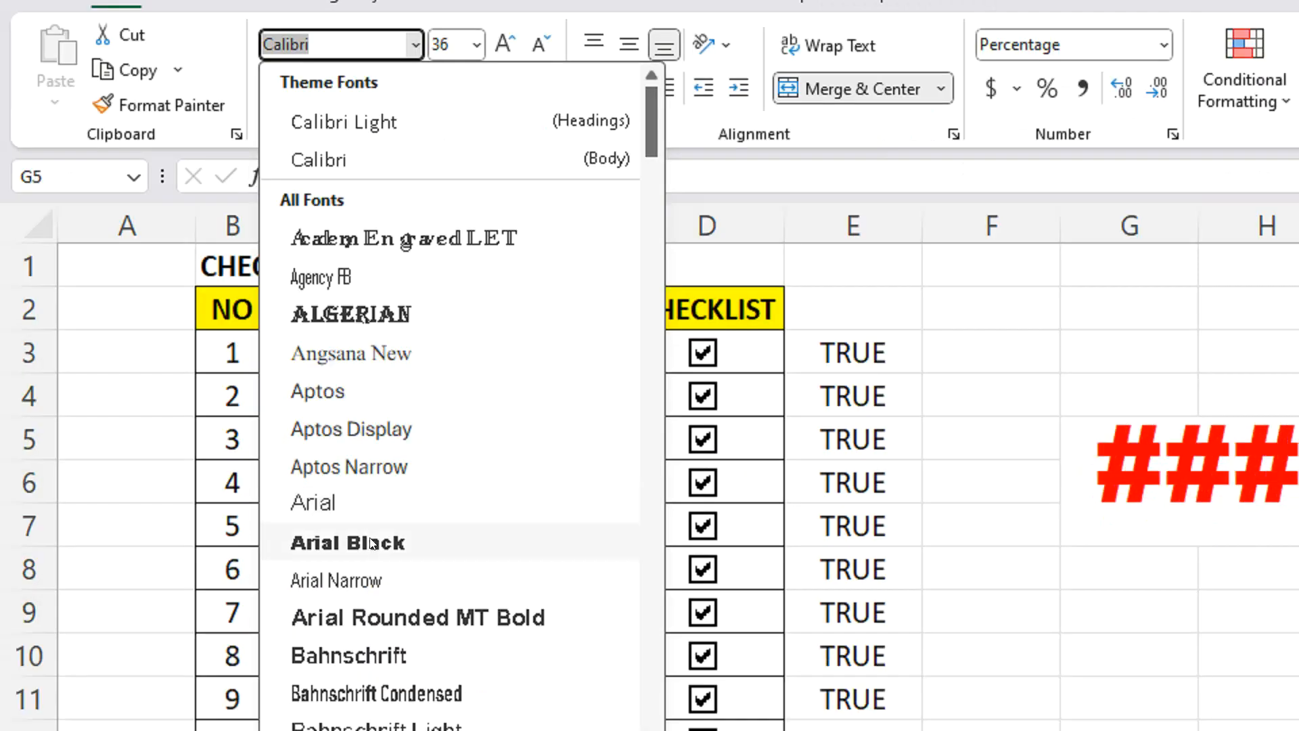
click(347, 636)
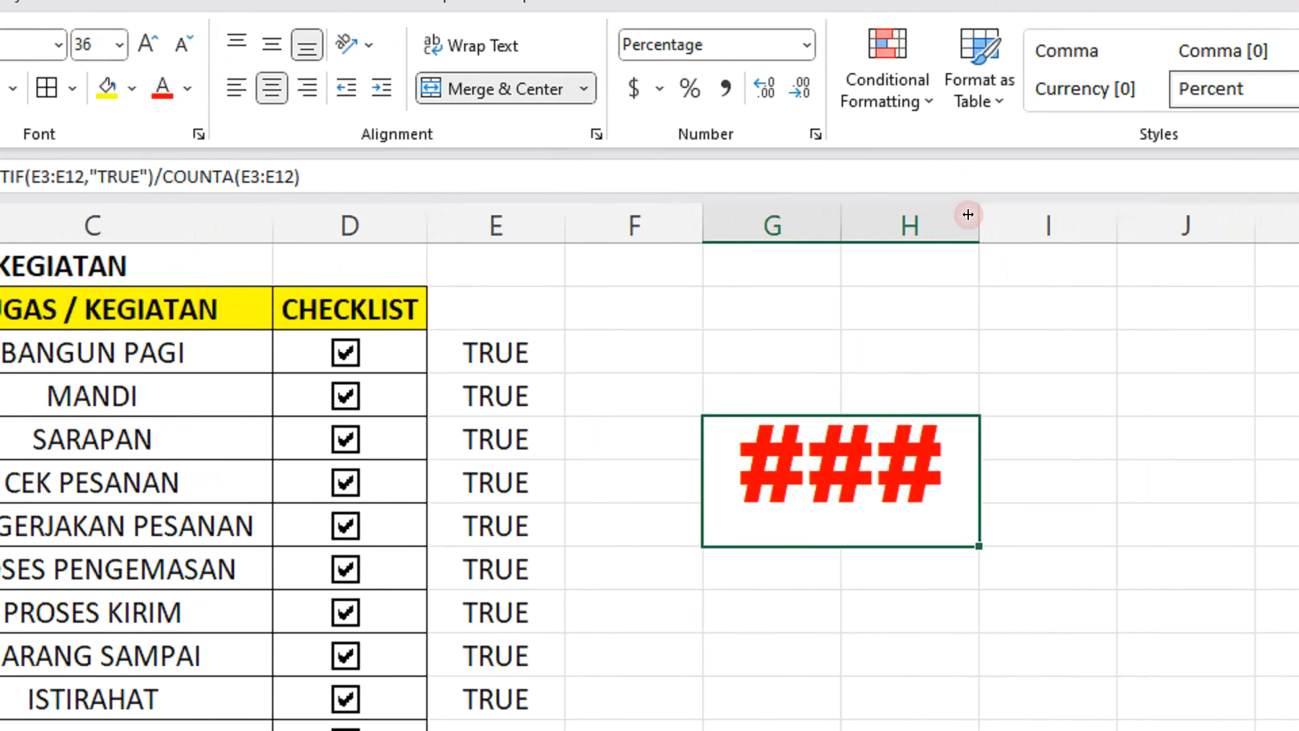
drag(966, 214, 1017, 218)
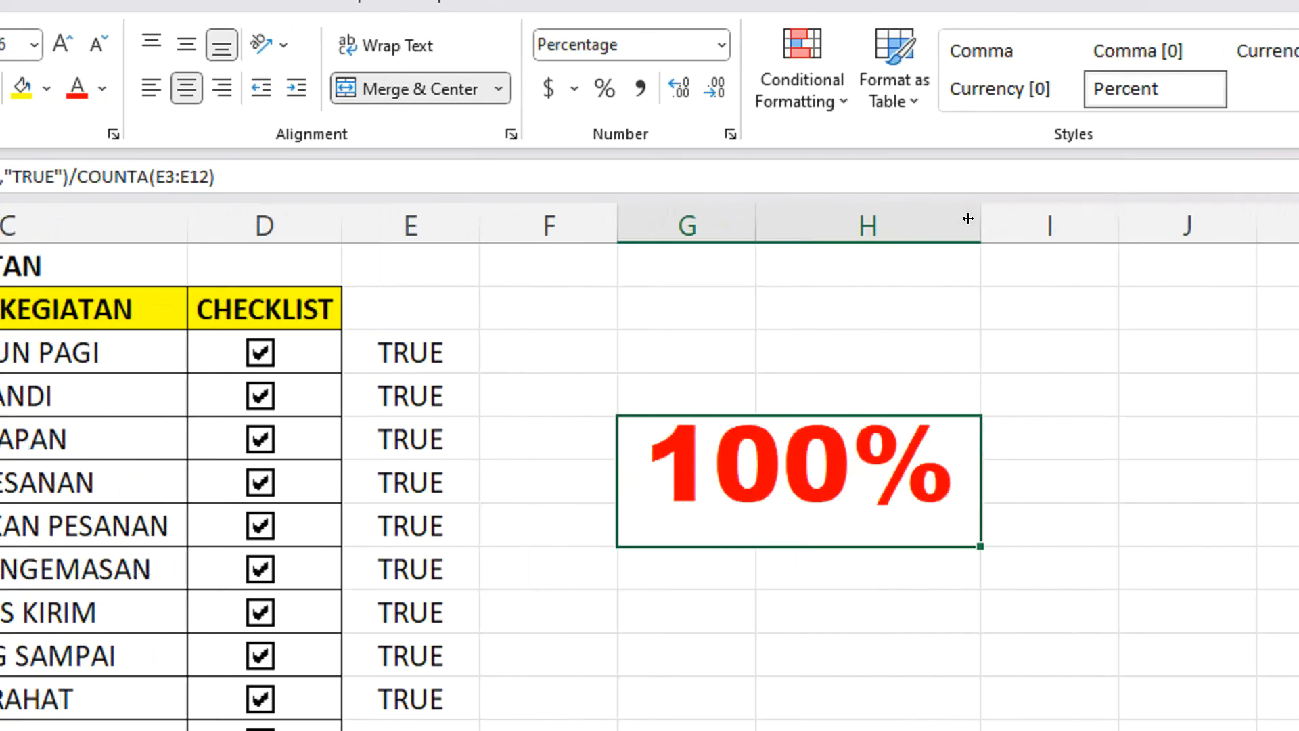
click(582, 359)
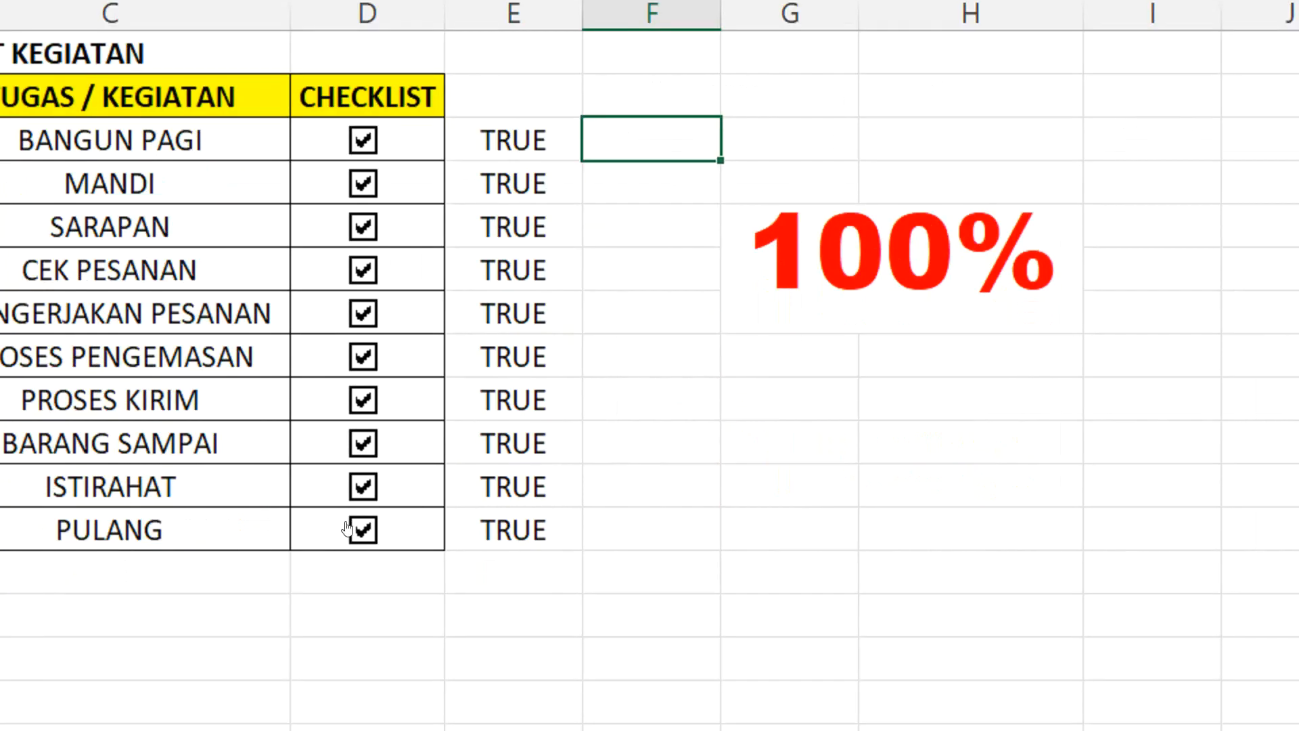
- Untick all ten task check boxes to test the percentage, and tick only BANGUN PAGI again
click(348, 529)
click(362, 487)
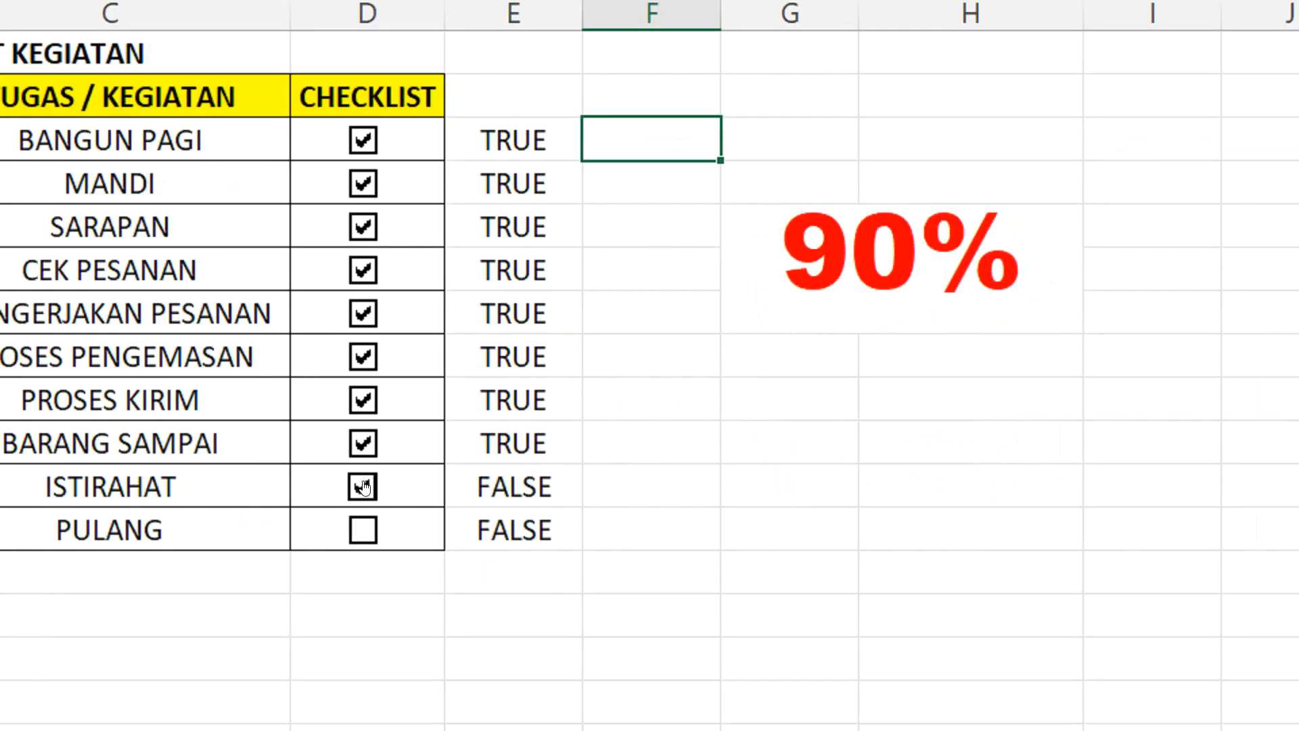
click(363, 400)
click(359, 444)
click(362, 313)
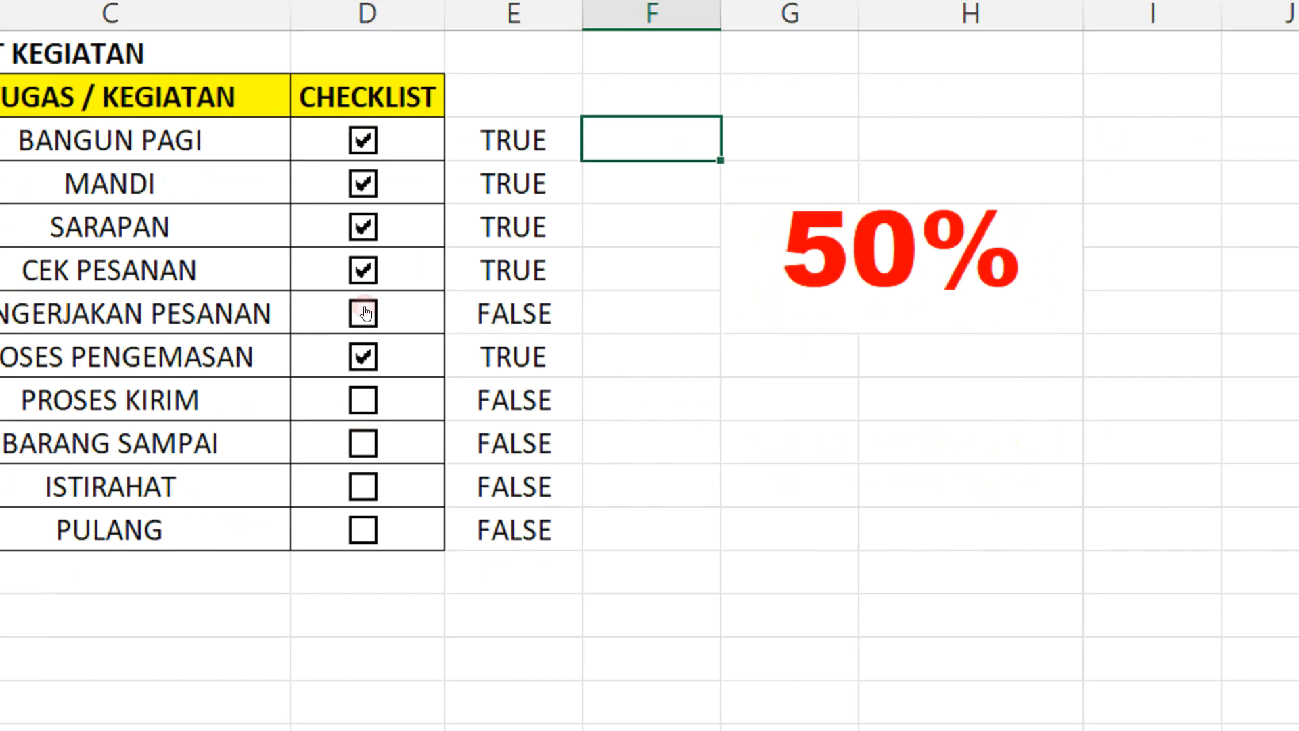
click(362, 357)
click(363, 267)
click(363, 226)
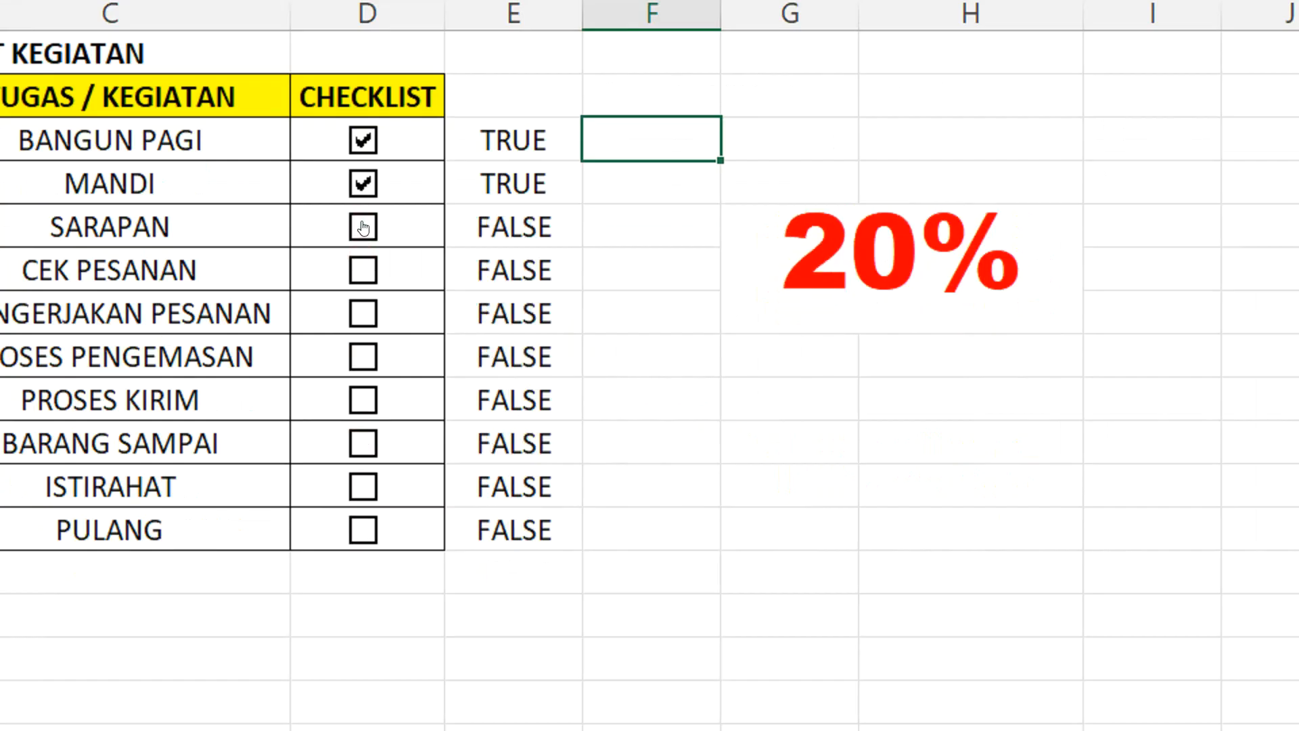
click(364, 184)
click(369, 185)
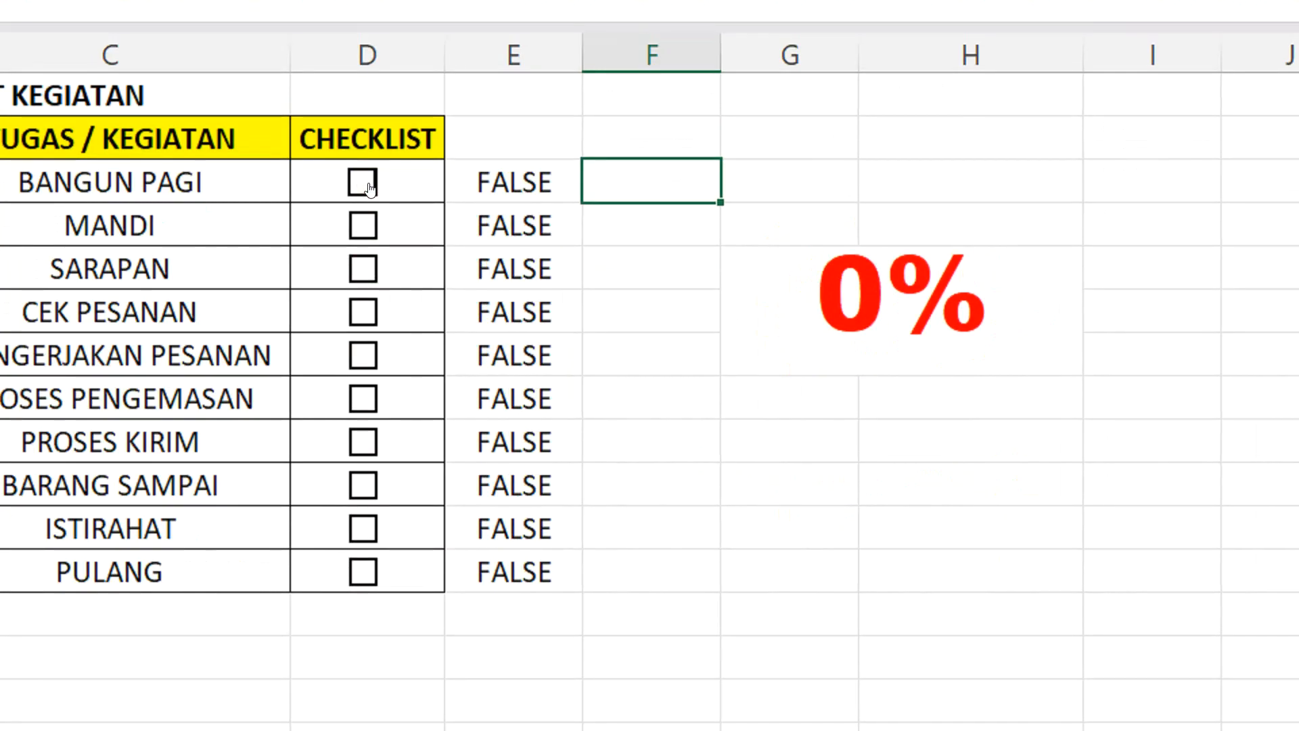
click(361, 190)
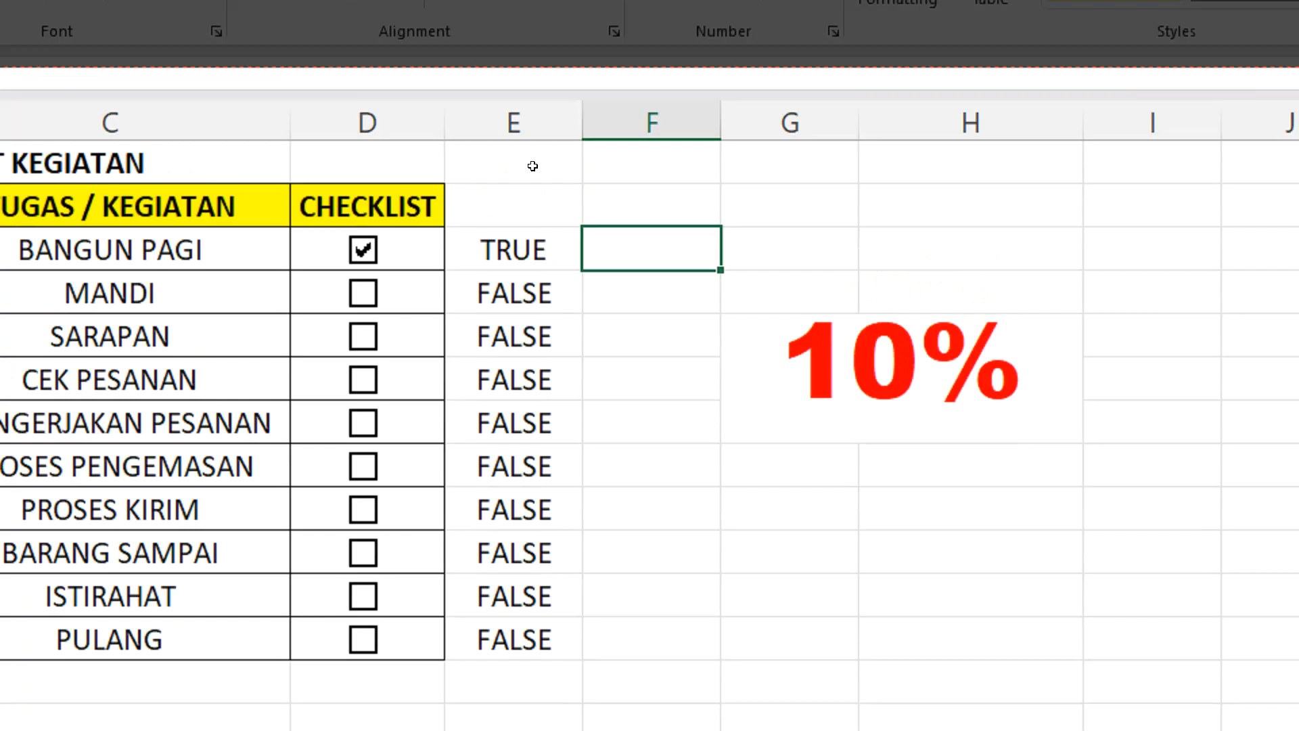
click(535, 54)
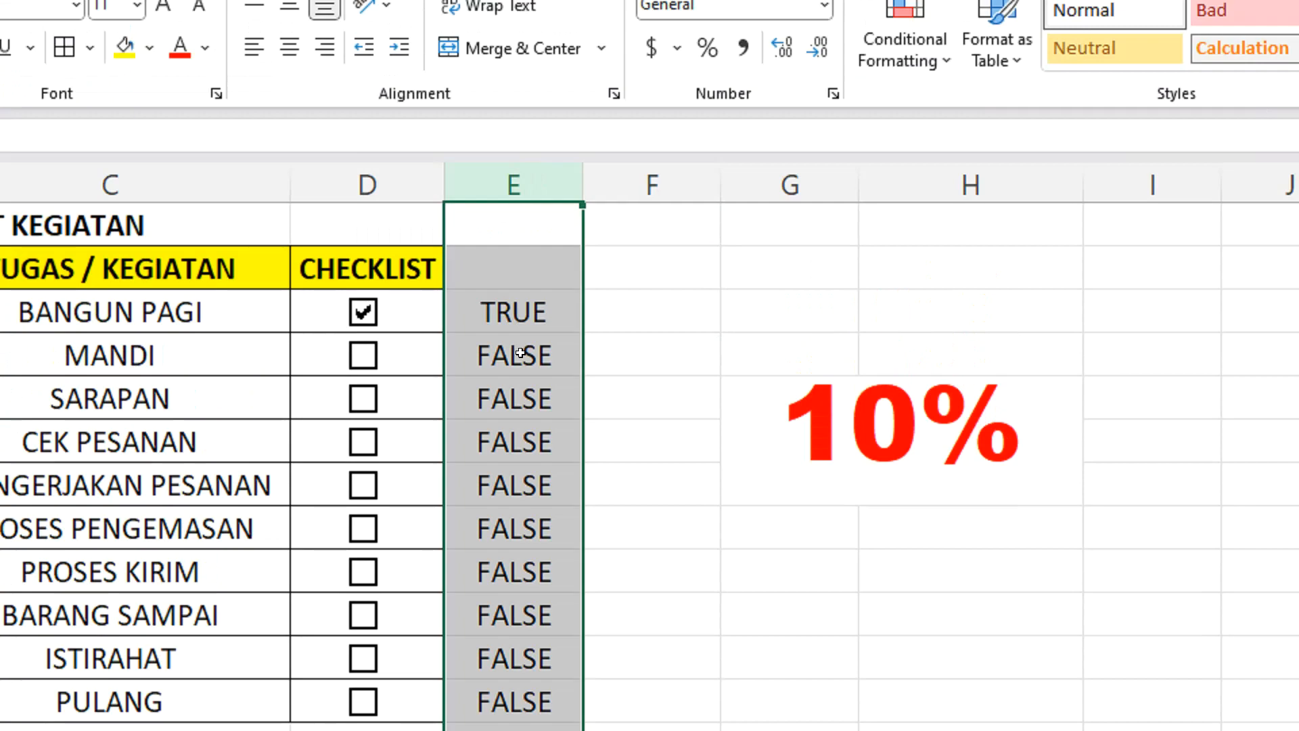
click(524, 305)
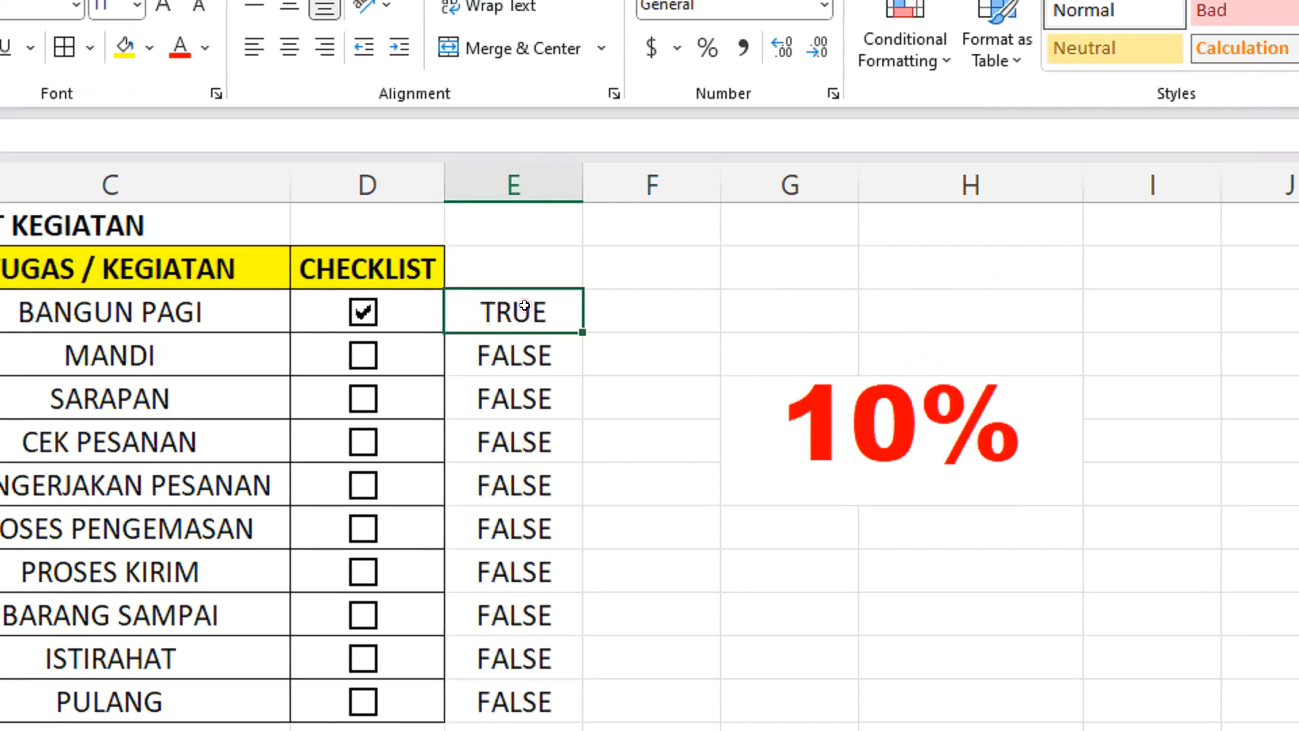
click(526, 359)
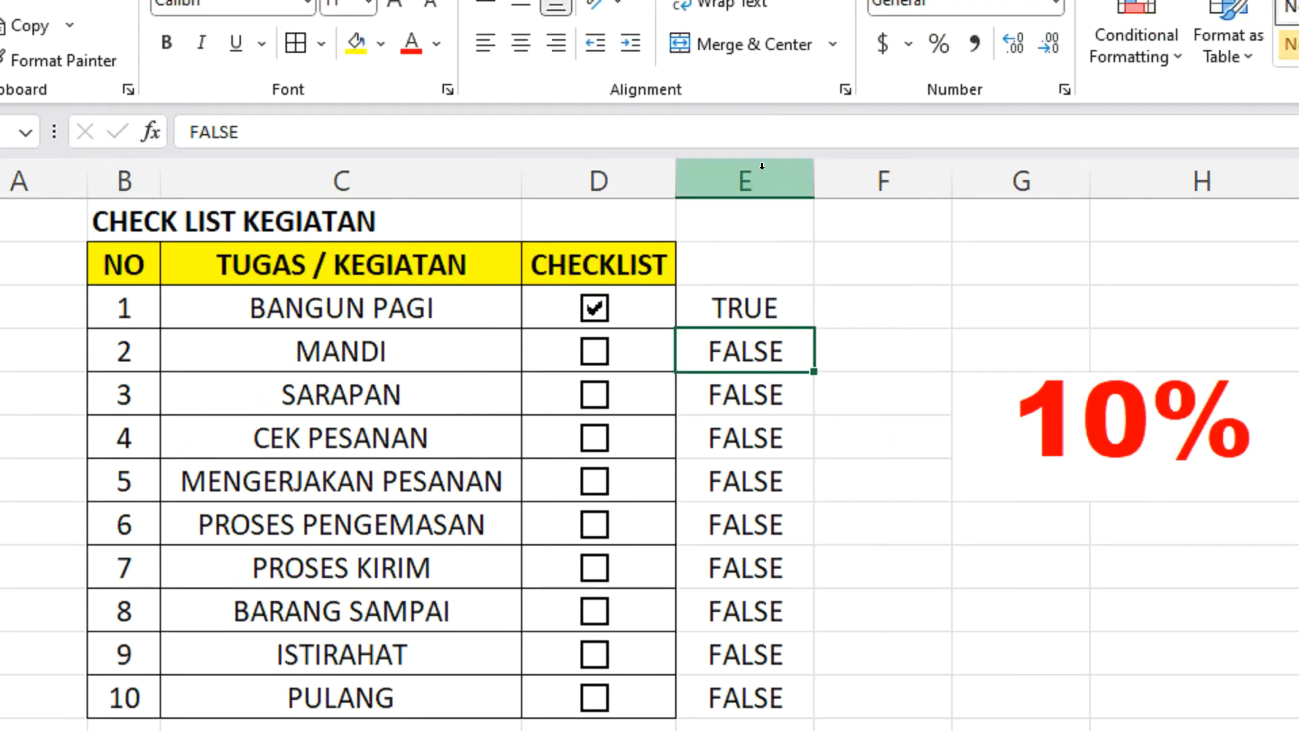
- Group column E with its linked TRUE/FALSE values and collapse the group to hide the column
click(762, 37)
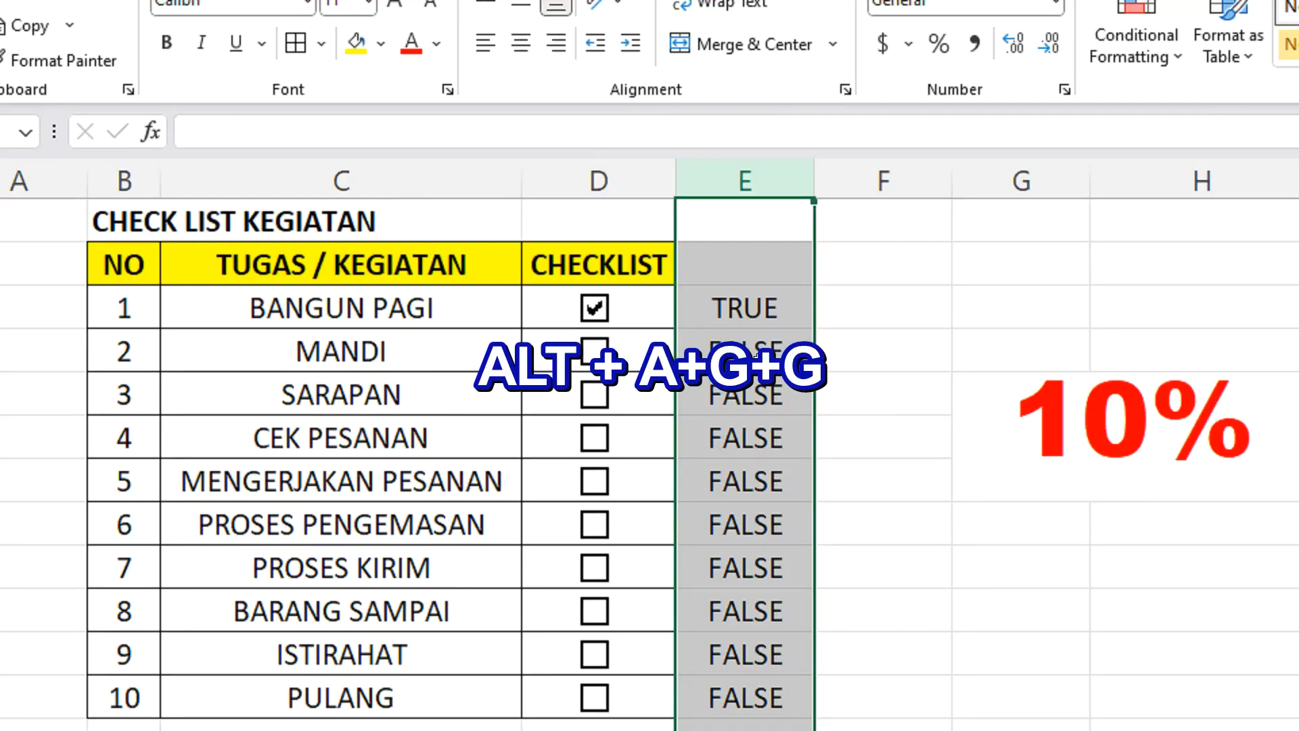
key(alt+a)
key(g)
key(g)
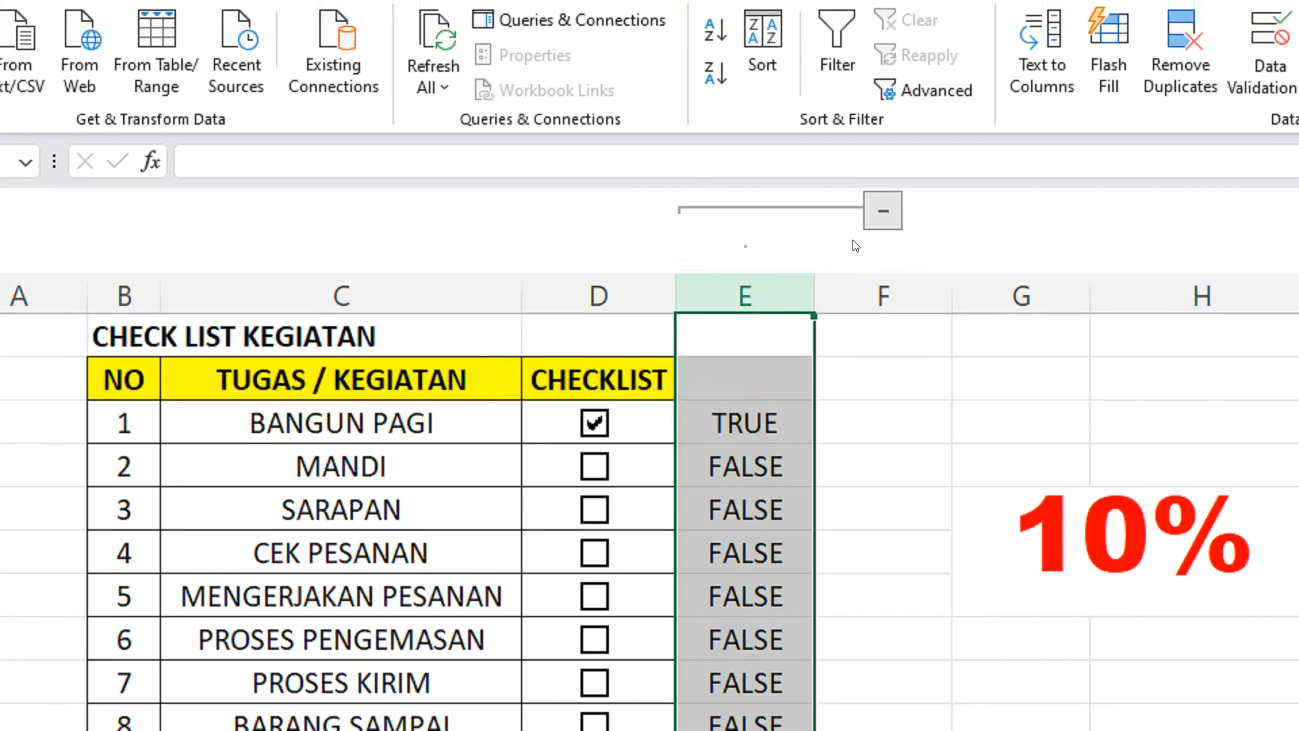
click(888, 215)
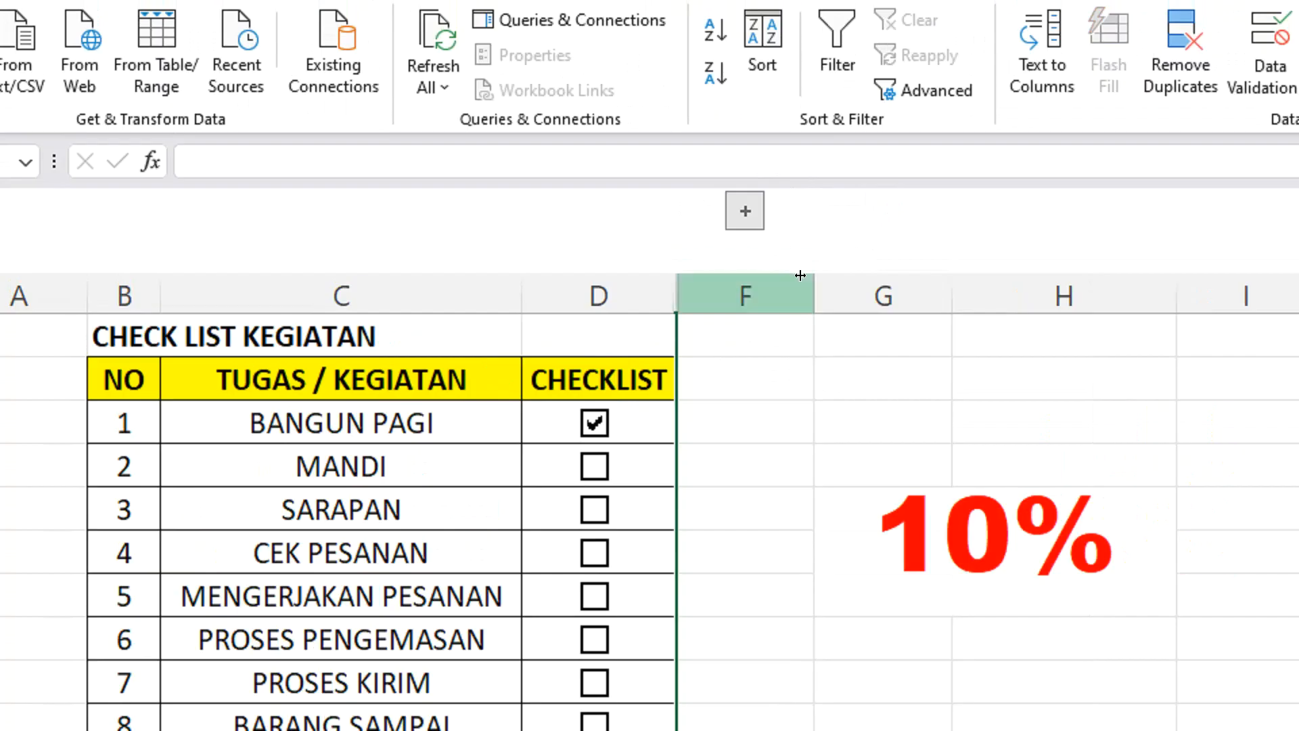
- Expand the column E group to view the linked TRUE/FALSE values, and collapse it again
click(716, 449)
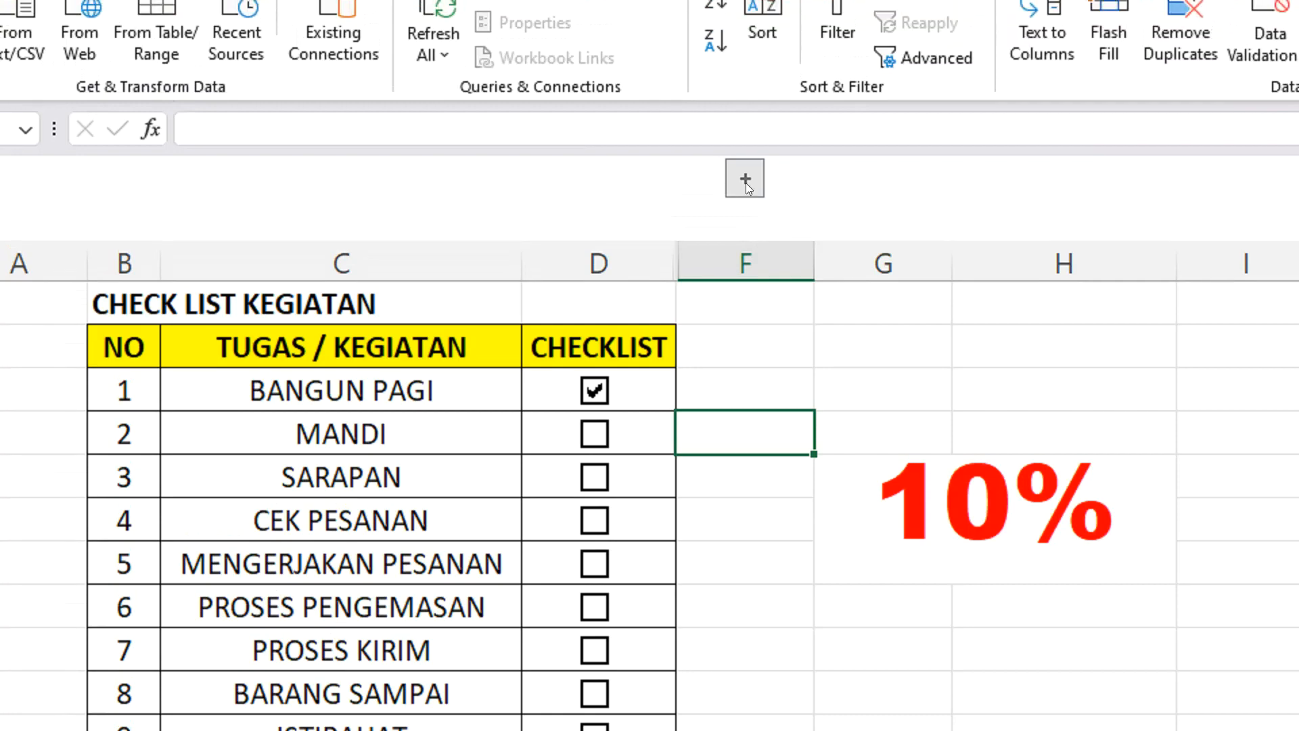
click(745, 179)
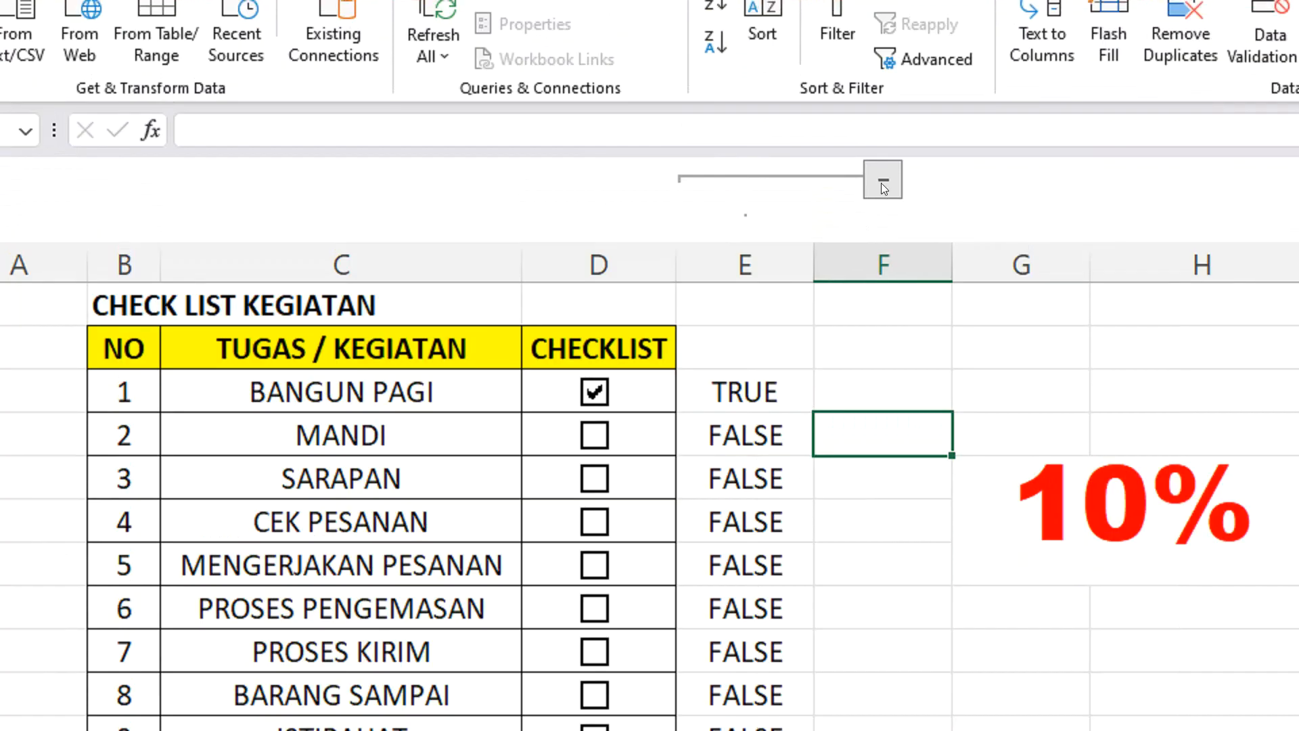
click(881, 183)
- Centre the percentage vertically in the merged cell G5
click(846, 525)
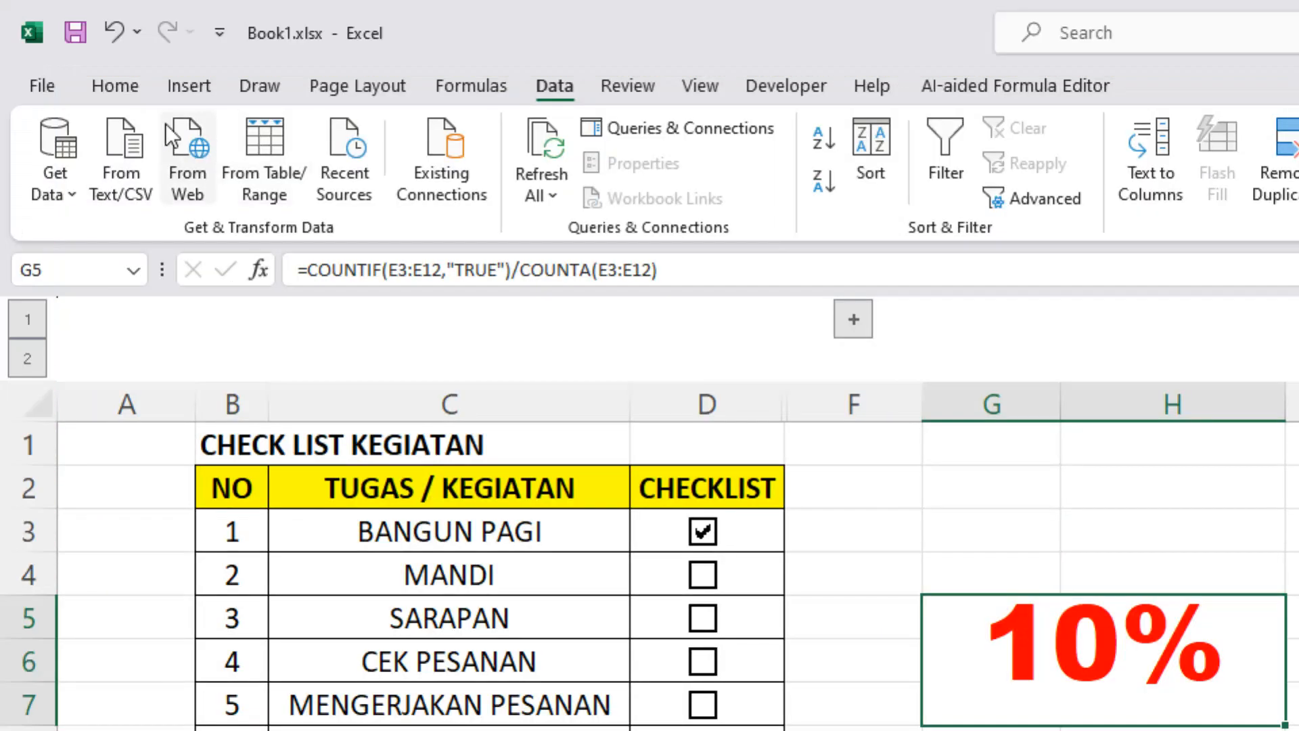
click(134, 87)
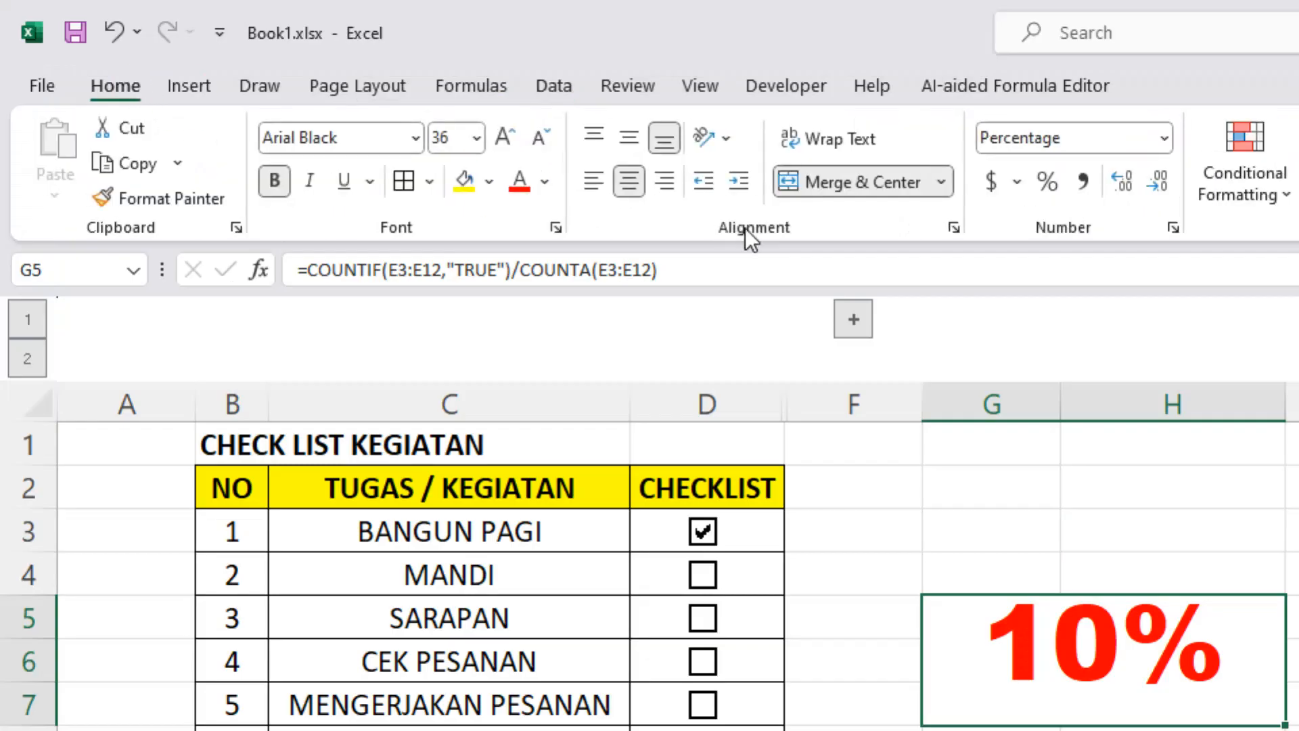
click(633, 140)
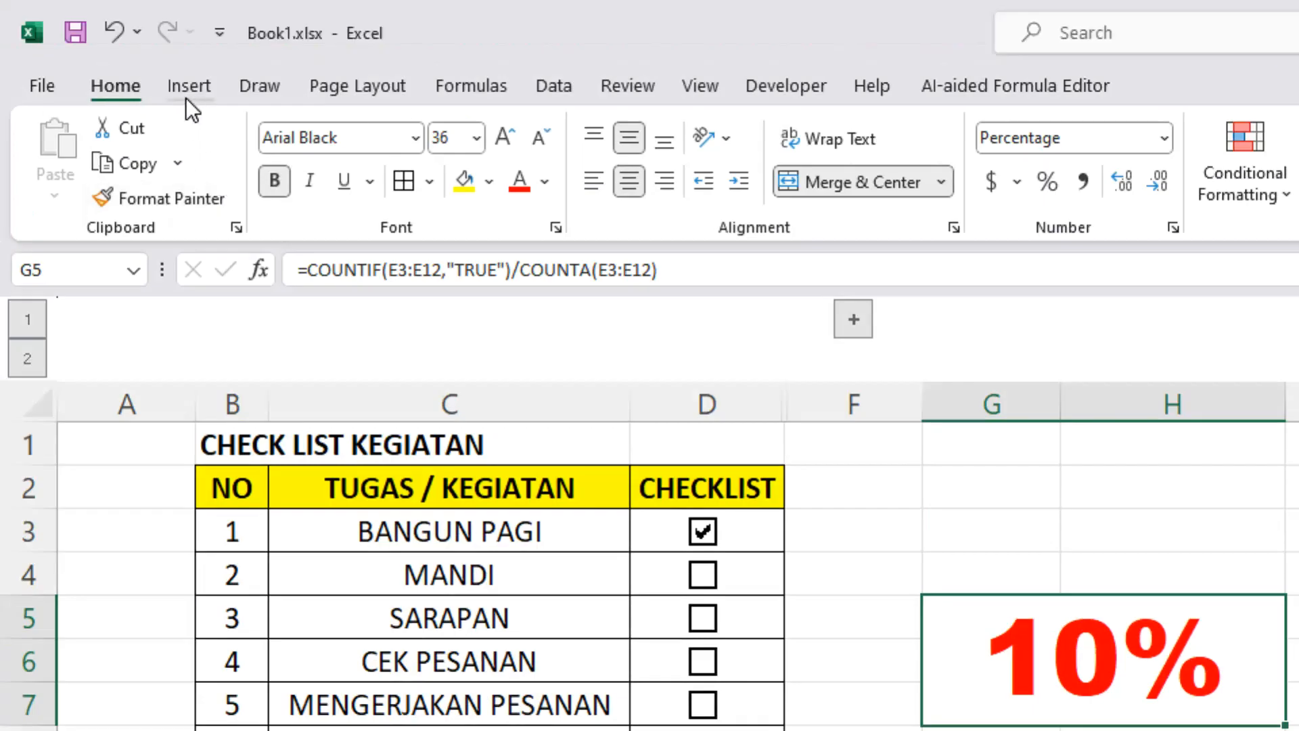
- Draw an oval shape over the percentage, spanning slightly beyond columns G and H from about row 3 to row 10
click(189, 90)
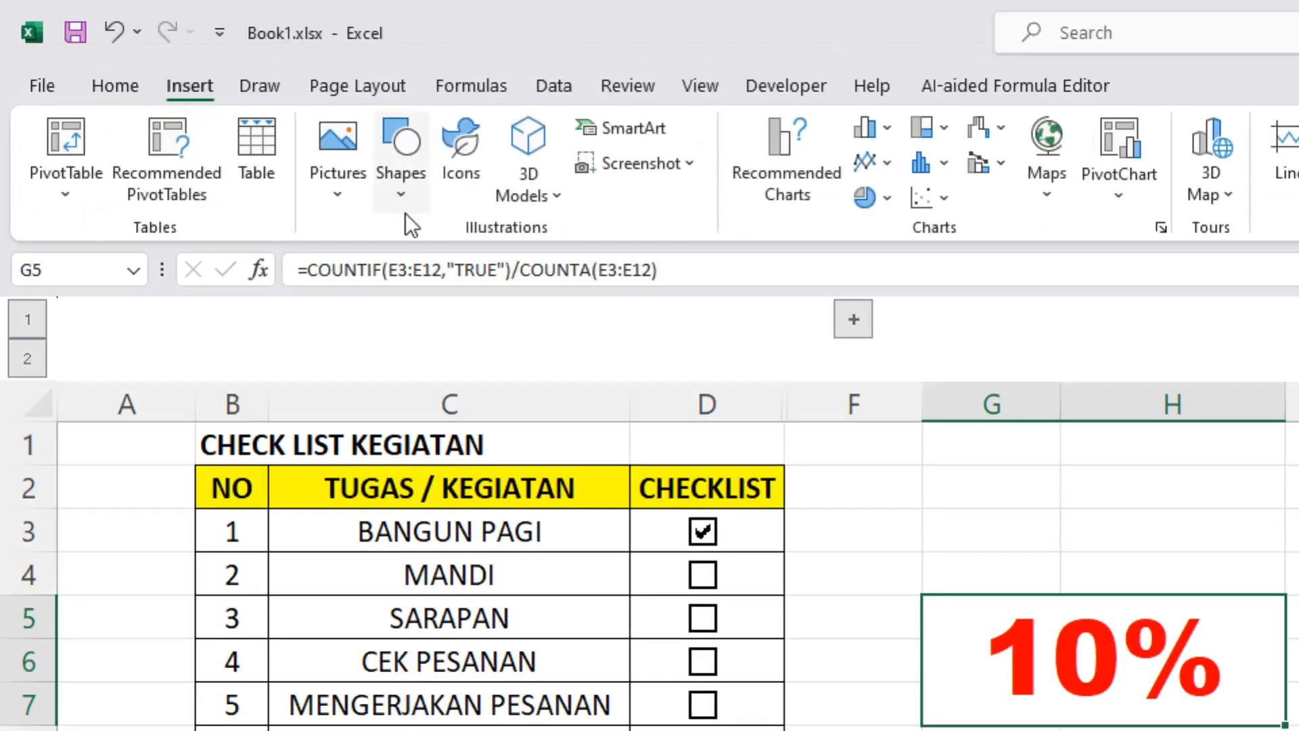
click(401, 195)
click(496, 268)
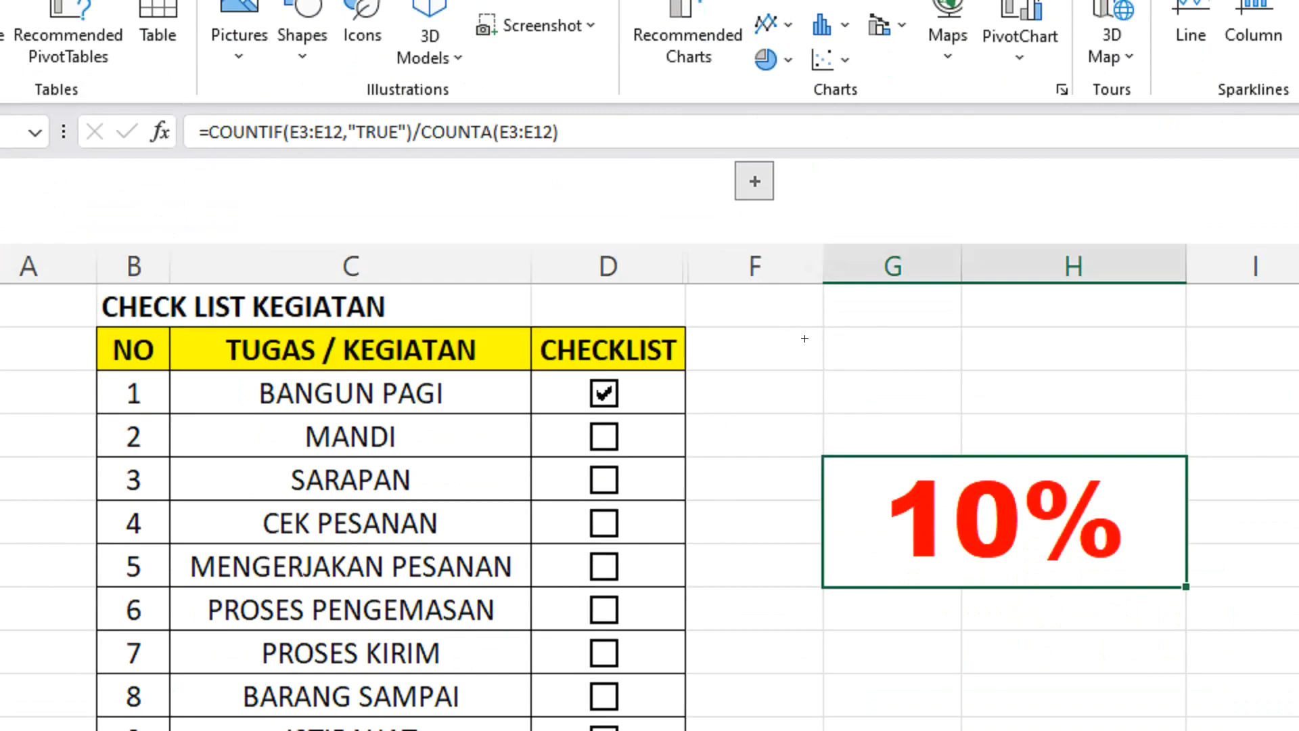
mouse_move(804, 338)
mouse_down()
mouse_move(1143, 464)
mouse_move(1212, 679)
mouse_up()
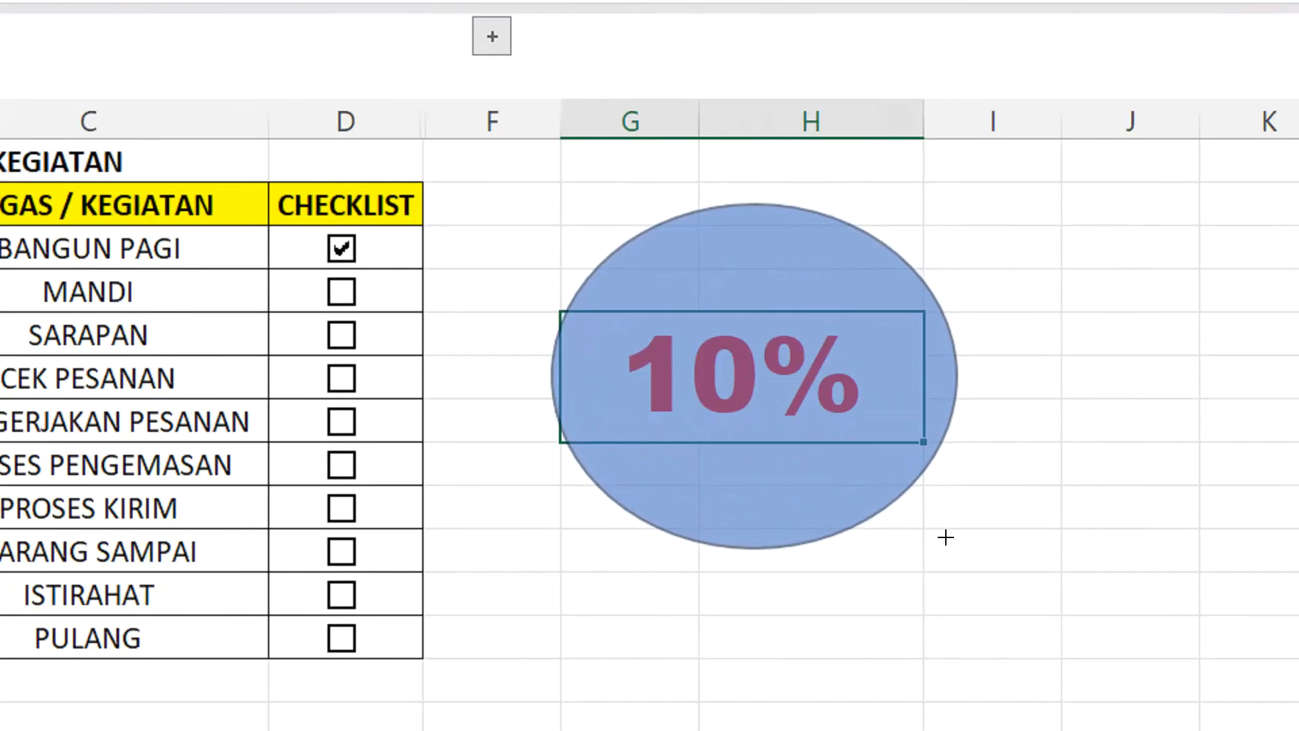
drag(946, 537, 934, 539)
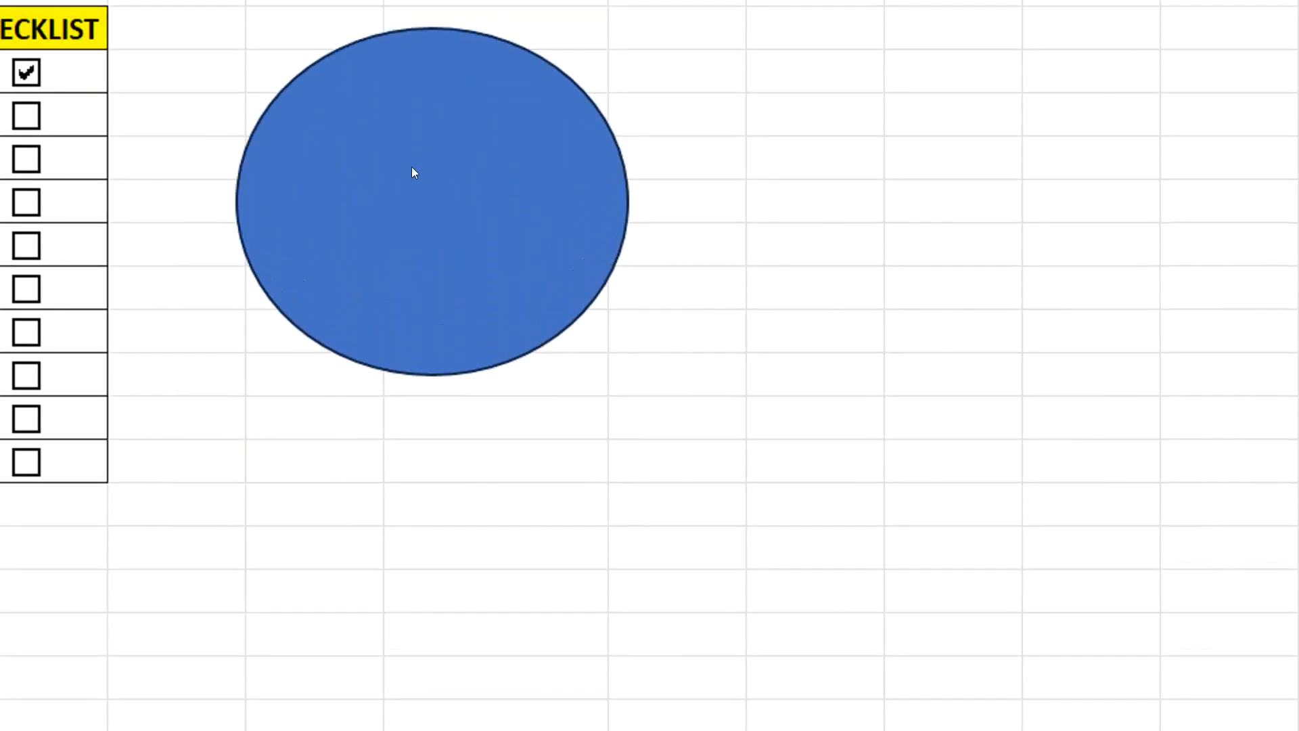
- Open the Format Shape settings for the oval over the percentage
click(744, 322)
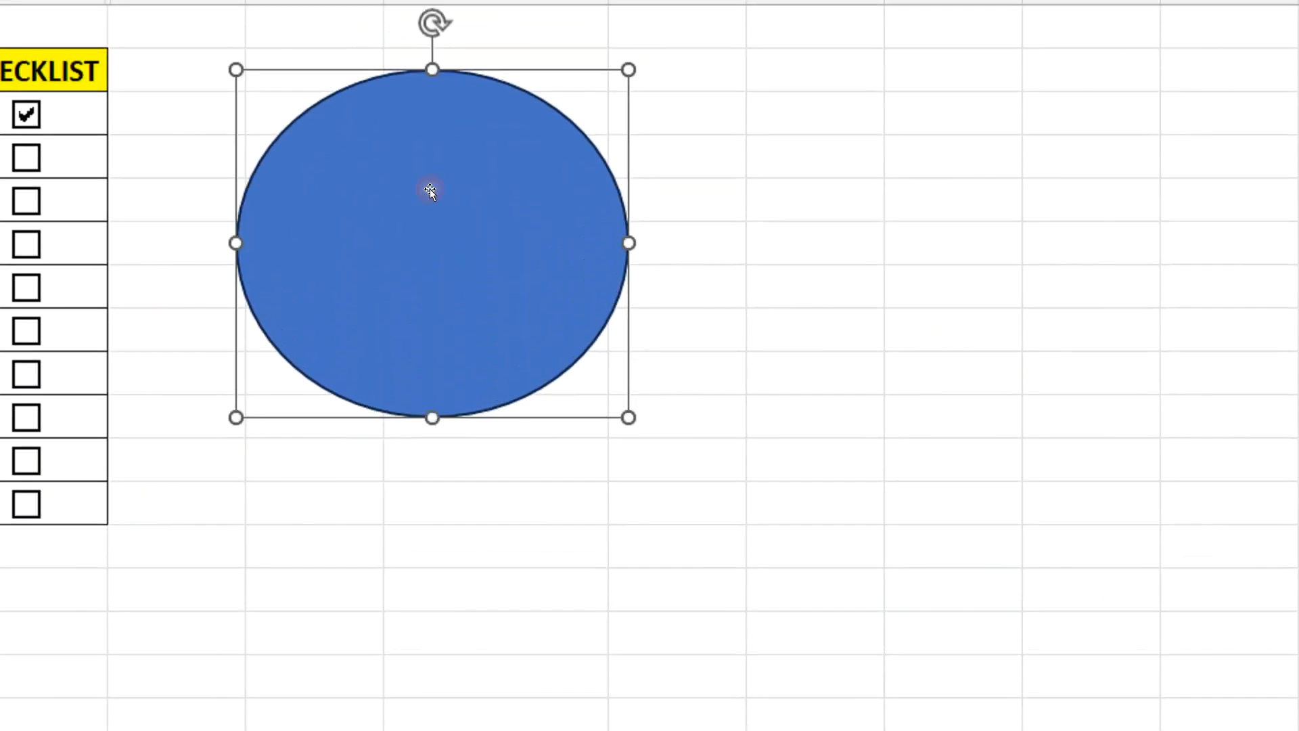
right_click(745, 276)
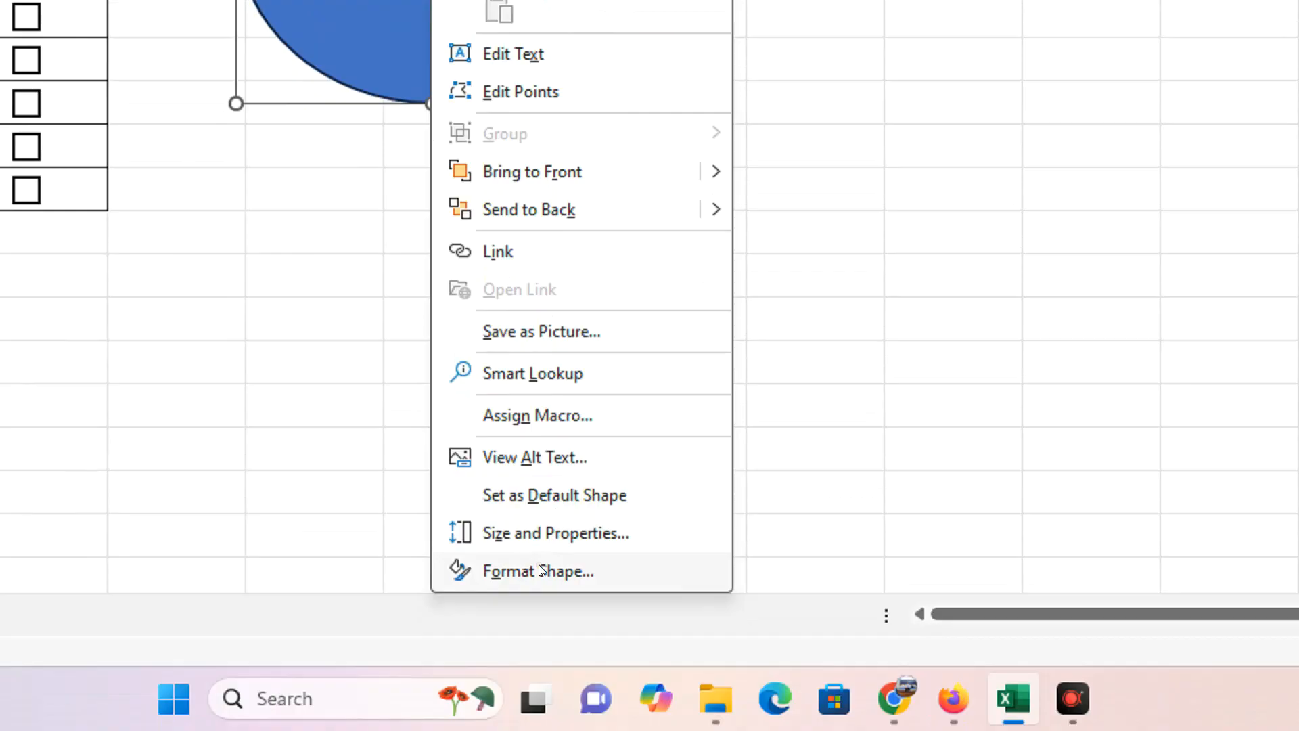
click(541, 570)
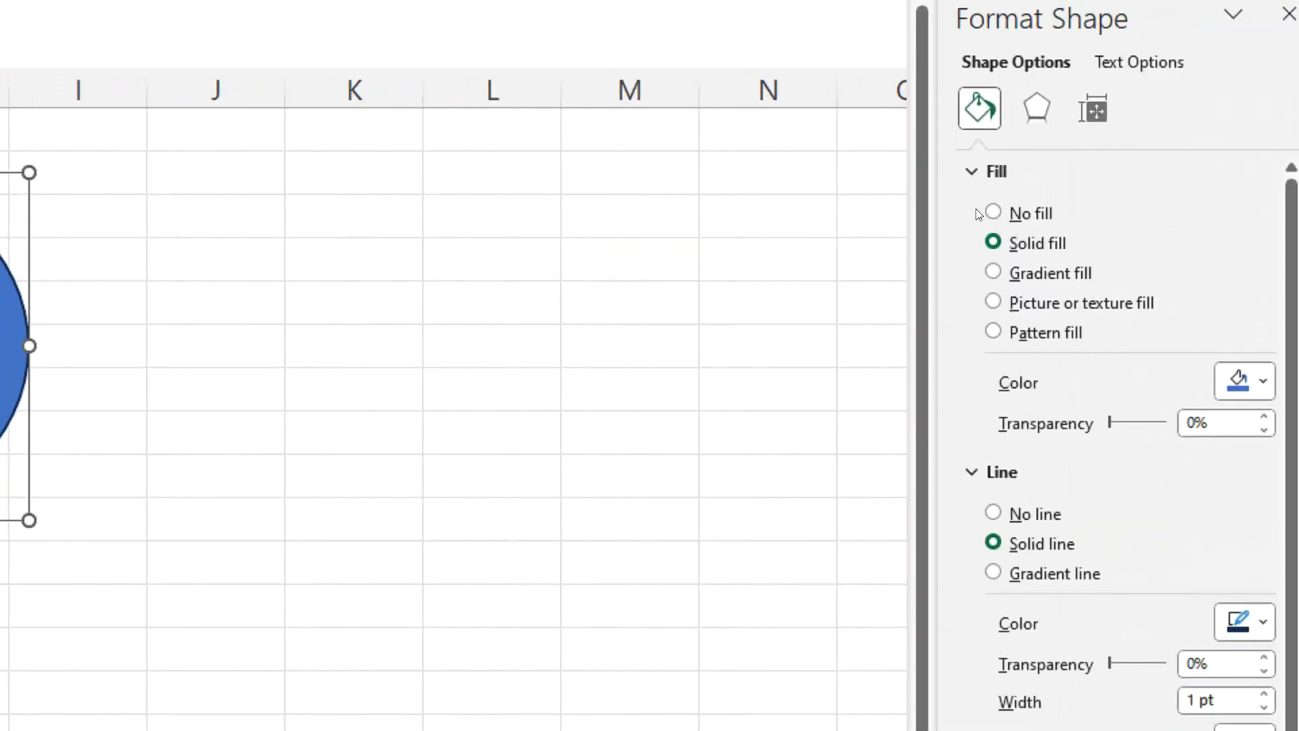
- Try no fill and a gradient fill on the oval, returning to no fill
click(995, 212)
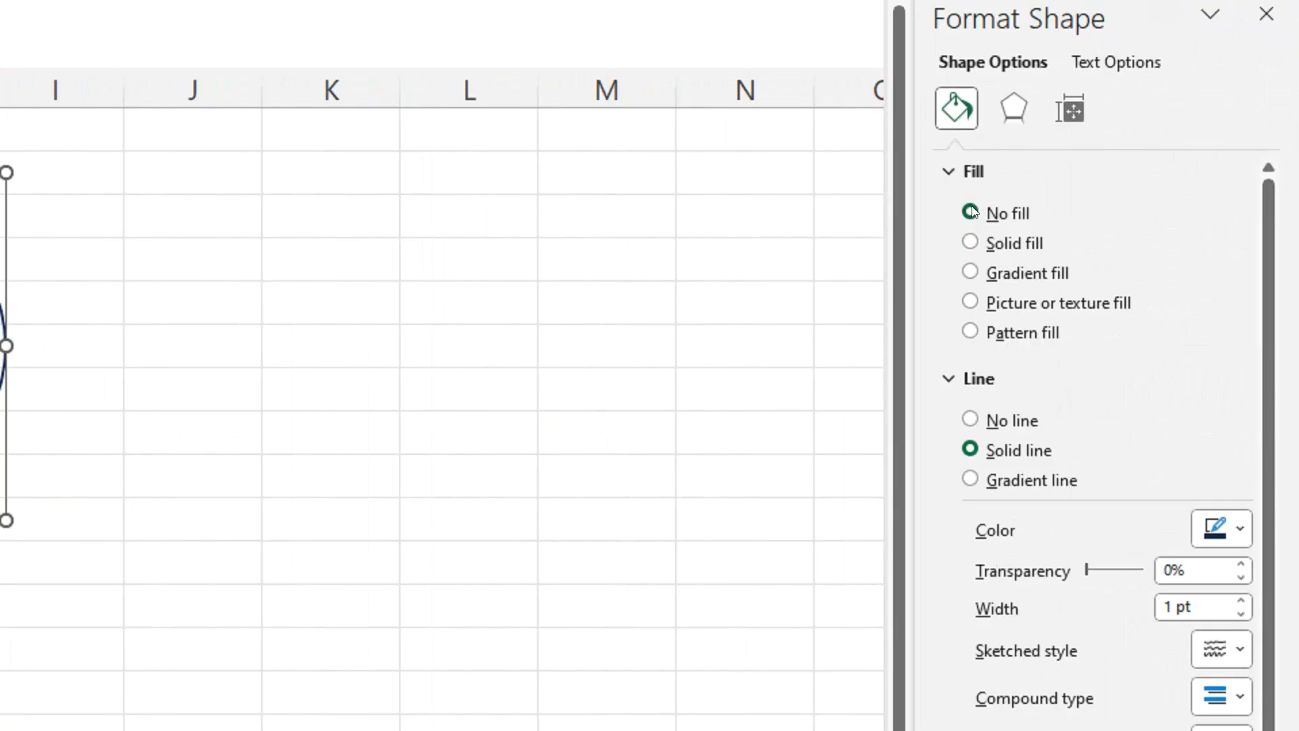
click(972, 272)
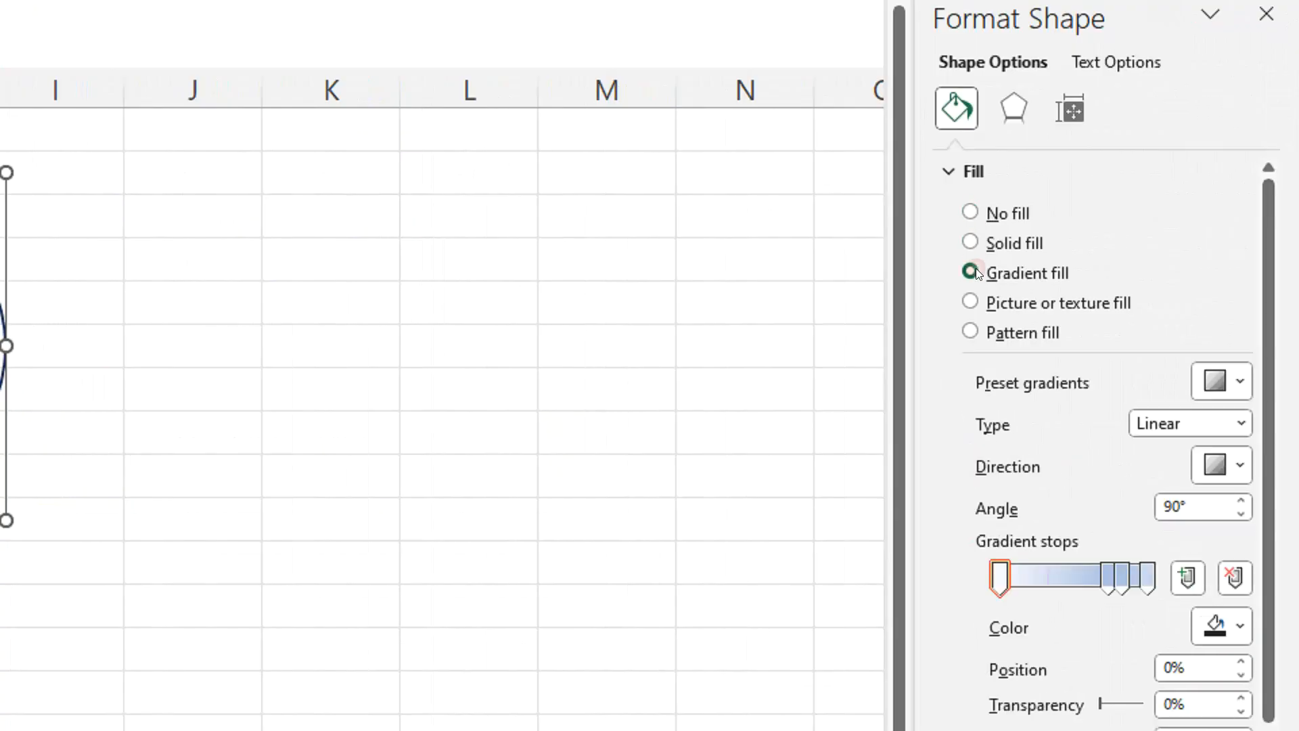
click(977, 215)
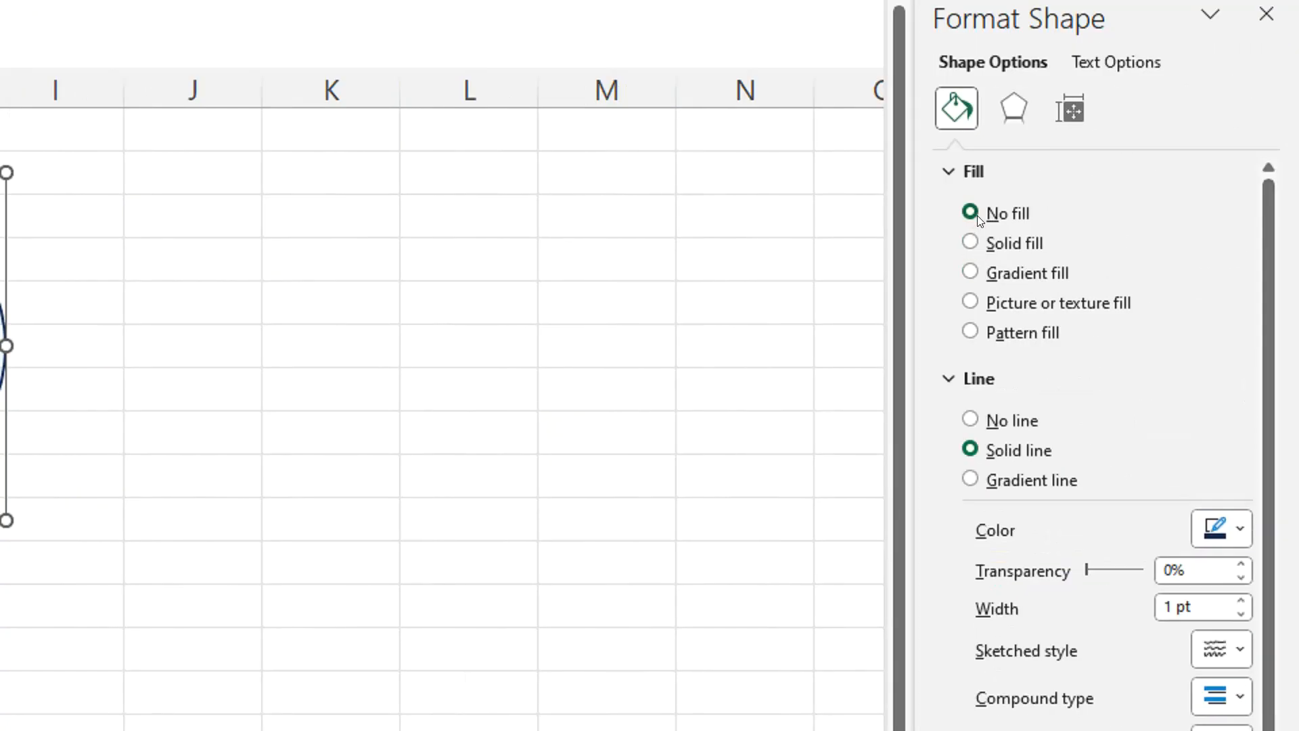
- Give the oval a solid black outline
click(979, 479)
click(971, 449)
click(1212, 528)
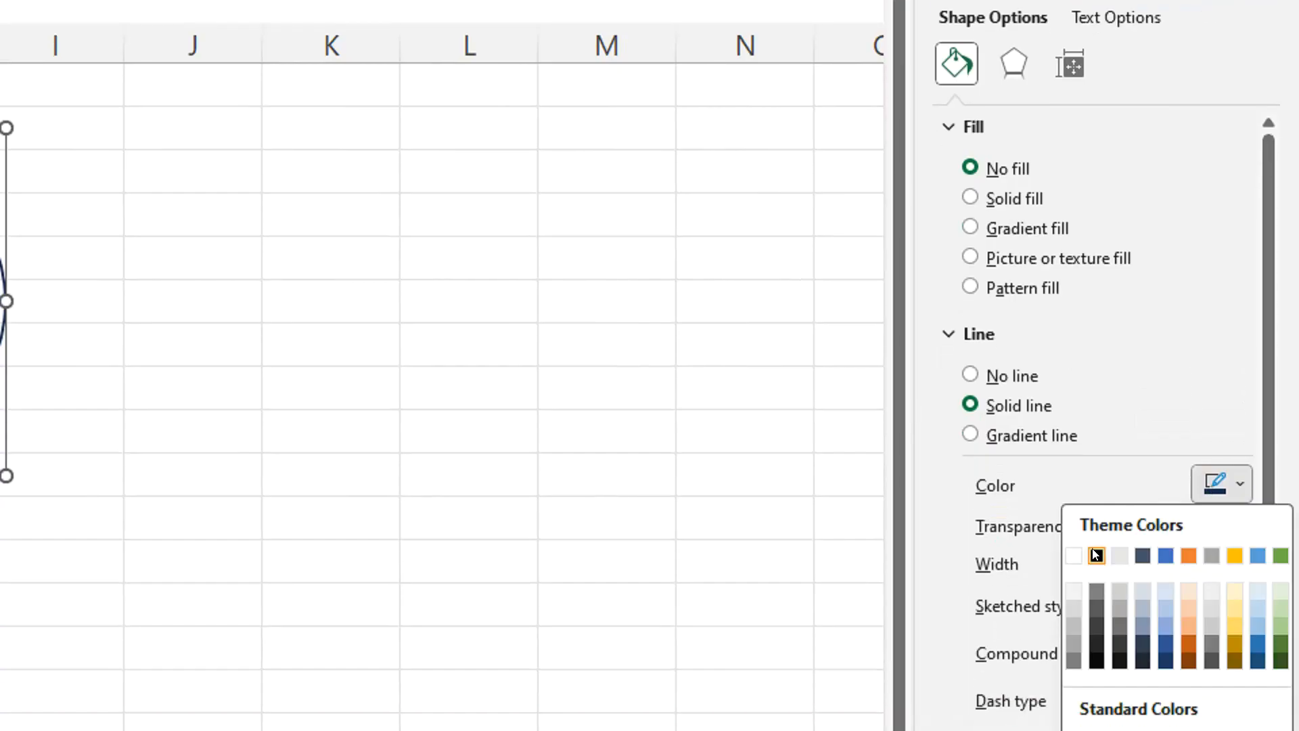
click(1095, 598)
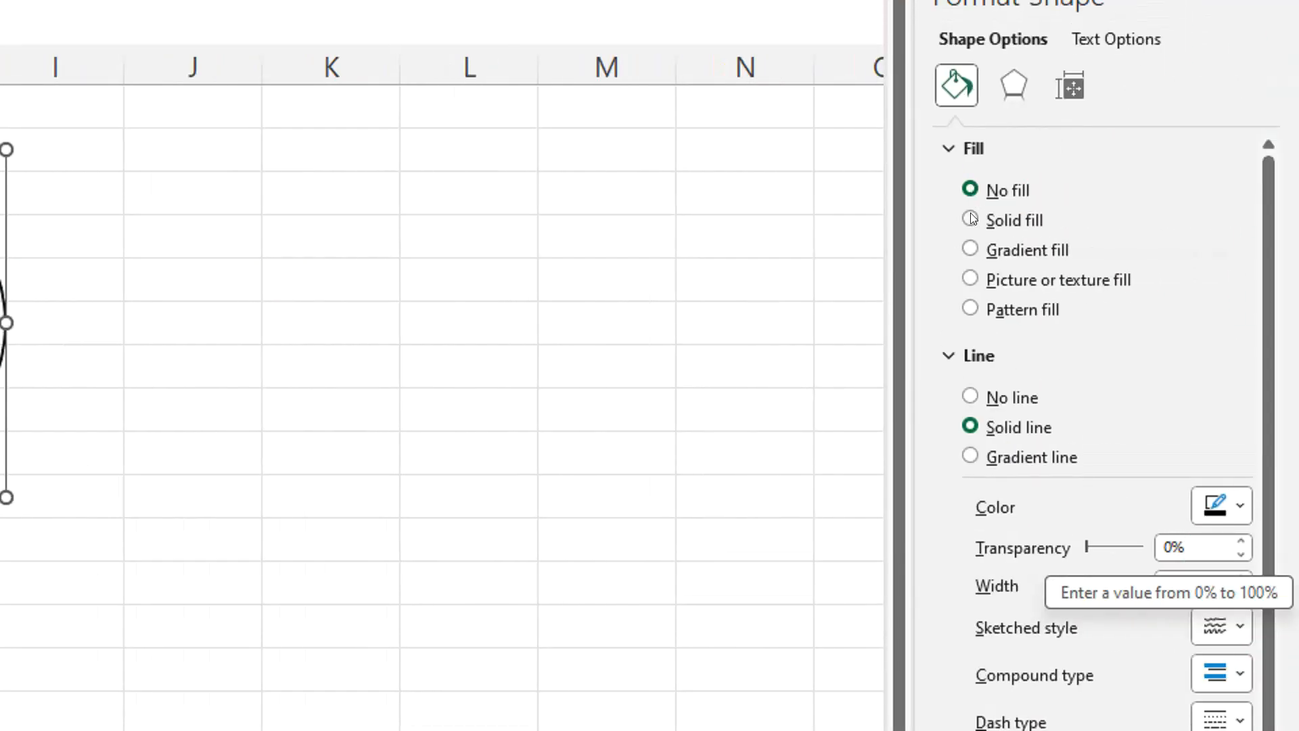
- Give the oval a solid blue fill and raise its transparency so the percentage shows through, and deselect the shape
click(970, 210)
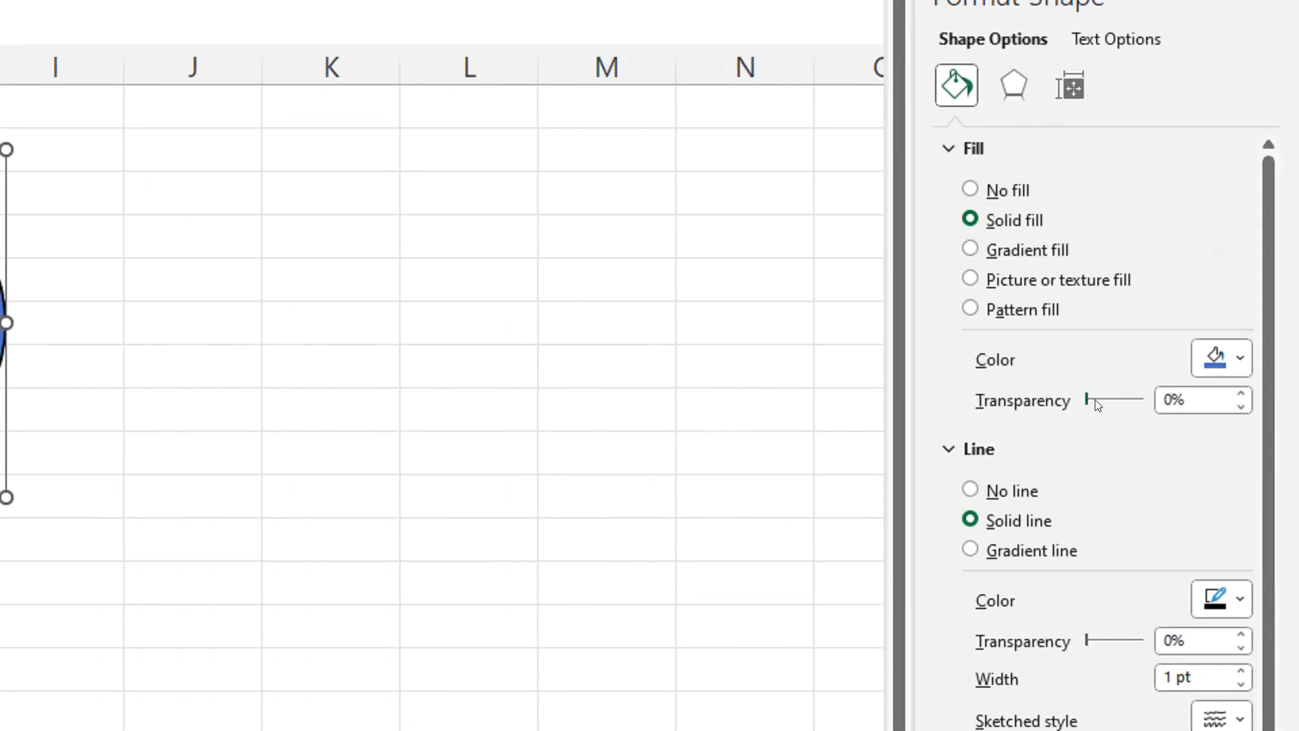
drag(1088, 399, 1121, 401)
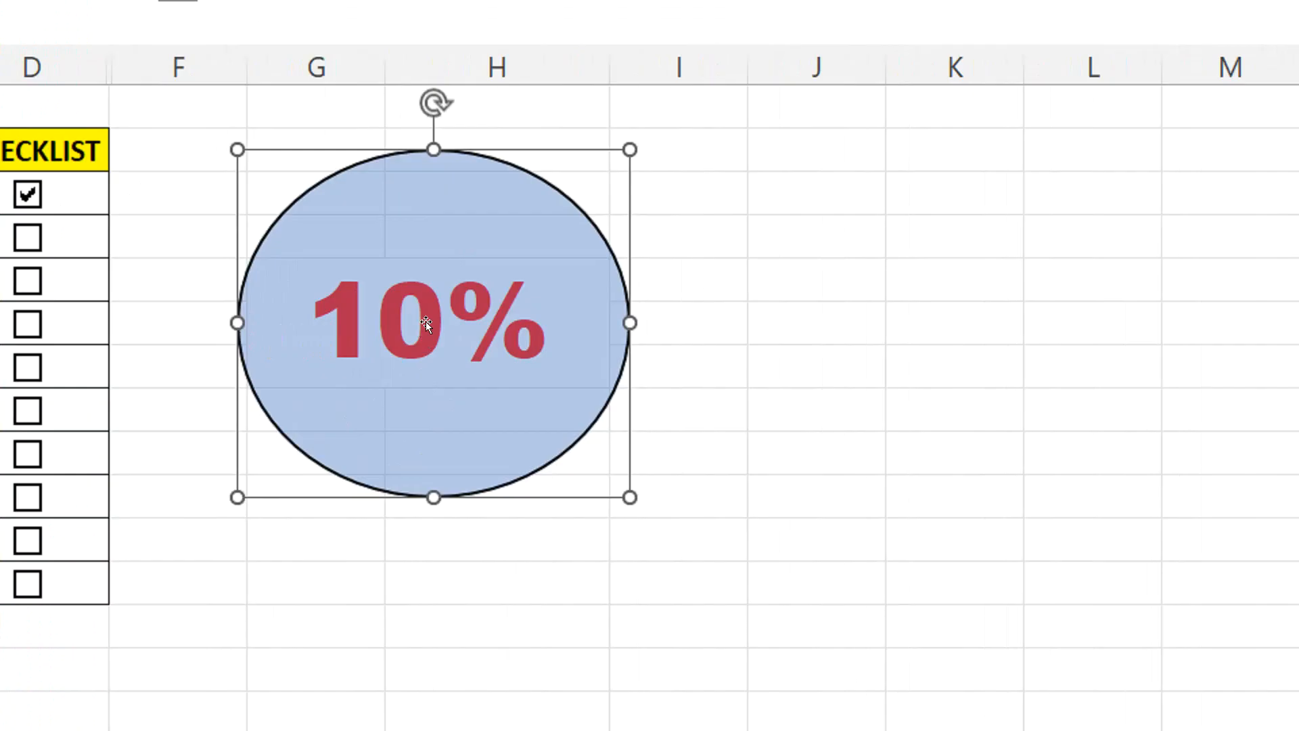
click(252, 531)
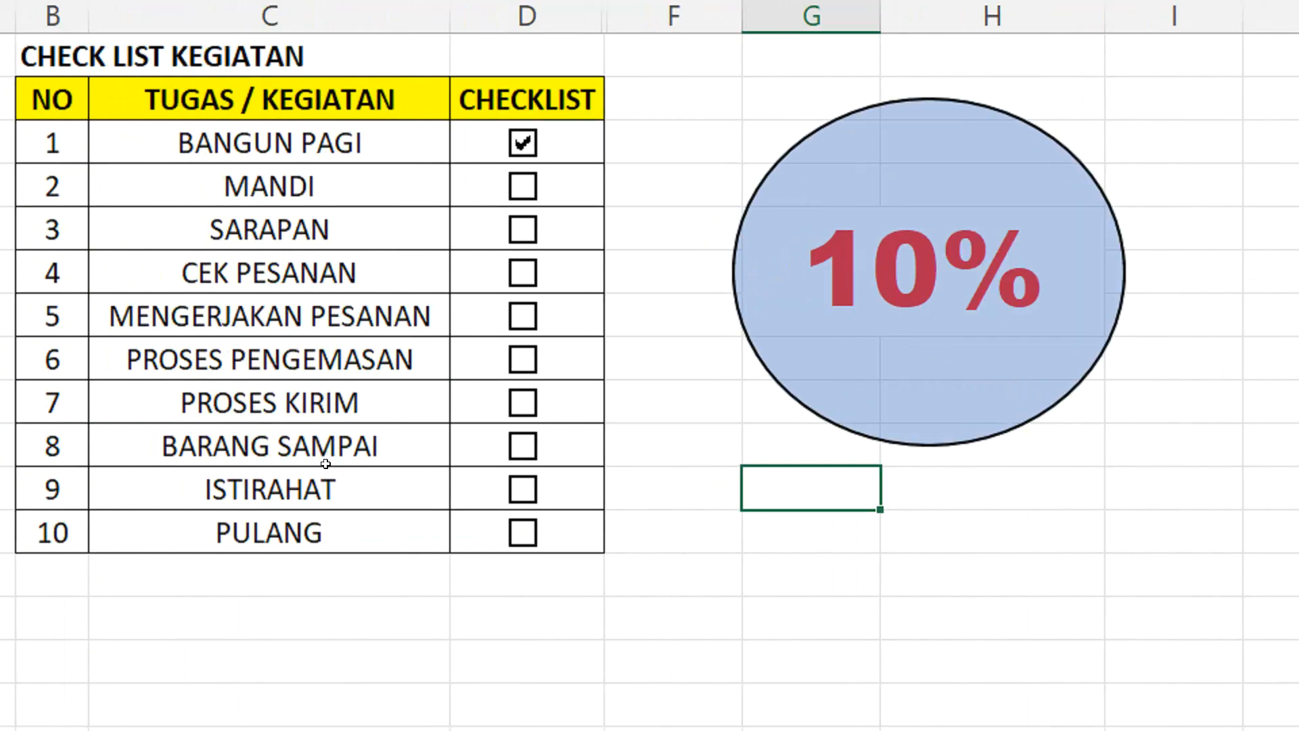
- Tick the check boxes from MANDI through PROSES KIRIM to test the percentage inside the oval
click(250, 189)
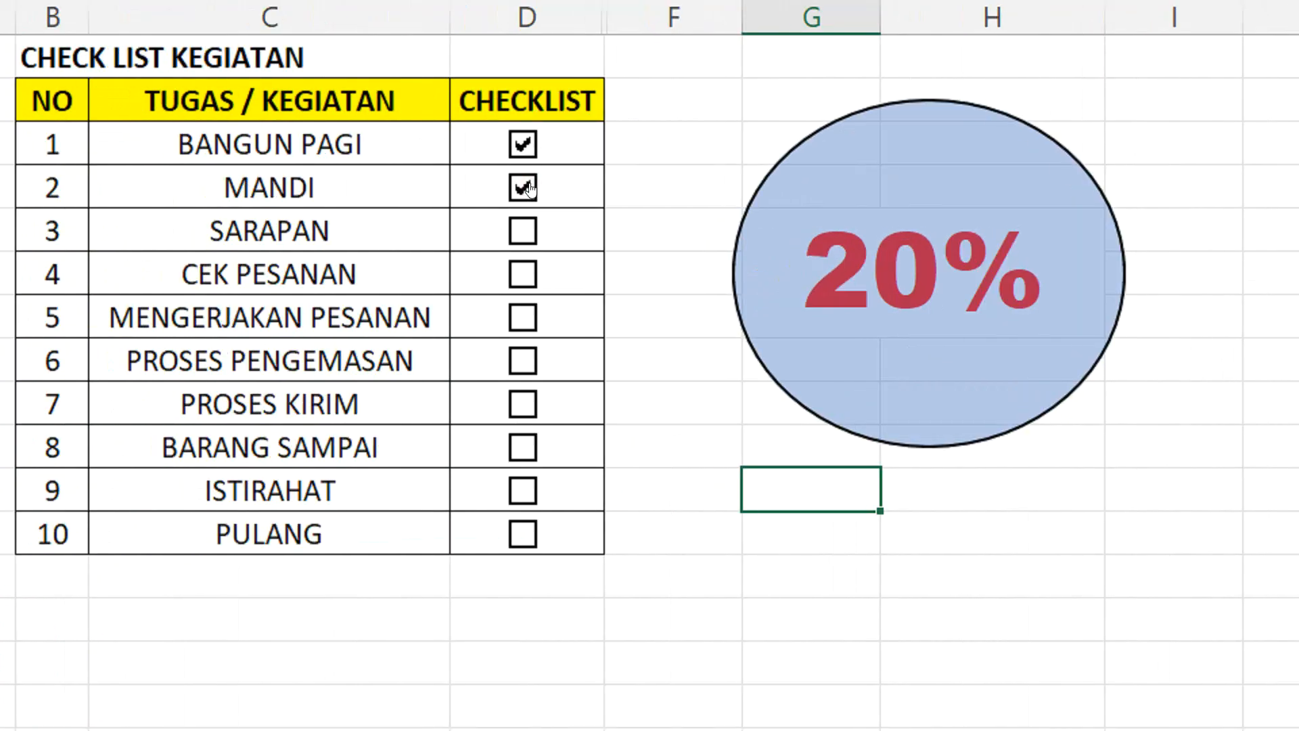
click(521, 230)
click(520, 276)
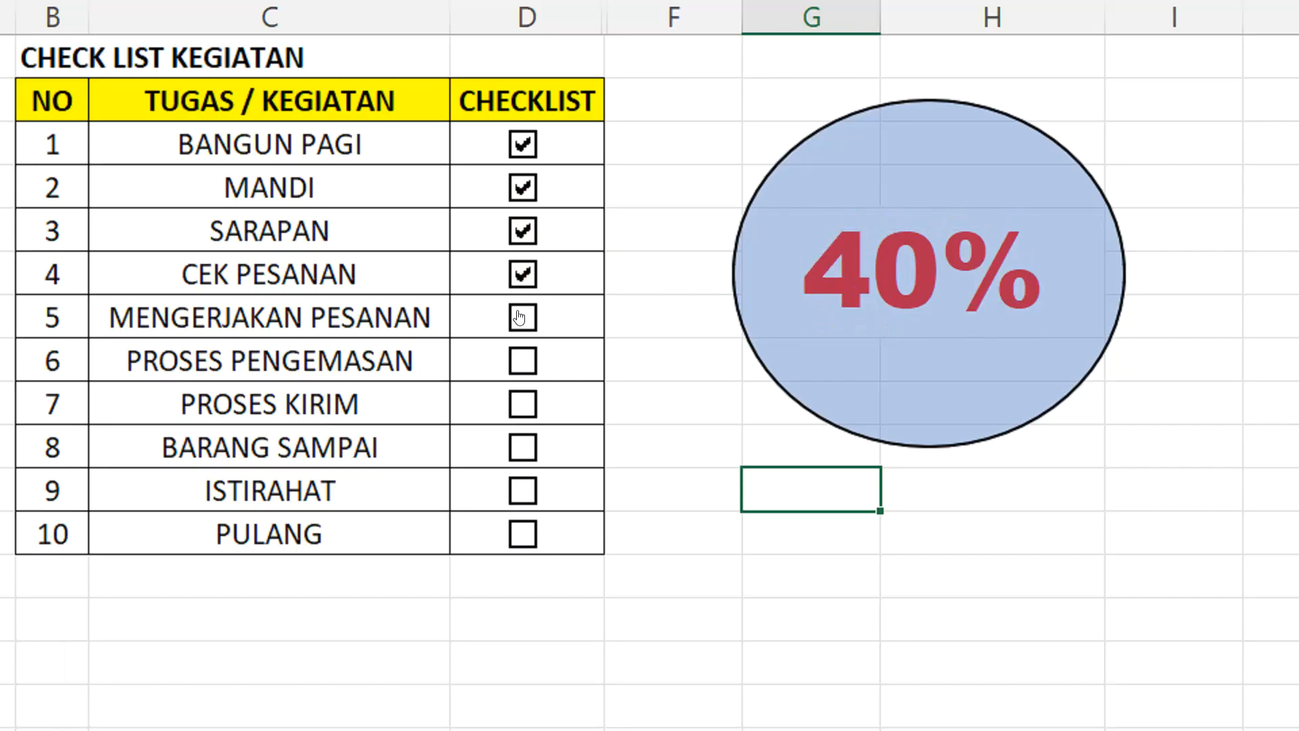
click(520, 316)
click(519, 356)
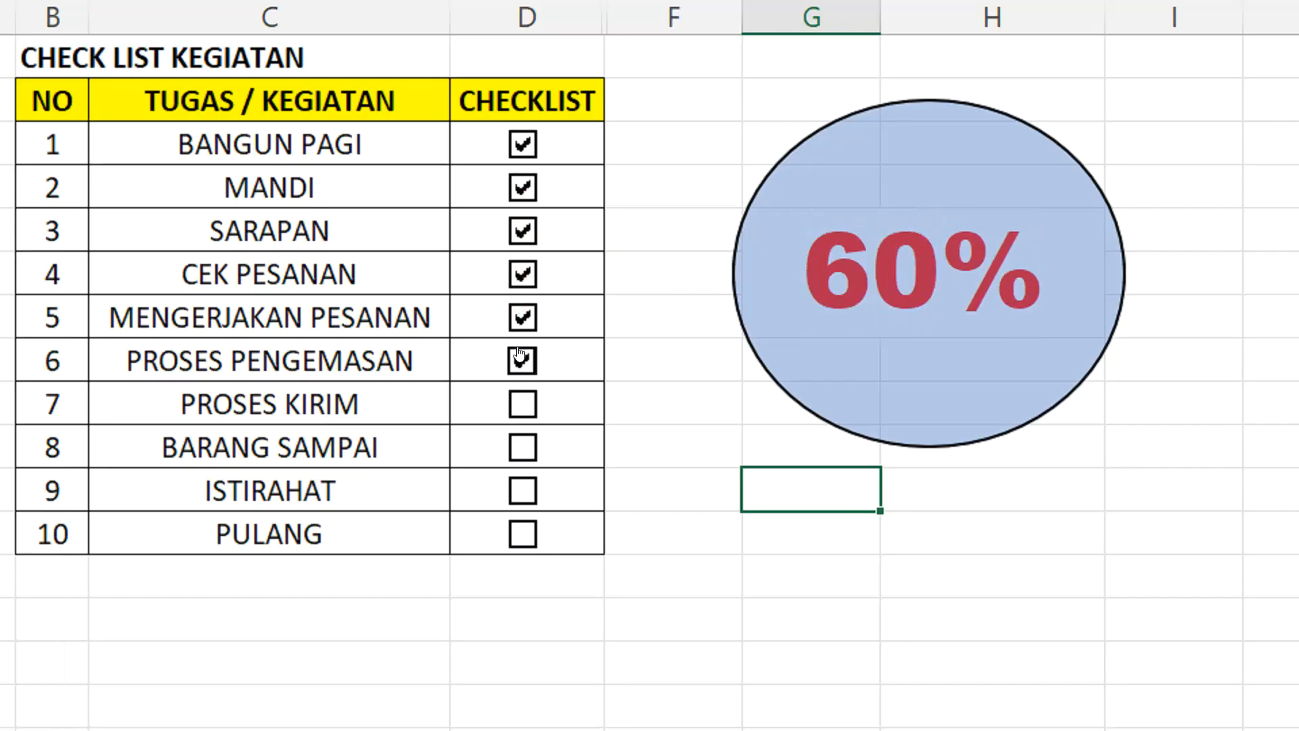
click(522, 404)
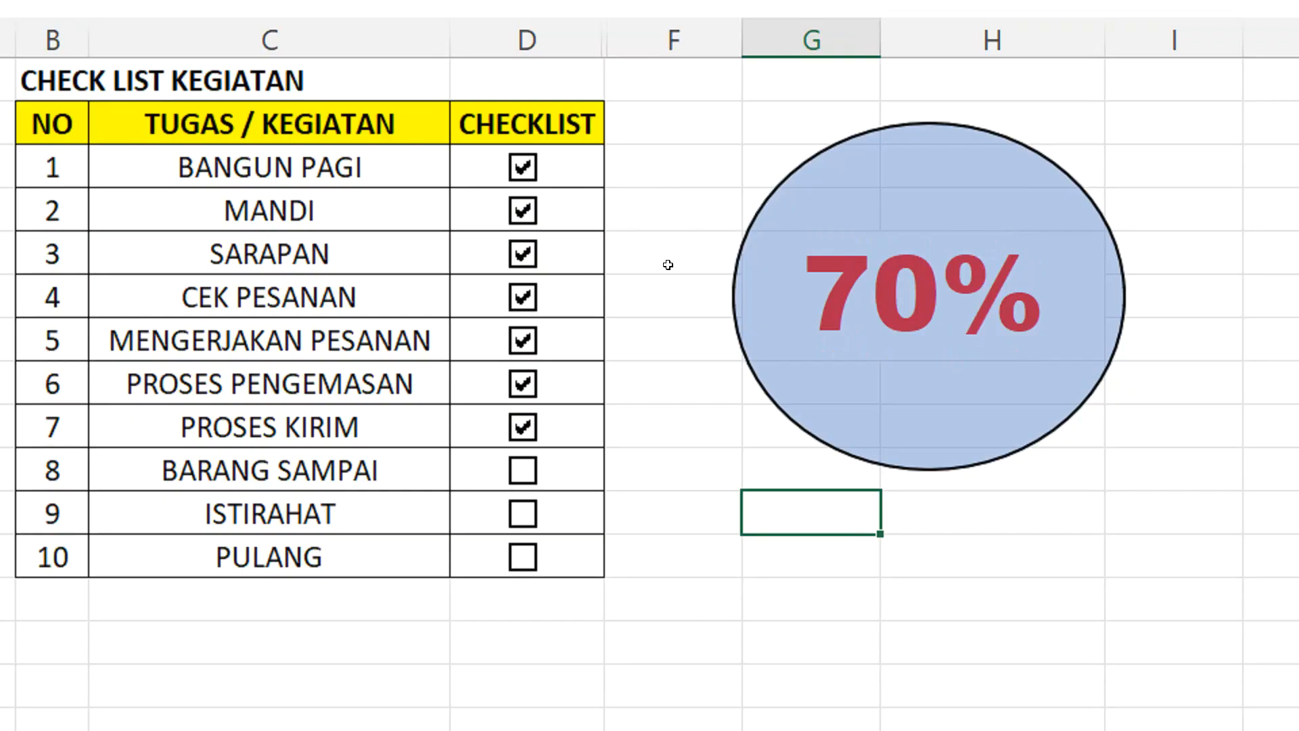
- Untick the check boxes of the first seven tasks, from PROSES KIRIM back up to BANGUN PAGI
click(519, 430)
click(522, 384)
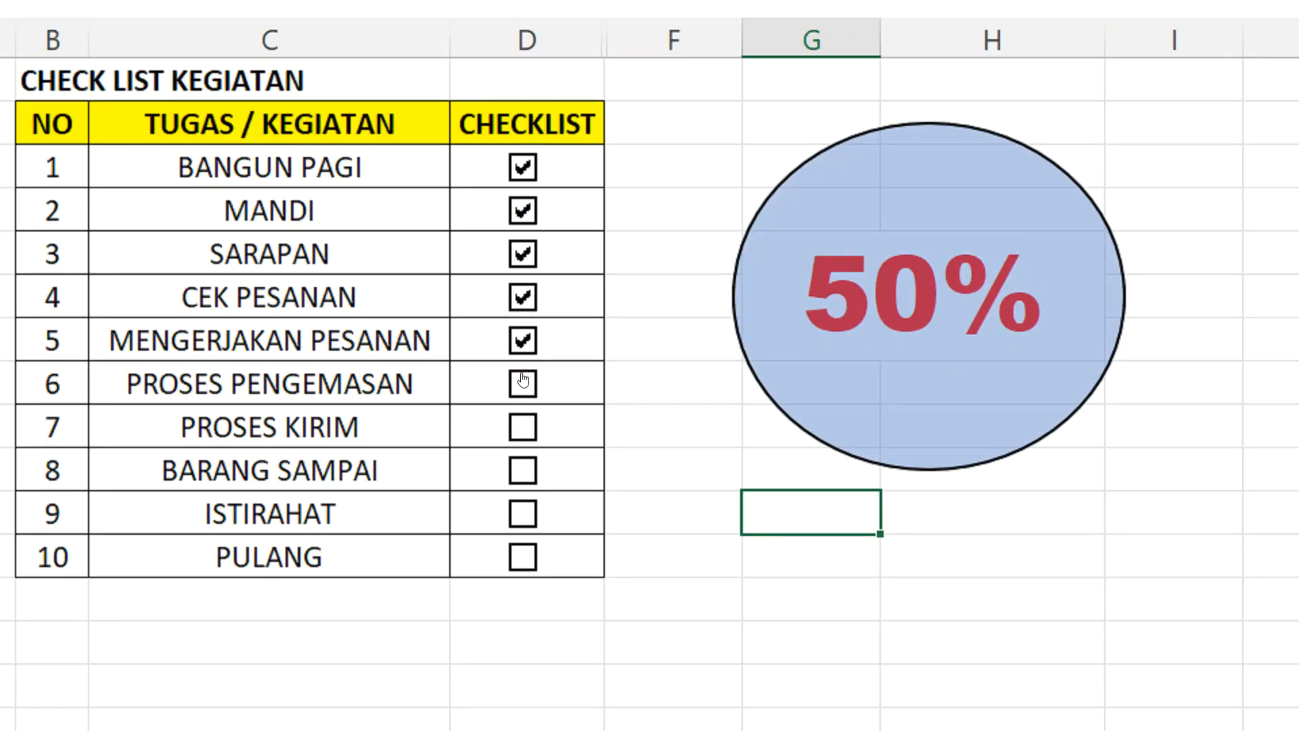
click(522, 340)
click(522, 297)
click(527, 255)
click(523, 210)
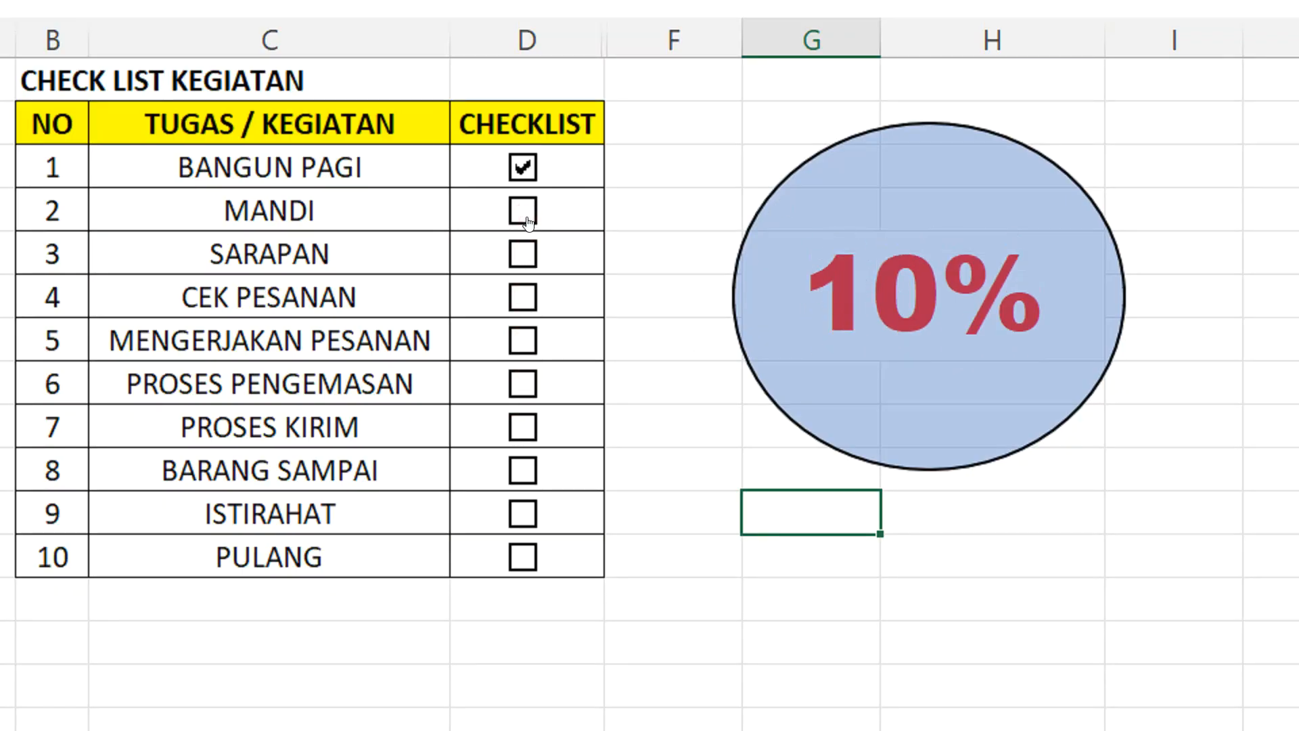
click(523, 169)
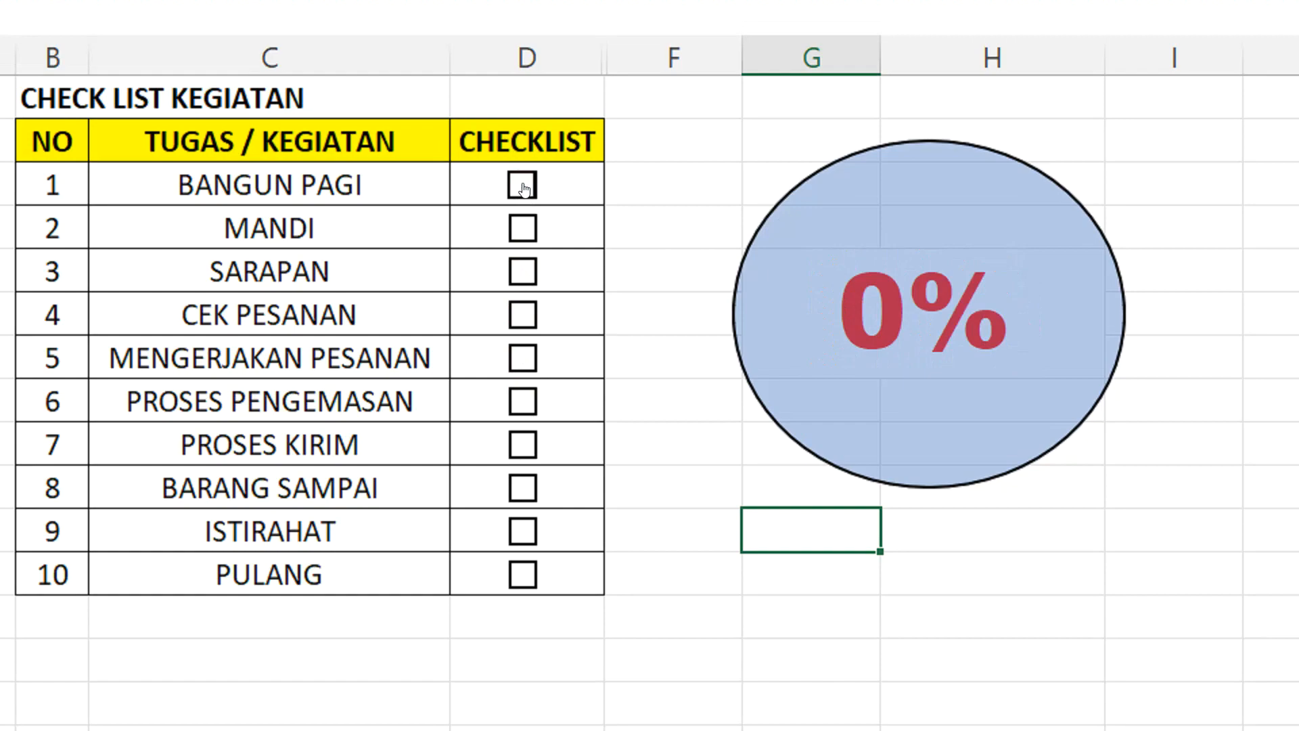